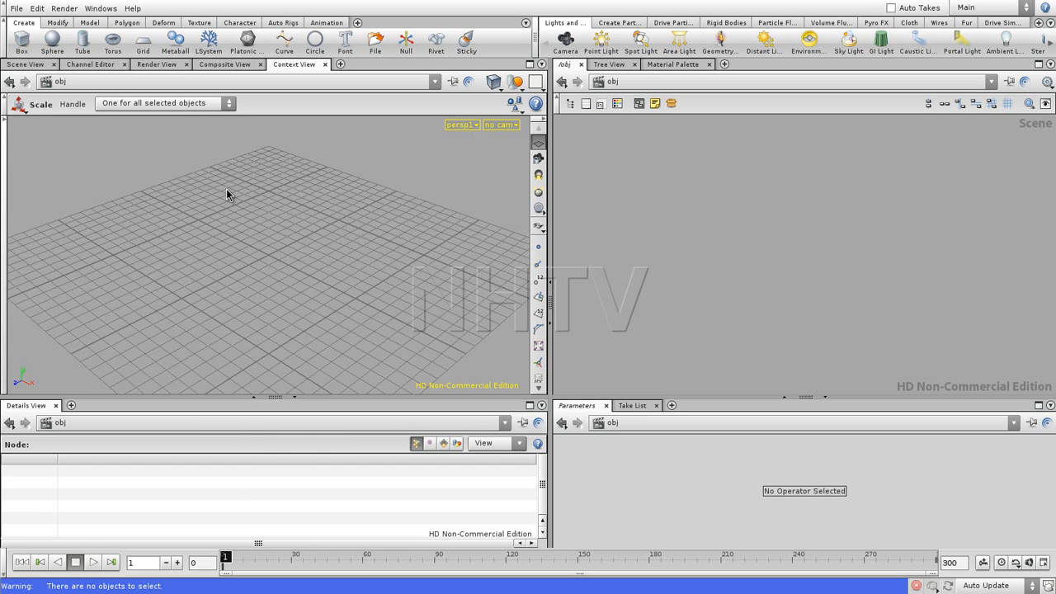
Step: Create a box object in the viewport, placed freehand on the grid at about -3.14, 0, 1.25
{"action": "key", "text": "Tab"}
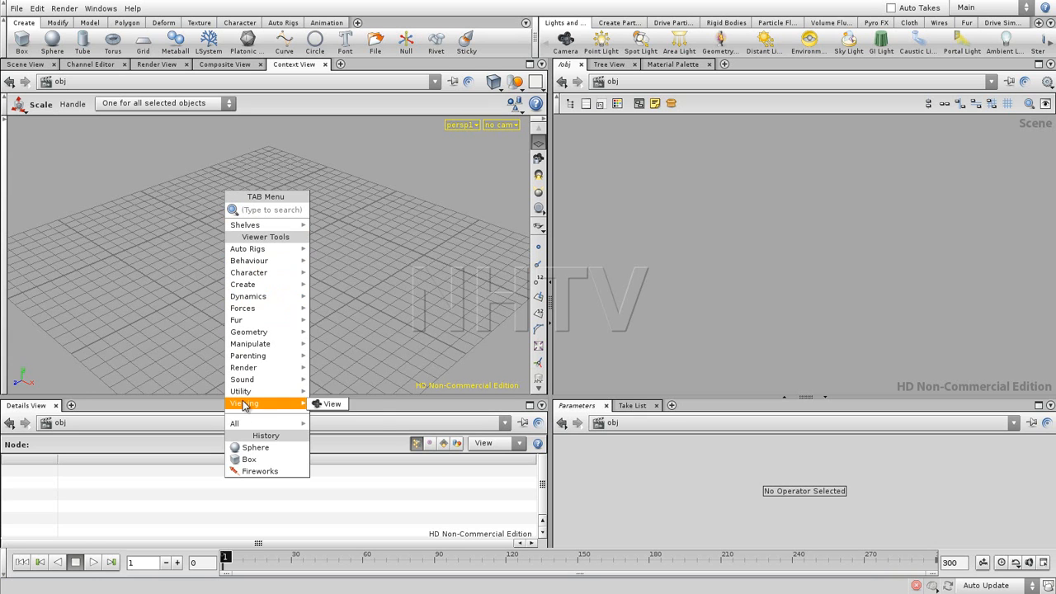
{"action": "mouse_move", "coordinate": [247, 262]}
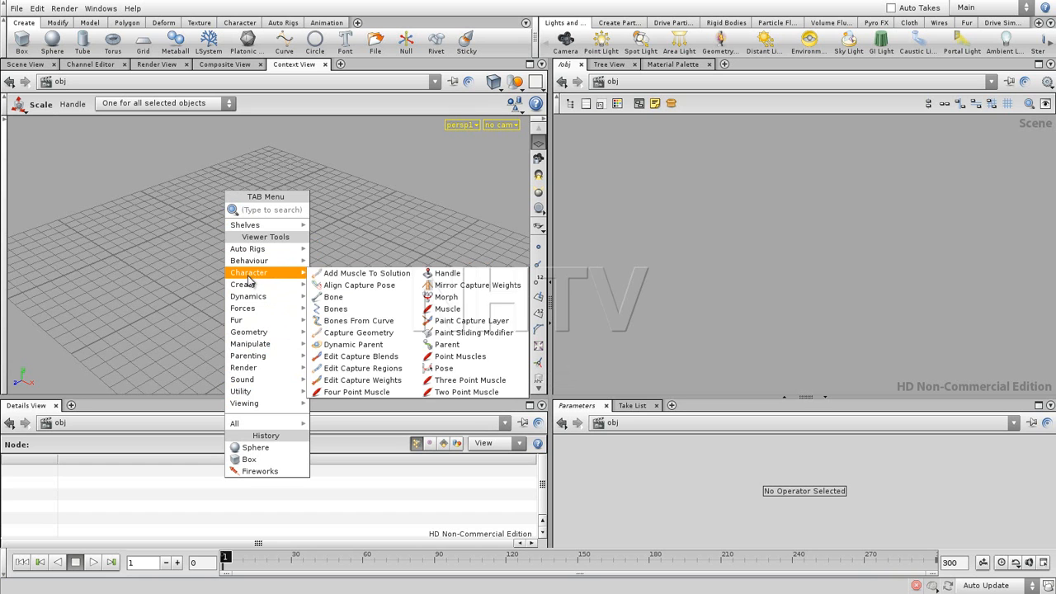
{"action": "mouse_move", "coordinate": [249, 336]}
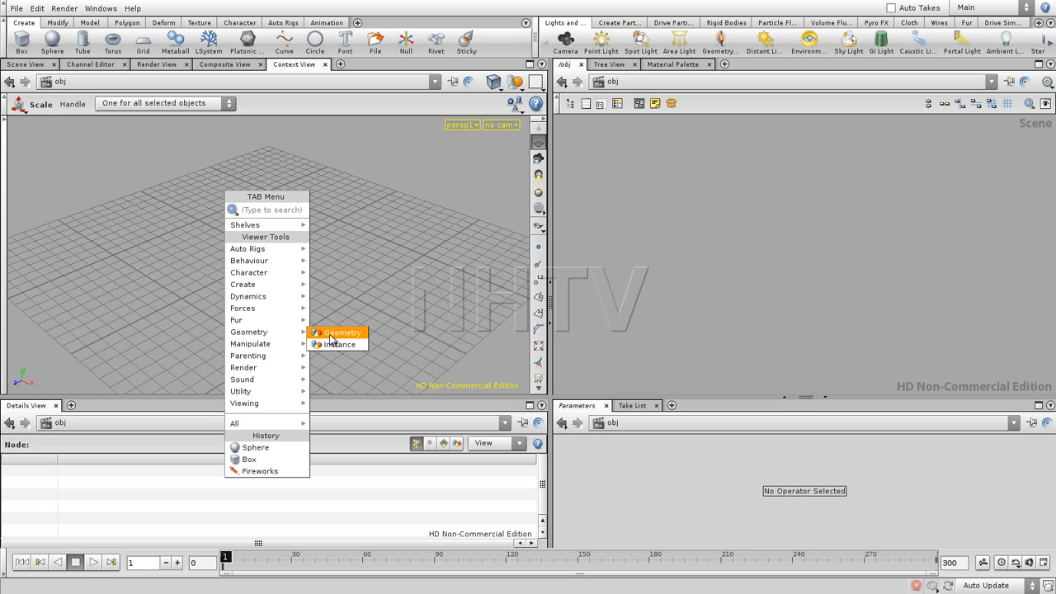
{"action": "mouse_move", "coordinate": [256, 231]}
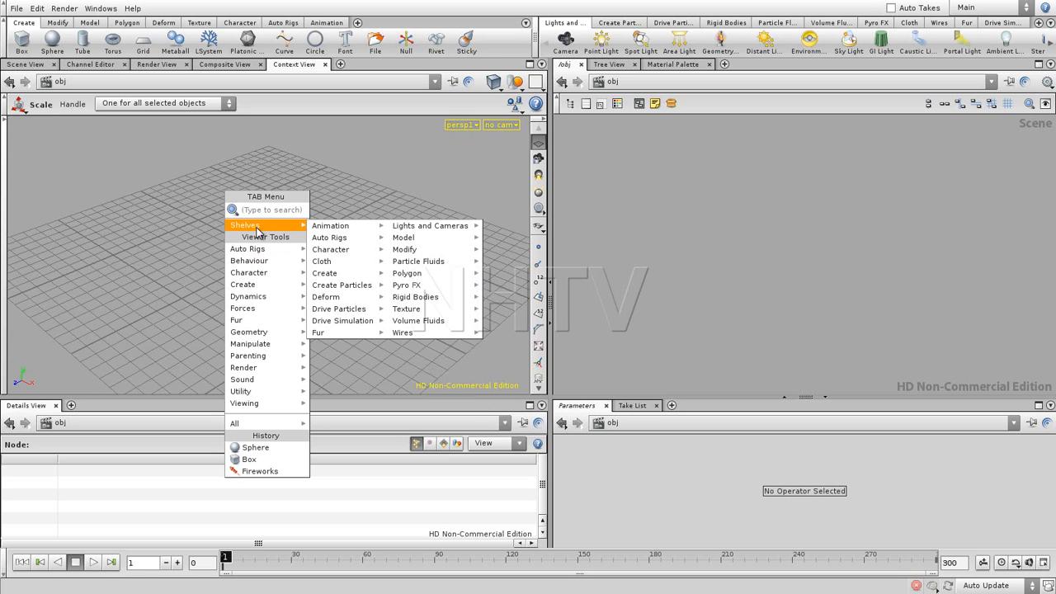
{"action": "mouse_move", "coordinate": [336, 281]}
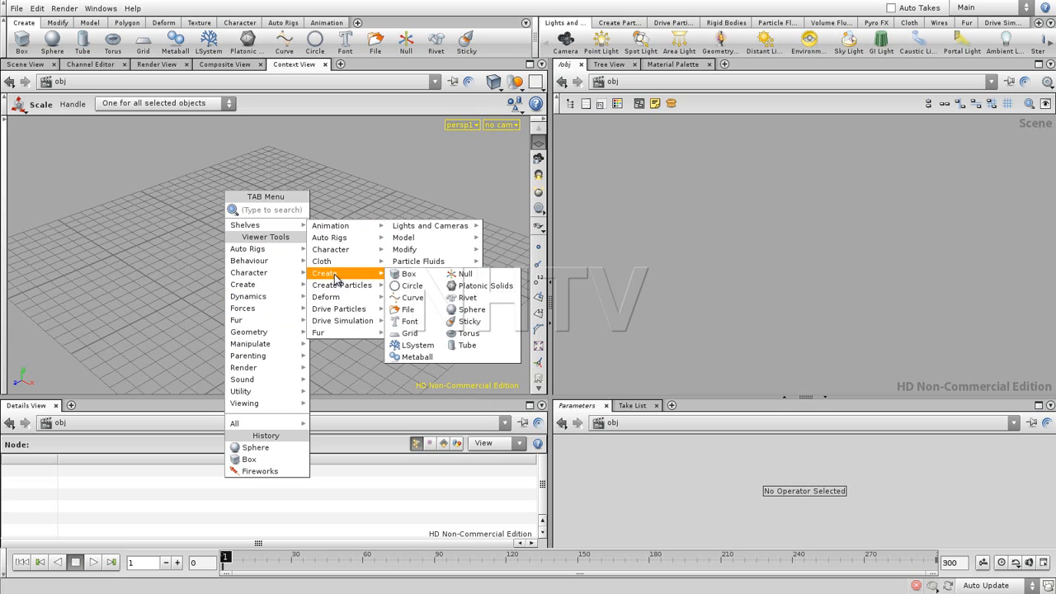
{"action": "left_click", "coordinate": [409, 276]}
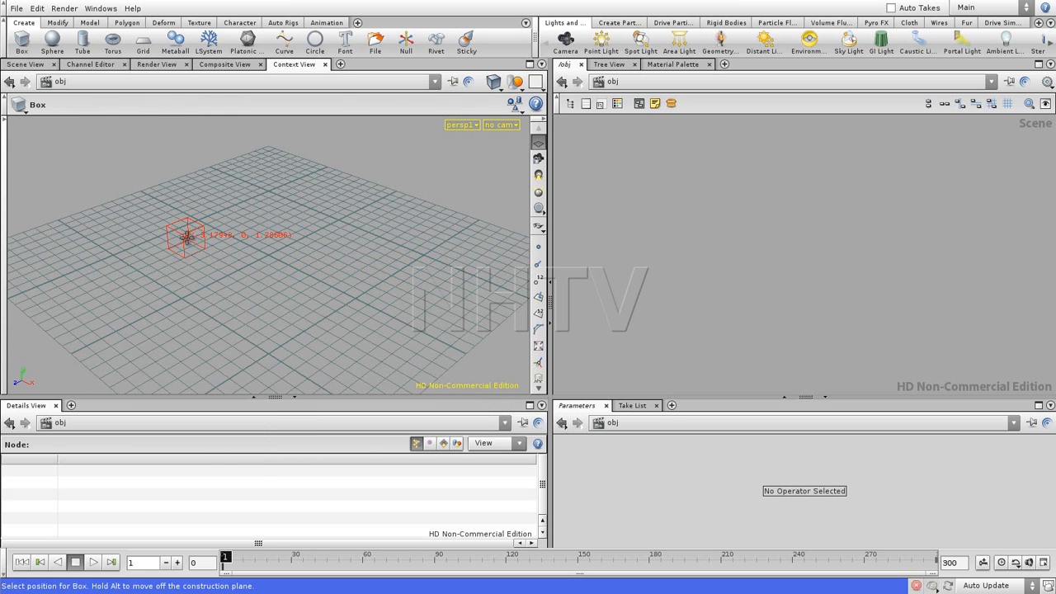
{"action": "left_click", "coordinate": [188, 238]}
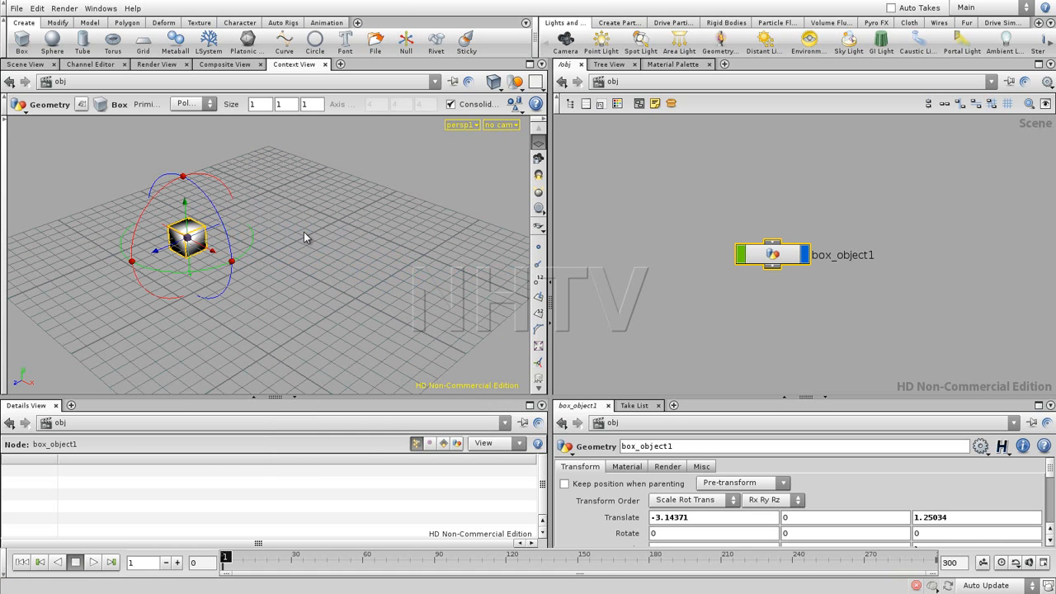
Step: Create a sphere object in the viewport, placed freehand on the grid at about 1.24, 0, -3.82
{"action": "key", "text": "Tab"}
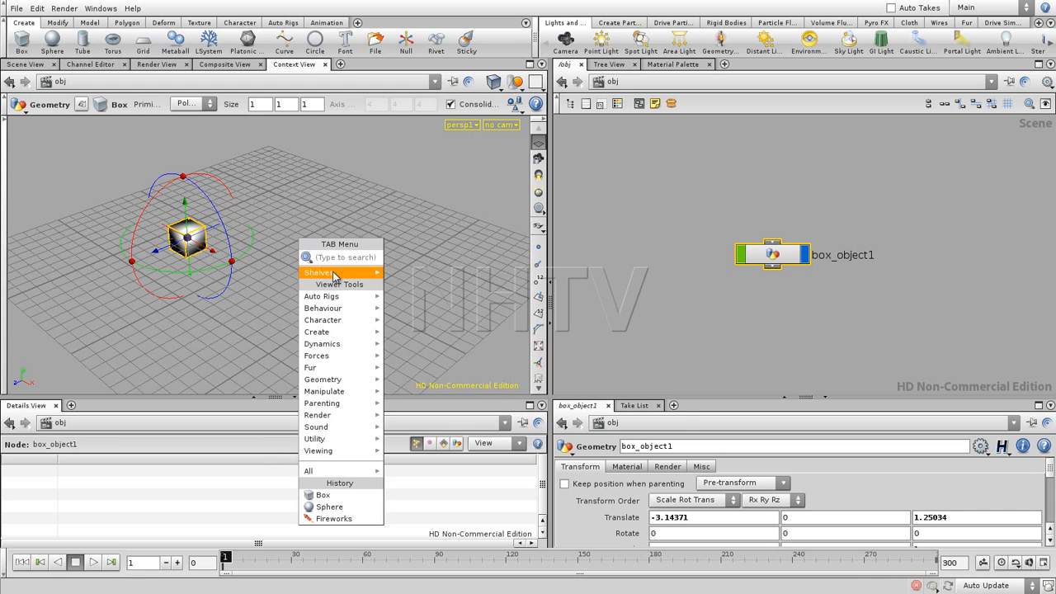
{"action": "mouse_move", "coordinate": [341, 334]}
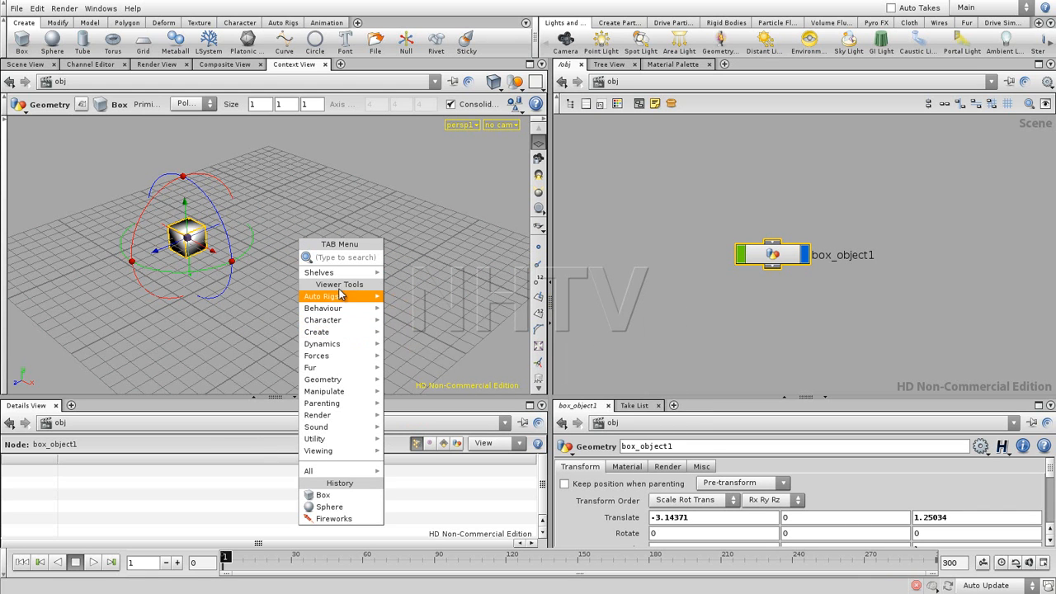
{"action": "mouse_move", "coordinate": [338, 273]}
{"action": "mouse_move", "coordinate": [413, 322]}
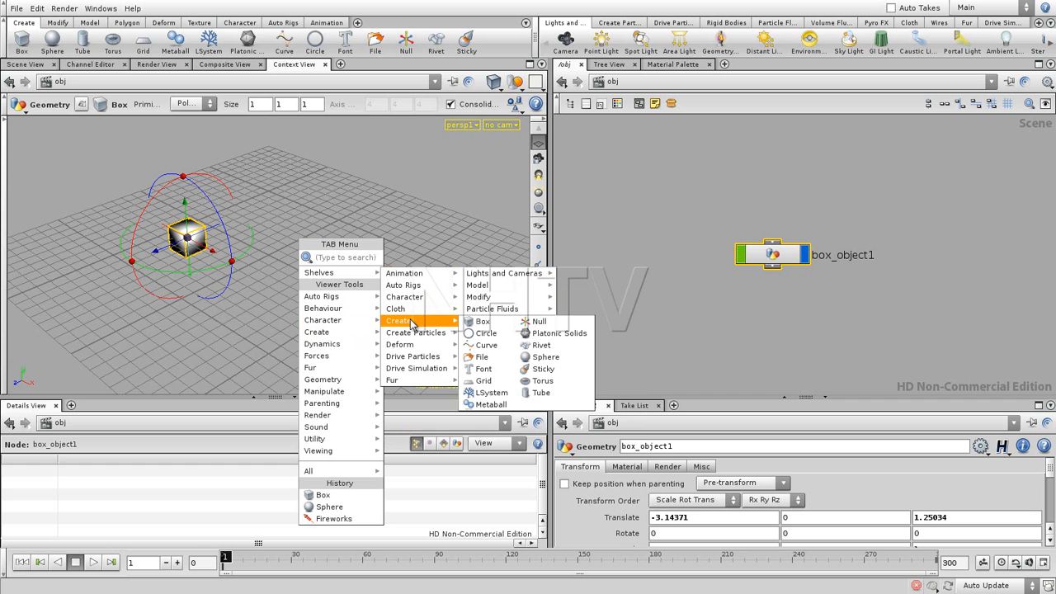
{"action": "left_click", "coordinate": [538, 361]}
{"action": "left_click", "coordinate": [355, 231]}
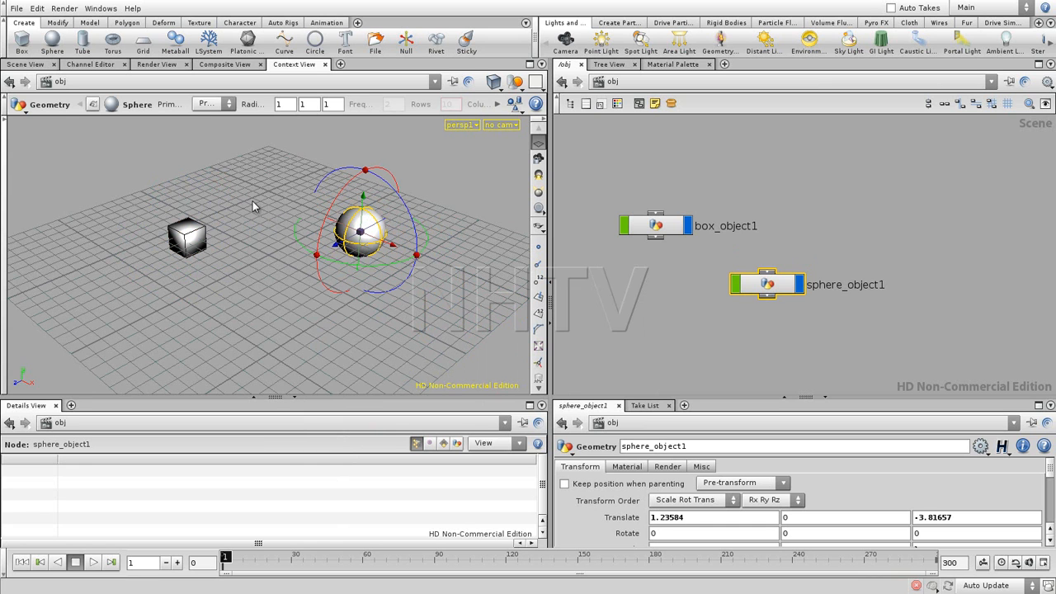
Step: Reposition the box_object1 and sphere_object1 nodes higher in the network and clear the node selection
{"action": "left_click_drag", "start_coordinate": [684, 170], "coordinate": [631, 224], "text": "shift"}
{"action": "left_click_drag", "start_coordinate": [767, 284], "coordinate": [833, 229]}
{"action": "left_click", "coordinate": [718, 281]}
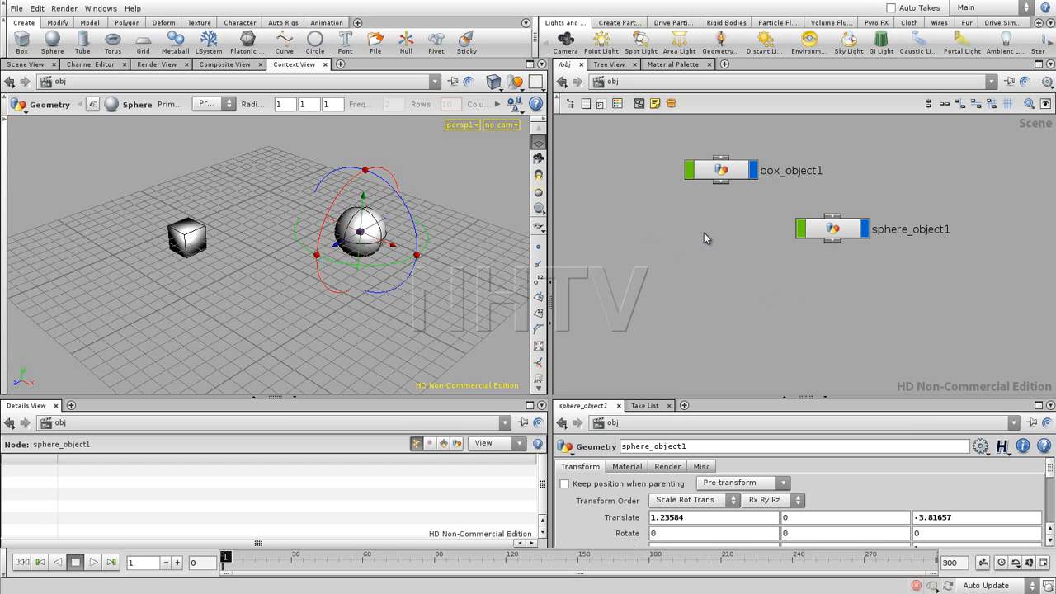
Step: Add a Geometry node to the network and position it directly below the box_object1 node
{"action": "key", "text": "Tab"}
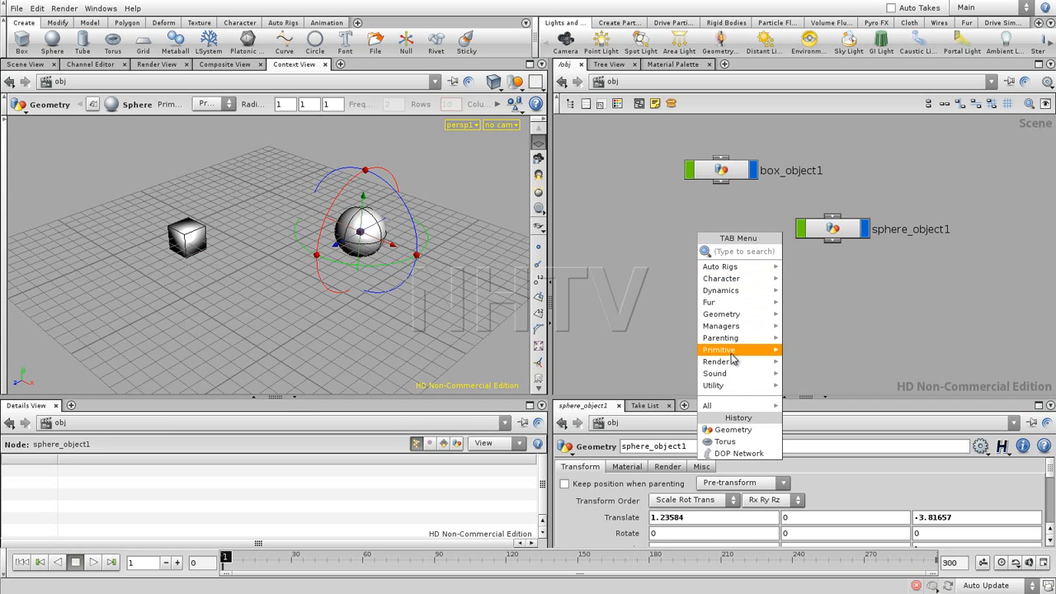
{"action": "mouse_move", "coordinate": [709, 269]}
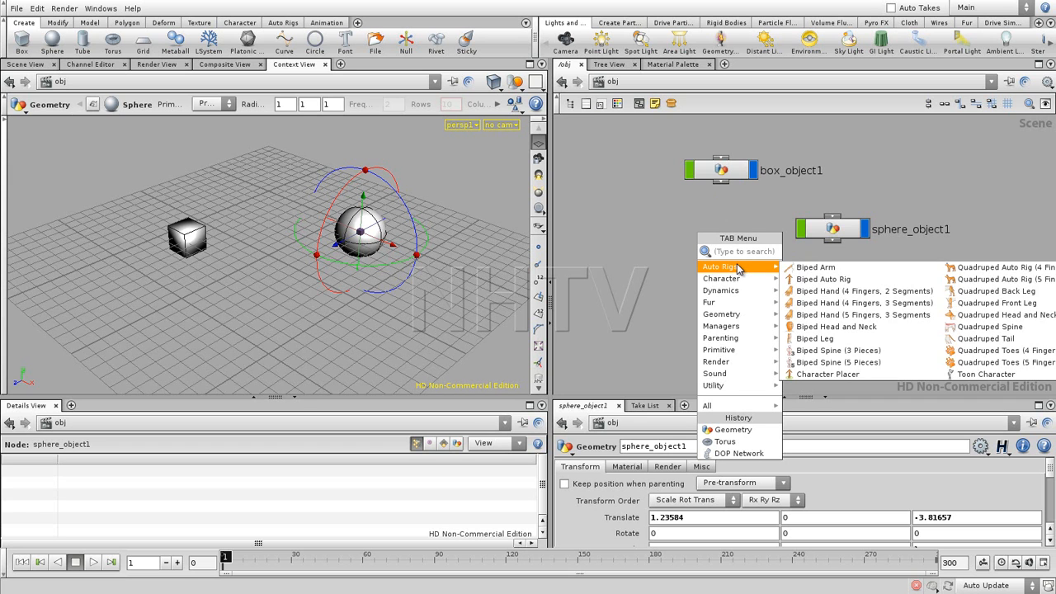
{"action": "mouse_move", "coordinate": [734, 340]}
{"action": "mouse_move", "coordinate": [735, 314]}
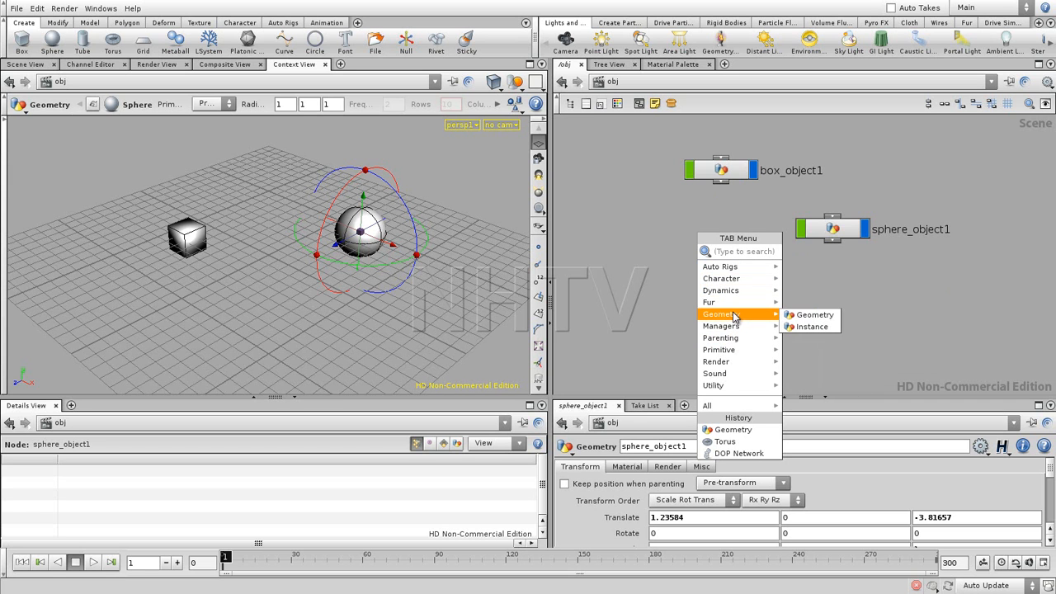
{"action": "left_click", "coordinate": [804, 313]}
{"action": "left_click", "coordinate": [697, 268]}
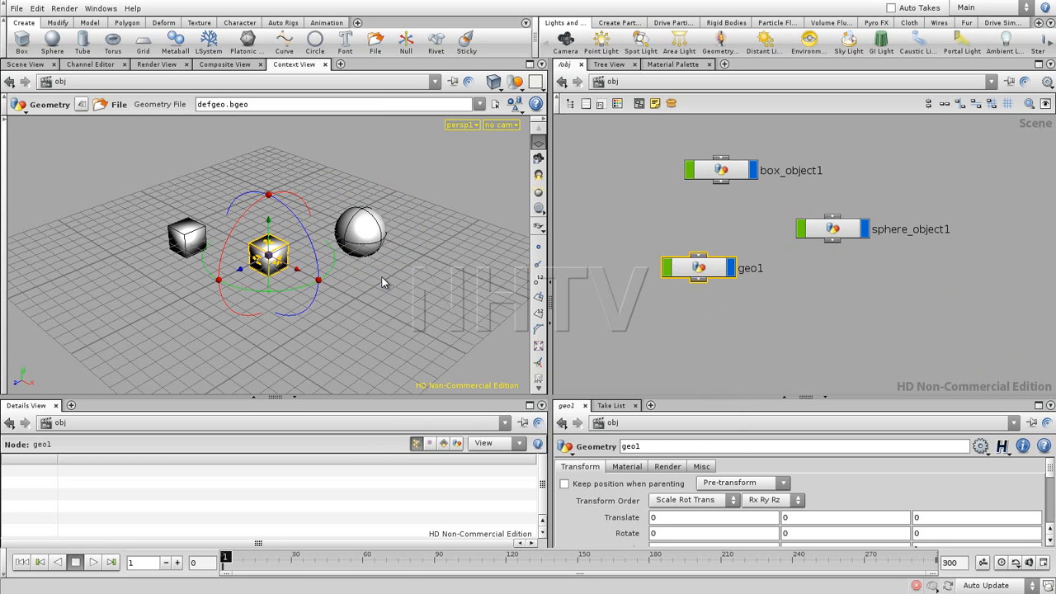
{"action": "left_click", "coordinate": [700, 314]}
{"action": "left_click_drag", "start_coordinate": [700, 268], "coordinate": [720, 285]}
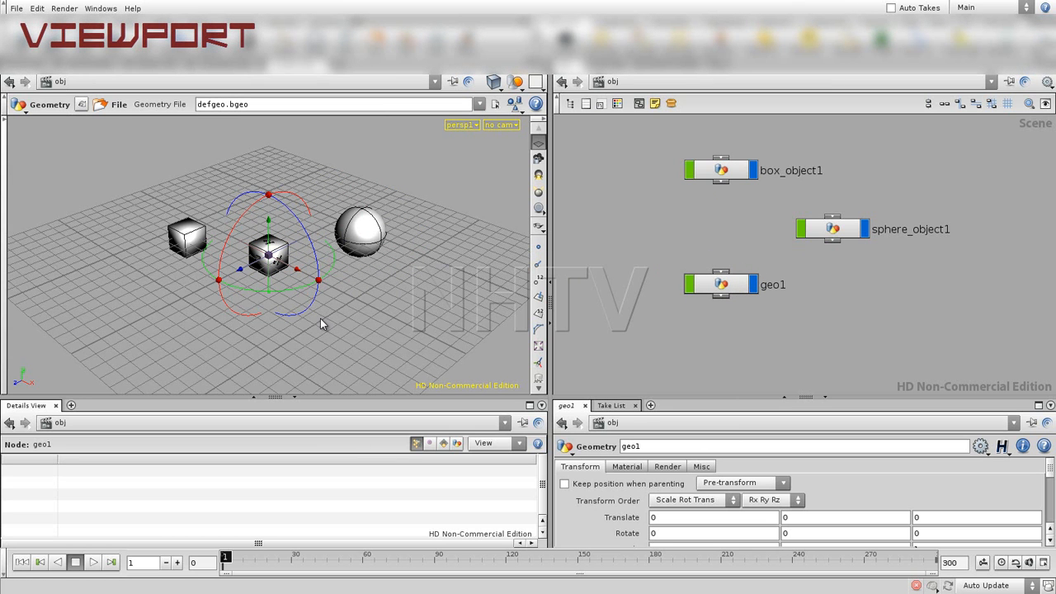
Step: Tumble, pan and dolly the perspective view around the three objects, and return to the handle tool
{"action": "key", "text": "Escape"}
{"action": "left_click_drag", "start_coordinate": [335, 311], "coordinate": [279, 301]}
{"action": "middle_click_drag", "start_coordinate": [239, 331], "coordinate": [236, 292]}
{"action": "mouse_move", "coordinate": [236, 292]}
{"action": "right_mouse_down"}
{"action": "mouse_move", "coordinate": [363, 272]}
{"action": "mouse_move", "coordinate": [236, 273]}
{"action": "right_mouse_up"}
{"action": "left_click_drag", "start_coordinate": [236, 273], "coordinate": [338, 334]}
{"action": "key", "text": "Return"}
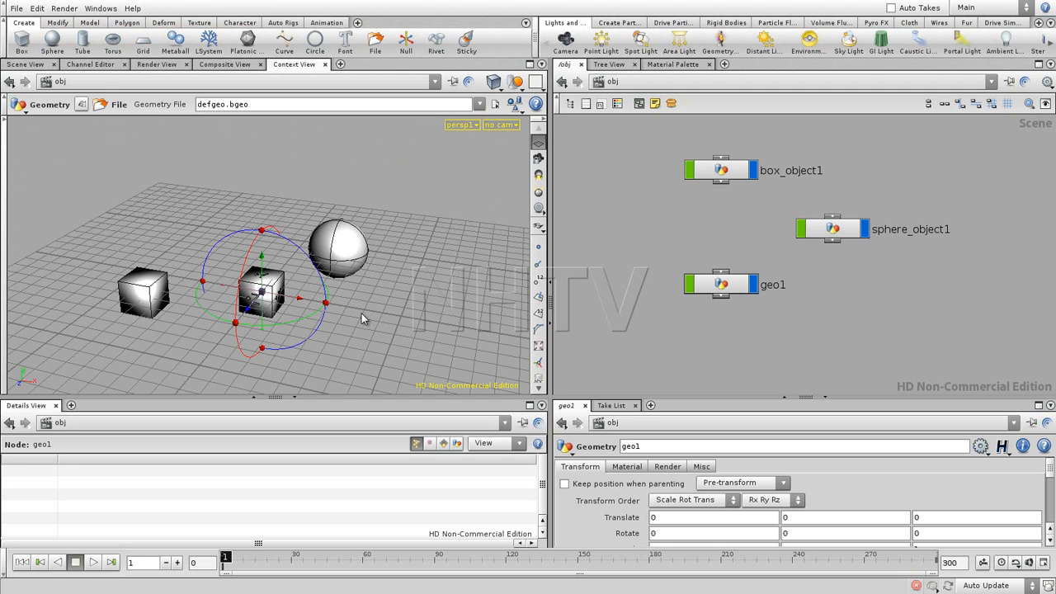
Step: Home the perspective view on the whole construction grid and leave view mode
{"action": "key", "text": "Escape"}
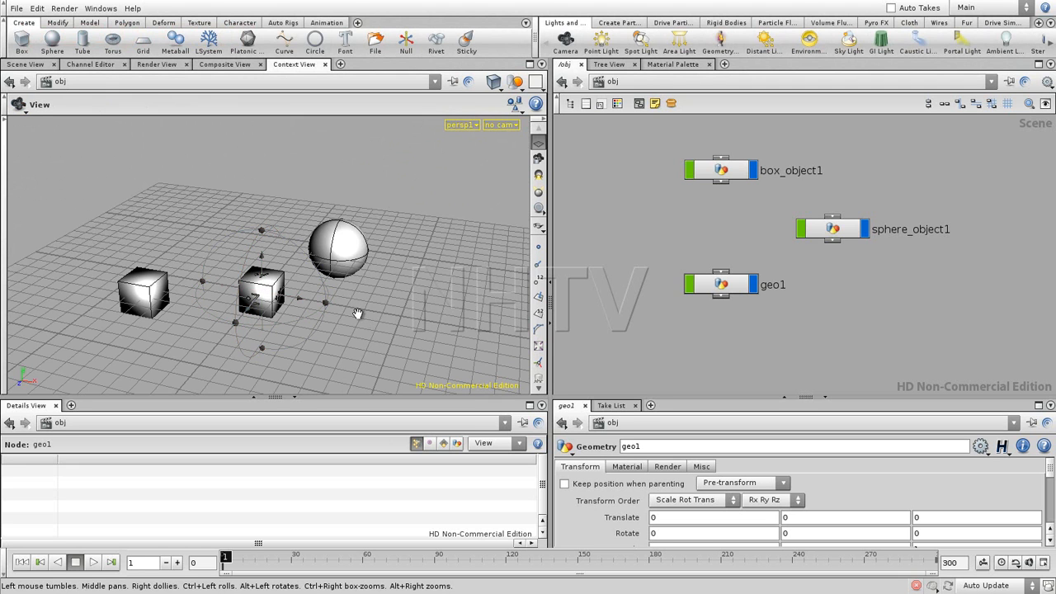
{"action": "key", "text": "h"}
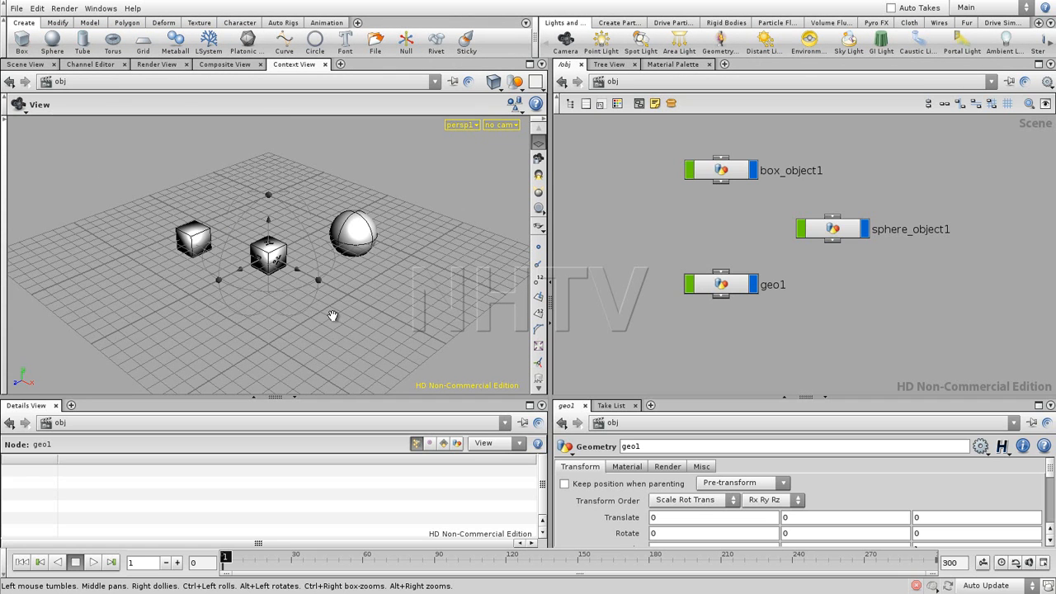
{"action": "key", "text": "Return"}
Step: Select the sphere and frame it in the viewport, and home the view again
{"action": "left_click", "coordinate": [353, 233]}
{"action": "key", "text": "Escape"}
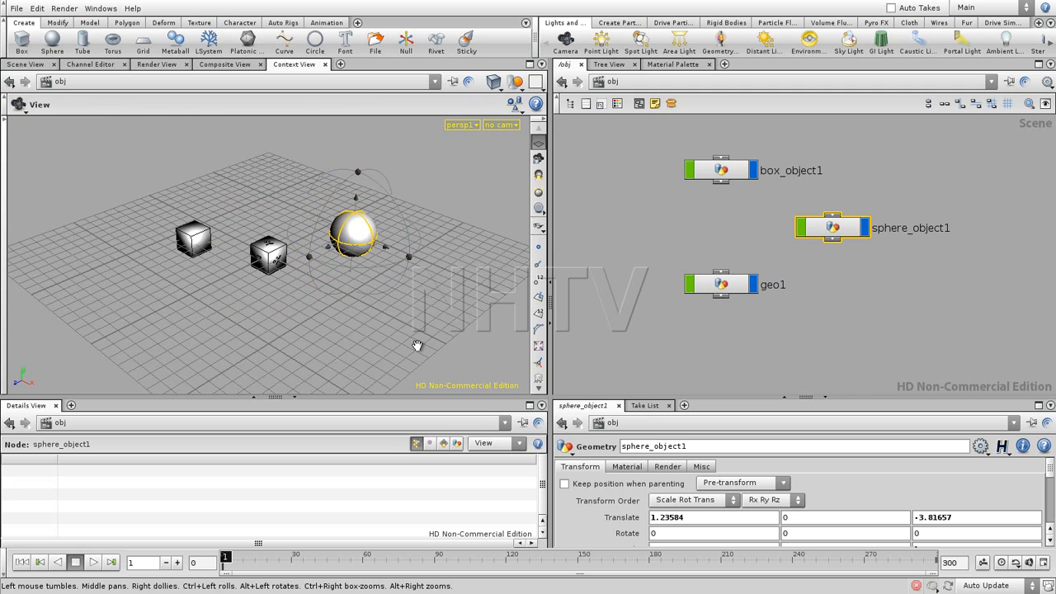
{"action": "key", "text": "f"}
{"action": "key", "text": "Return"}
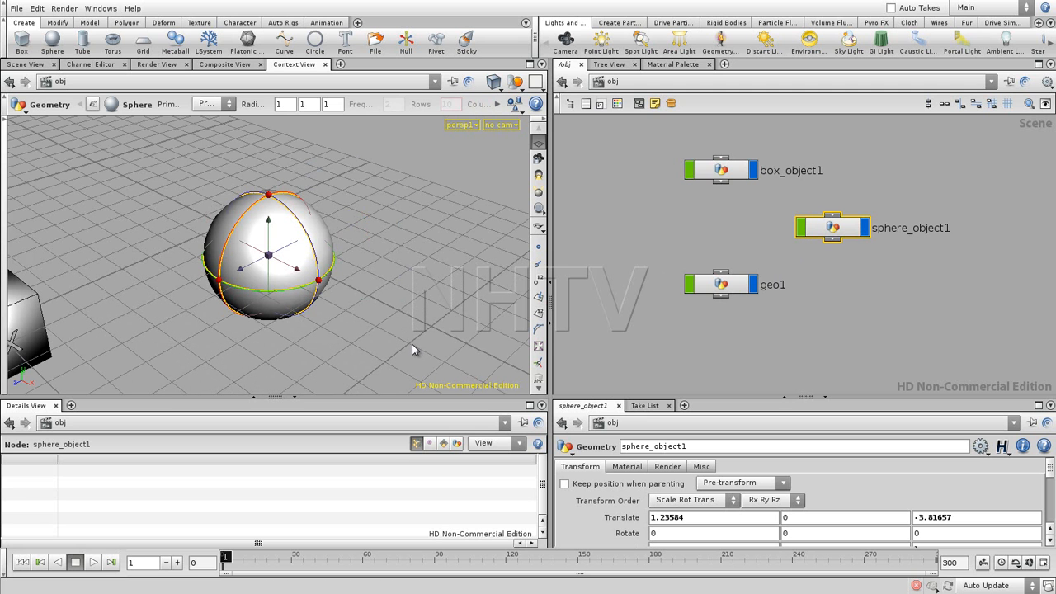
{"action": "key", "text": "r"}
{"action": "key", "text": "space+h"}
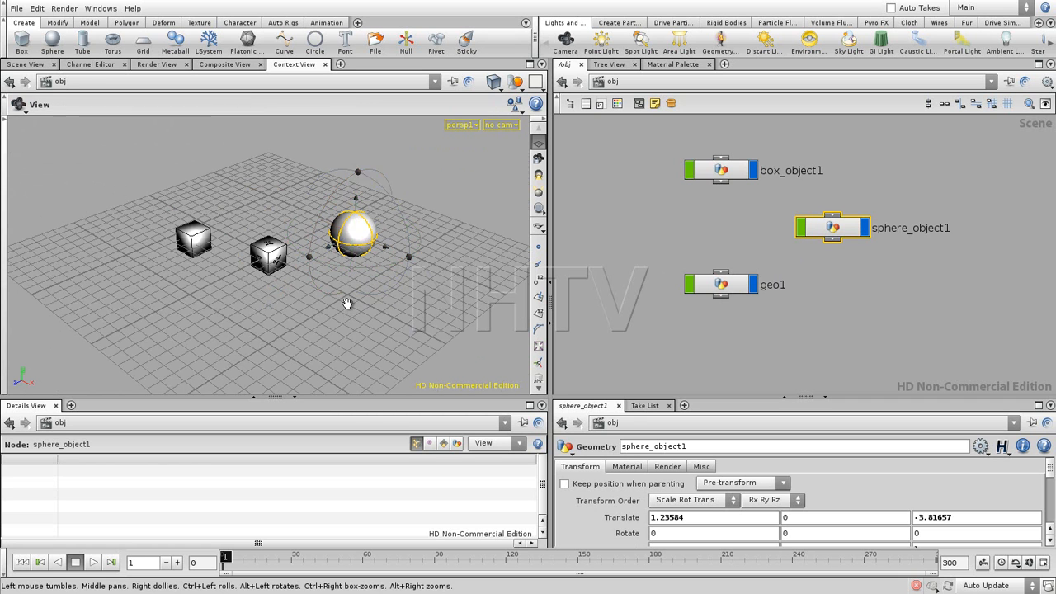
Step: Switch the viewport to the four-view layout and maximize the top view
{"action": "key", "text": "space+b"}
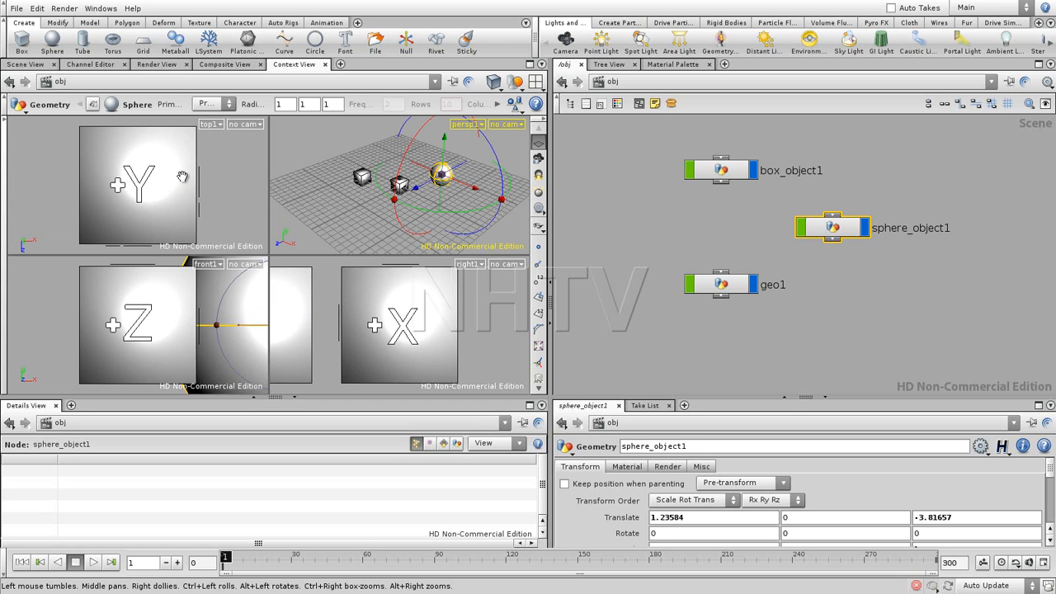
{"action": "key", "text": "space+b"}
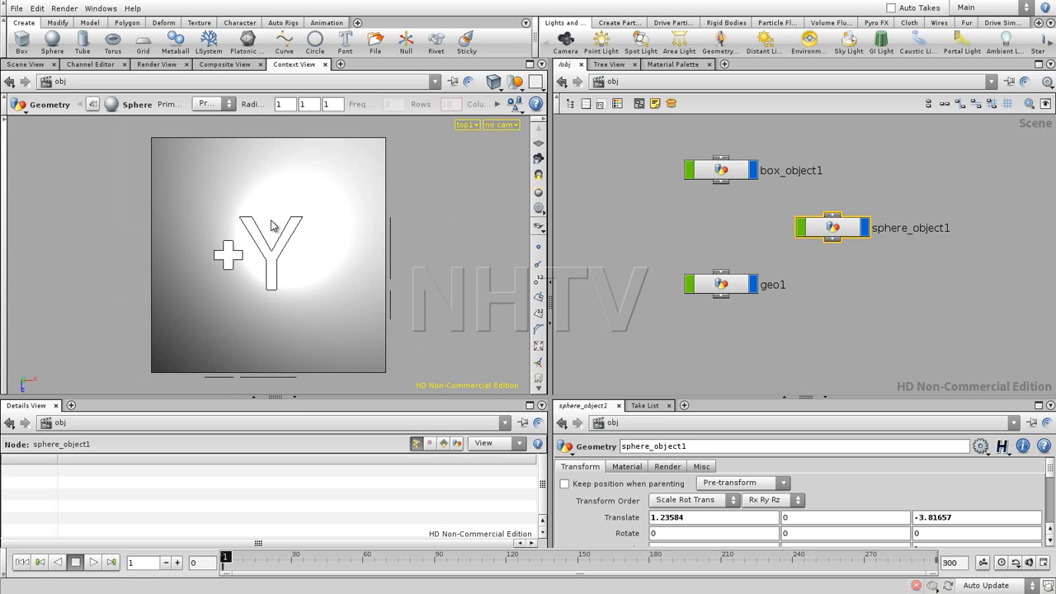
Step: Return to the single perspective view and turn on the reference grid display
{"action": "key", "text": "space+b"}
{"action": "key", "text": "Return"}
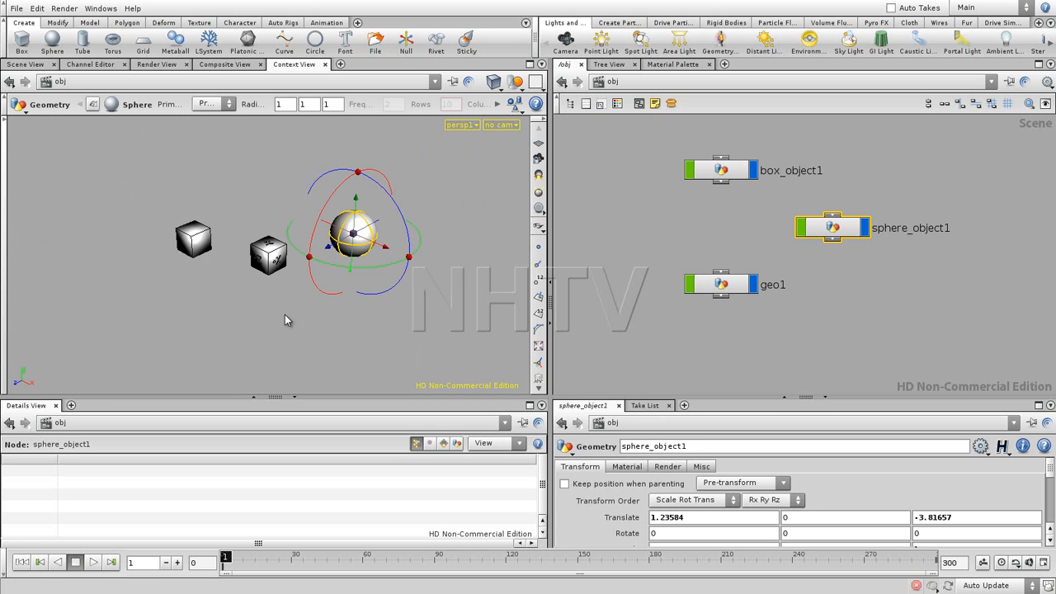
{"action": "left_click", "coordinate": [537, 142]}
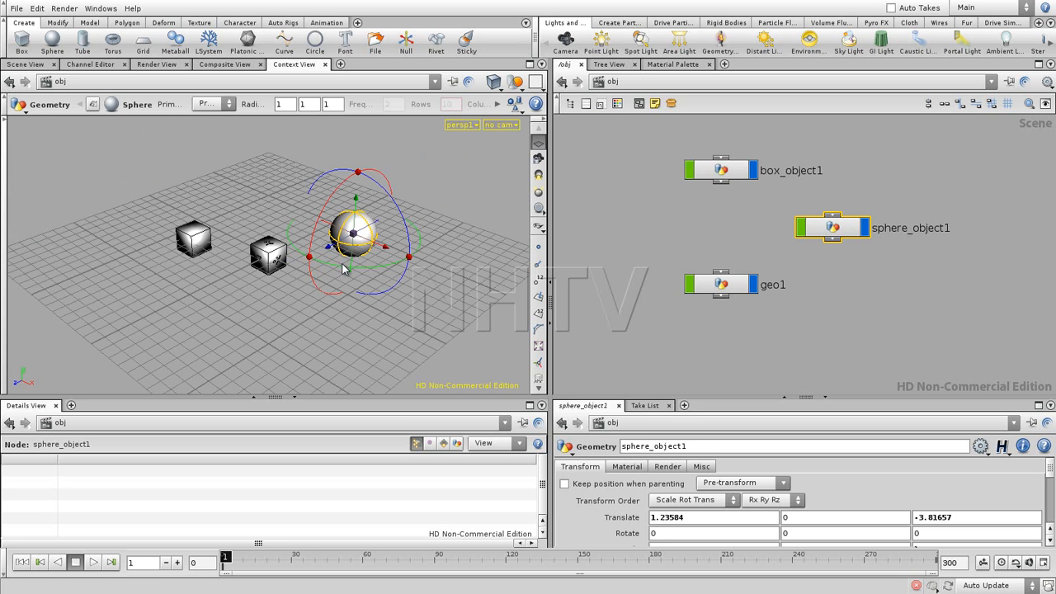
Step: Look at the scene in the top, front and right views, and return to perspective
{"action": "key", "text": "Escape"}
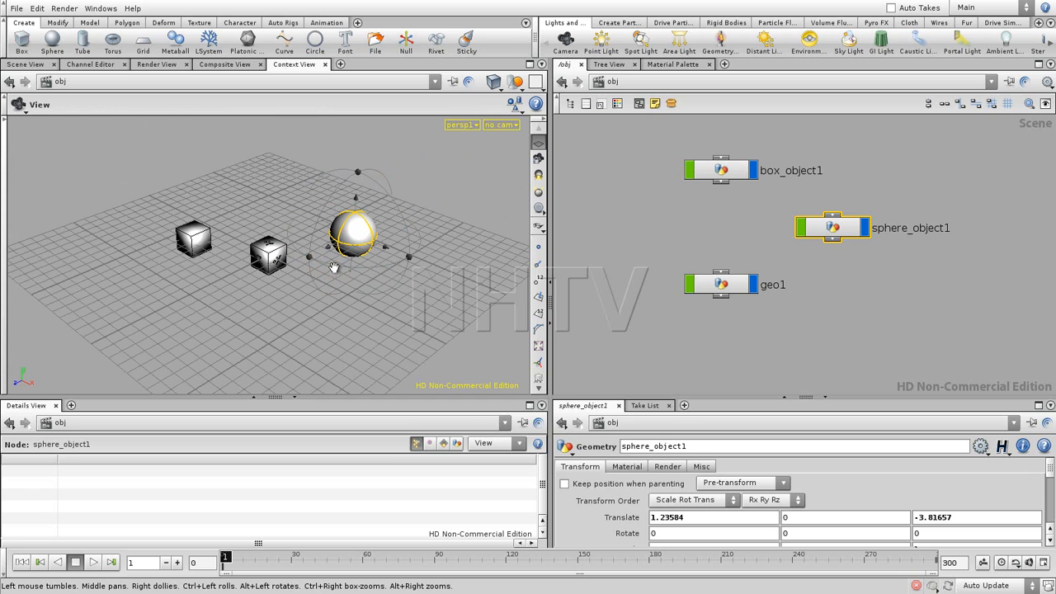
{"action": "key", "text": "space+2"}
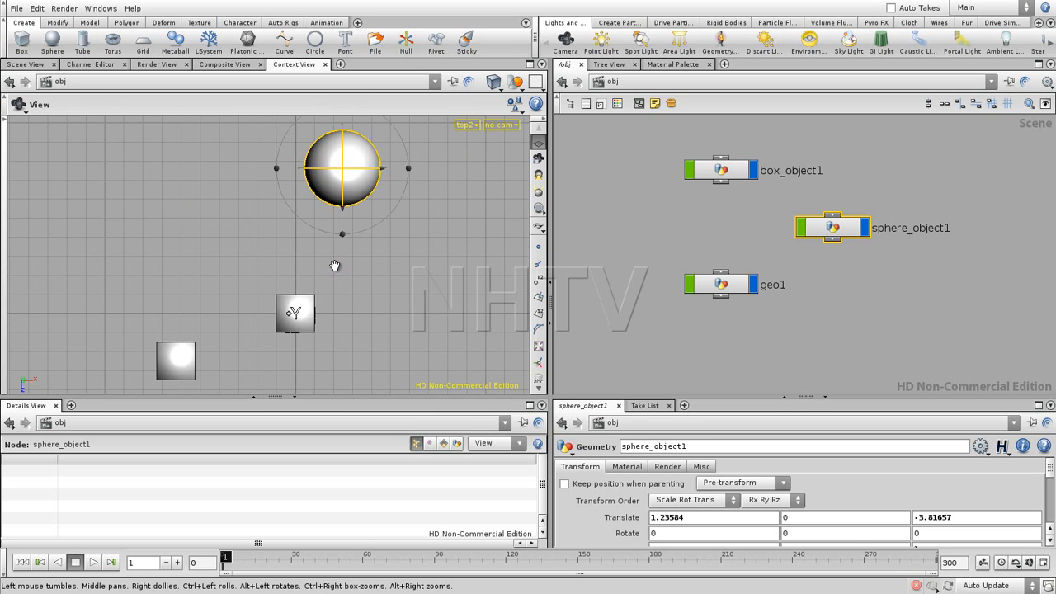
{"action": "key", "text": "space+3"}
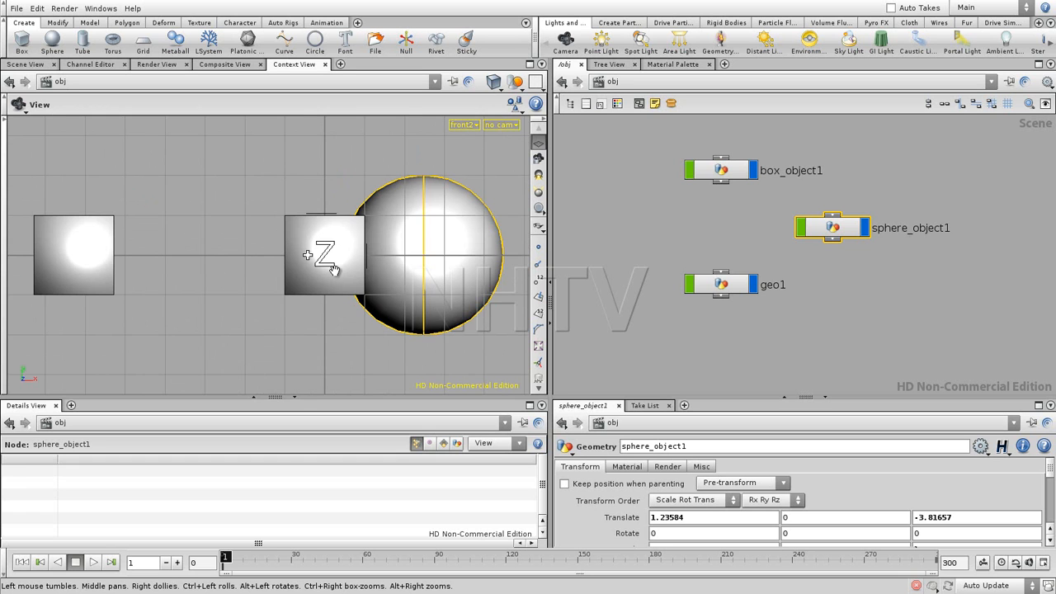
{"action": "key", "text": "space+4"}
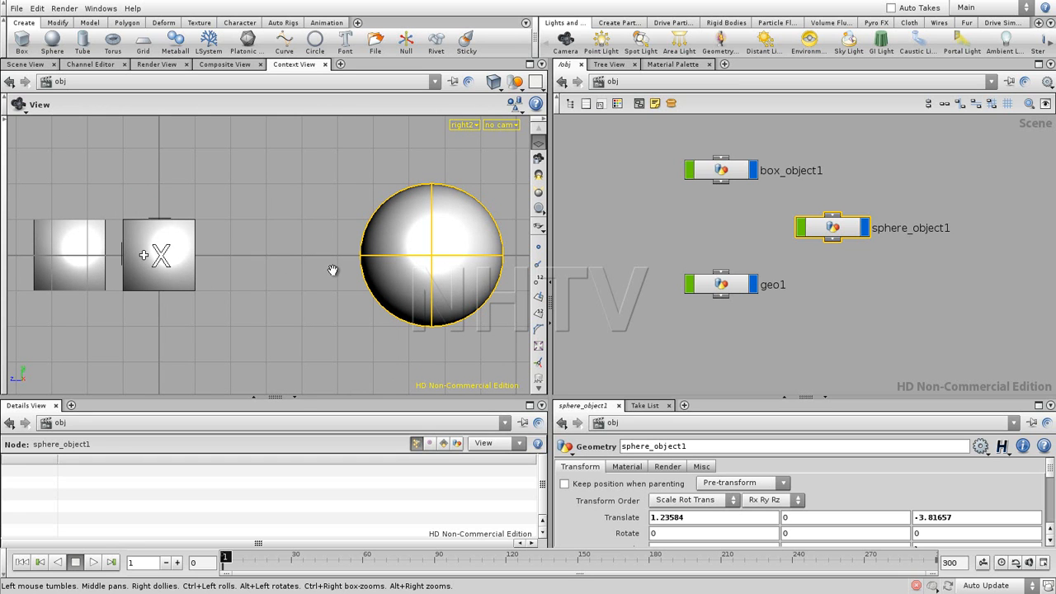
{"action": "key", "text": "space+1"}
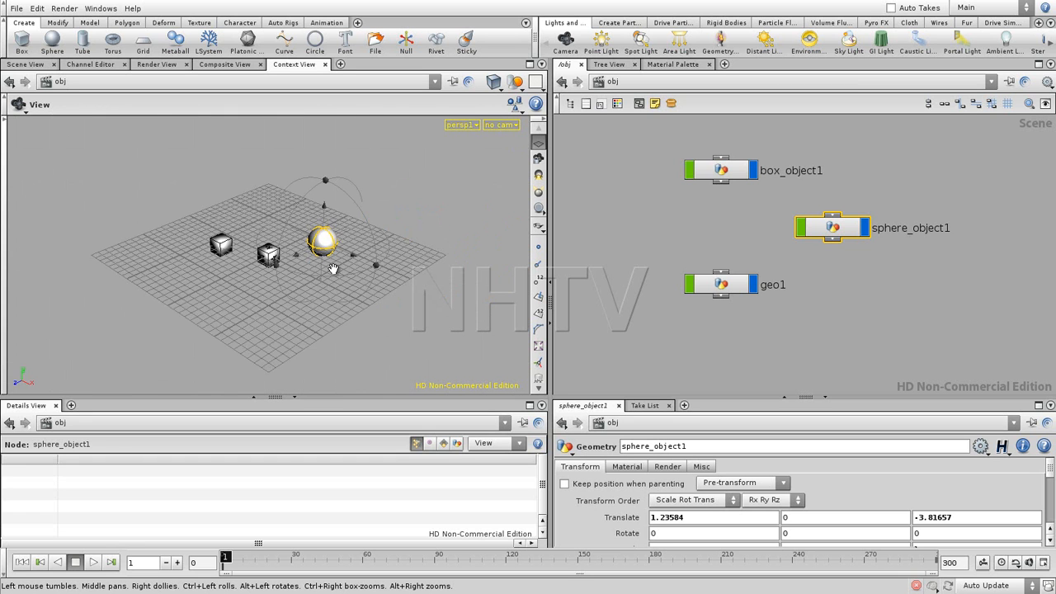
Step: Switch the viewport to the UV view and return to the perspective view
{"action": "key", "text": "space+5"}
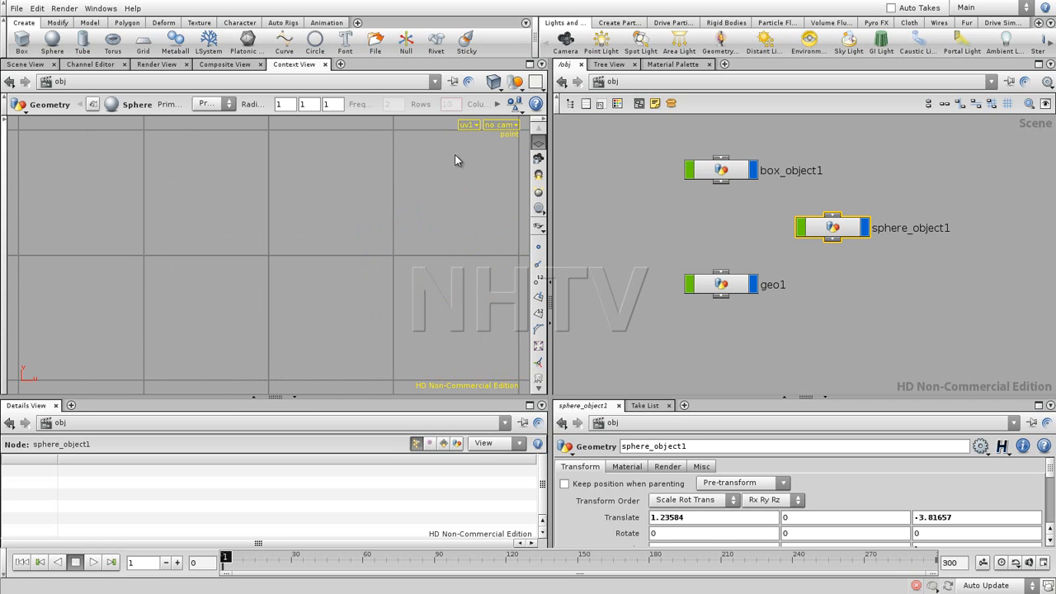
{"action": "key", "text": "space+2"}
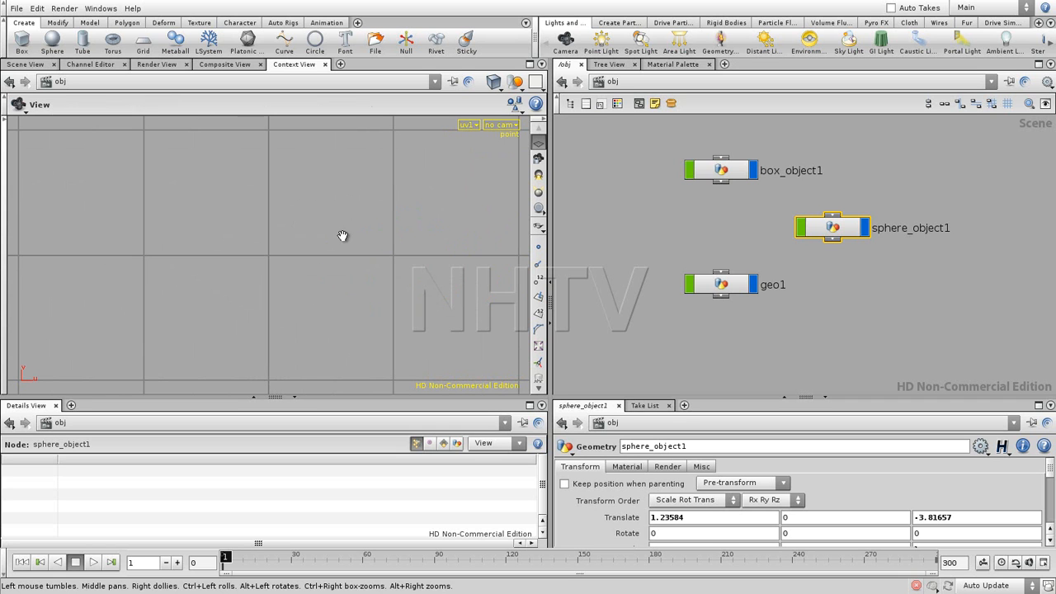
{"action": "key", "text": "space+1"}
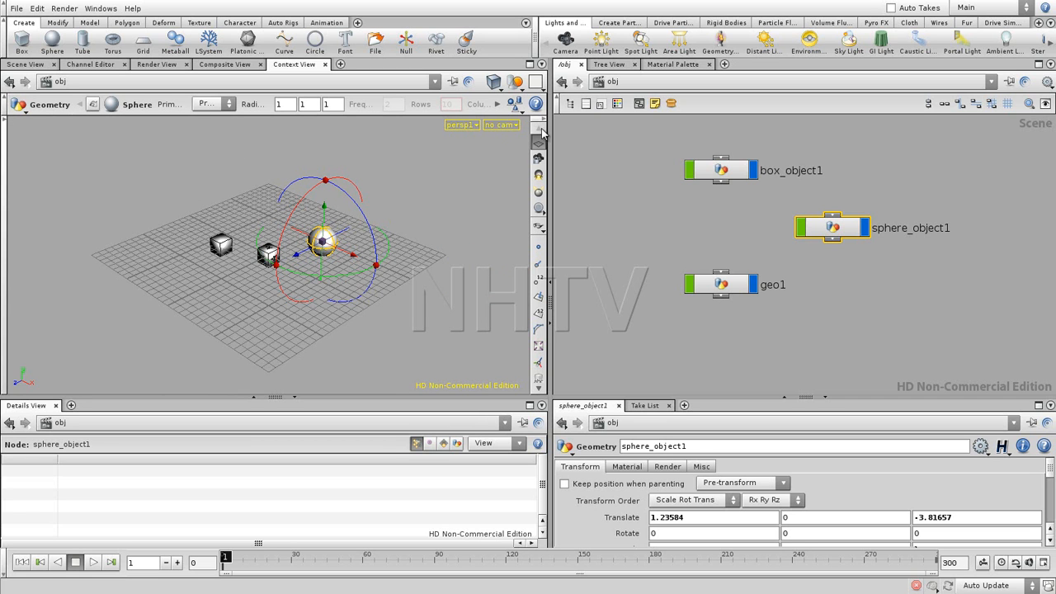
Step: Hide the viewport's toolbox, operation controls and display options bars, and show all three of them again
{"action": "left_click", "coordinate": [6, 126]}
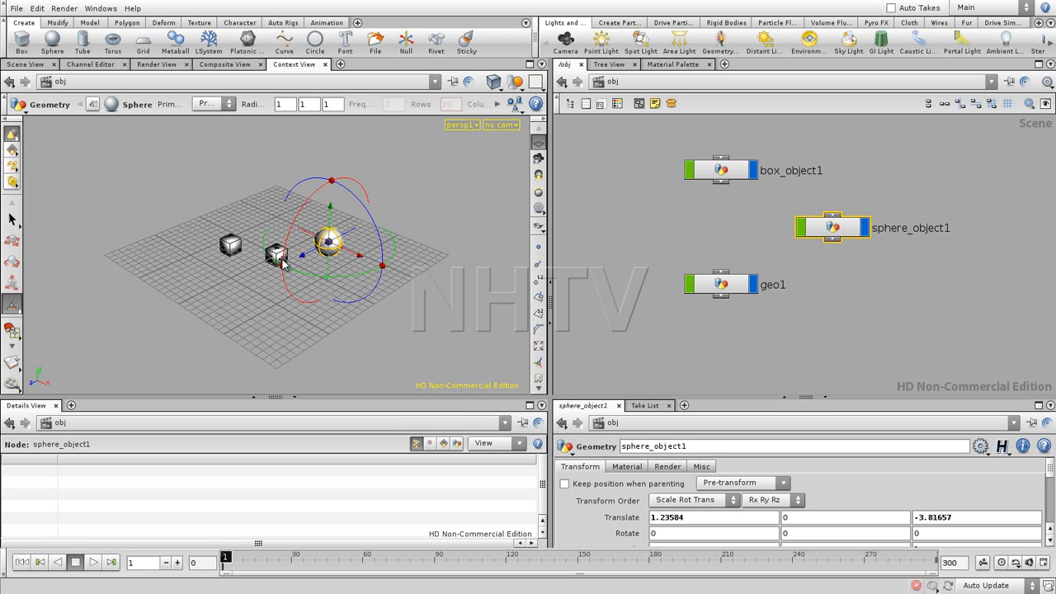
{"action": "left_click", "coordinate": [7, 96]}
{"action": "left_click", "coordinate": [7, 107]}
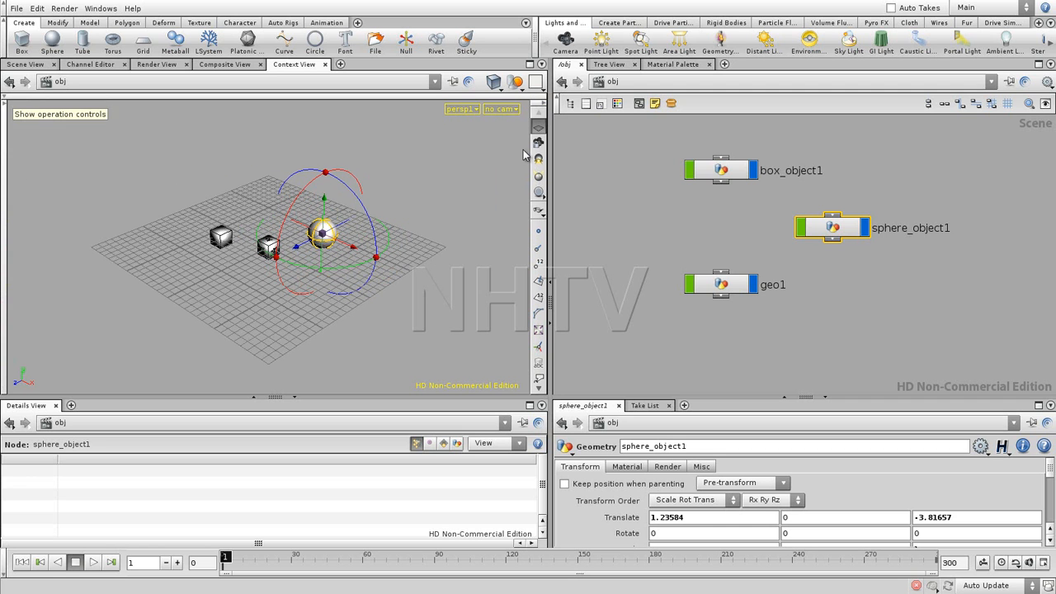
{"action": "left_click", "coordinate": [546, 106]}
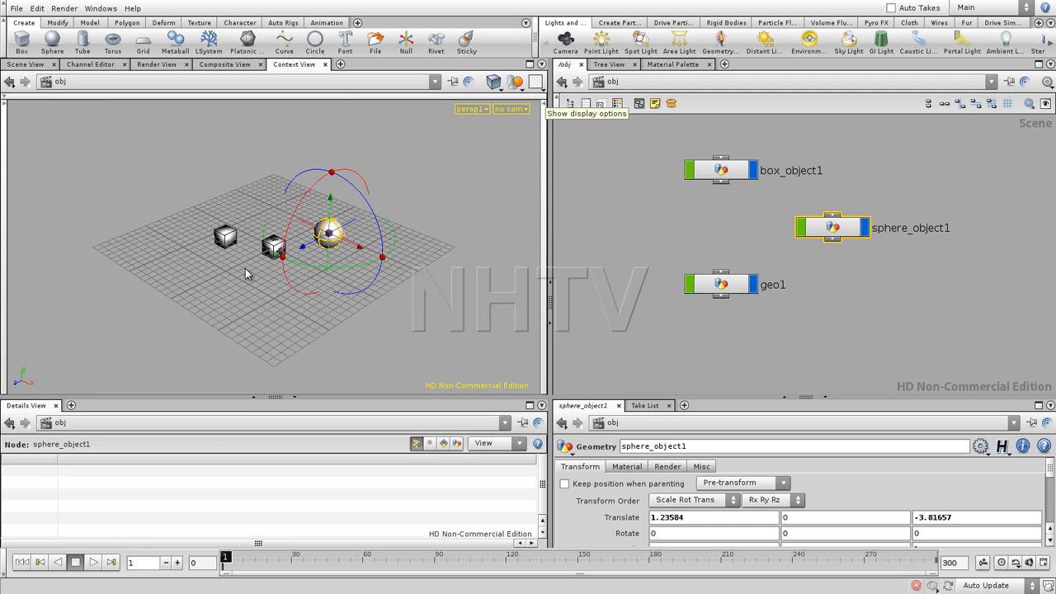
{"action": "left_click", "coordinate": [546, 124]}
{"action": "left_click", "coordinate": [6, 123]}
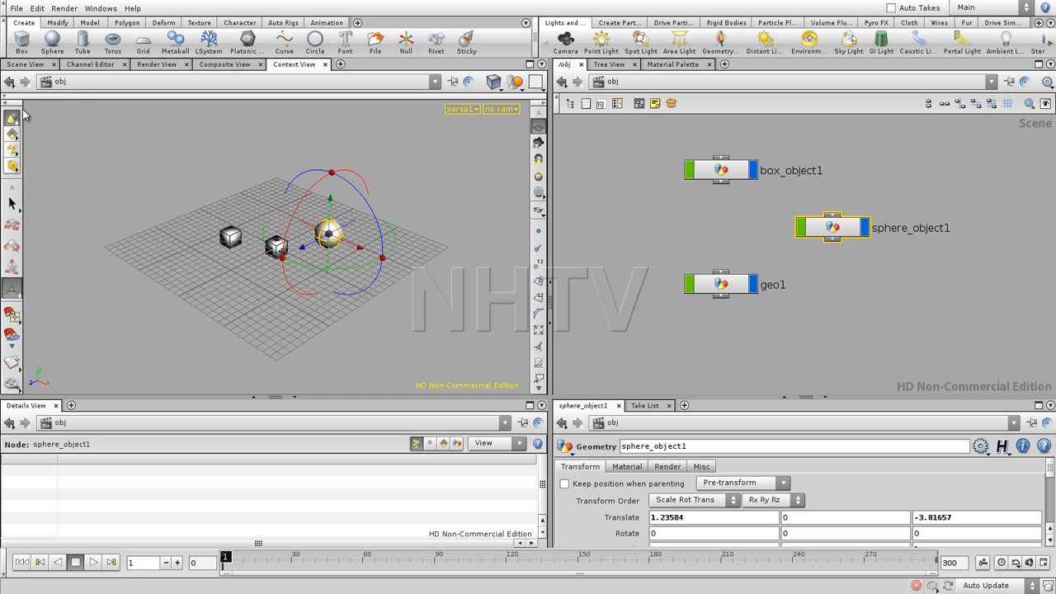
{"action": "left_click", "coordinate": [72, 95]}
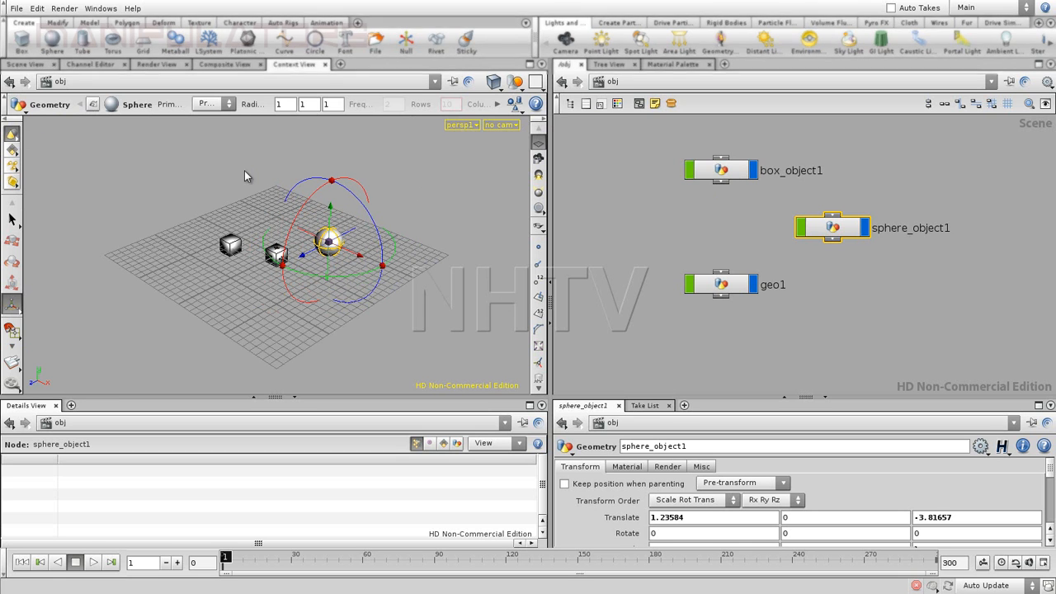
Step: Move box_object1 and geo1 further apart on the ground grid, and move sphere_object1 to about 0, 0, -7.76
{"action": "left_click", "coordinate": [153, 193]}
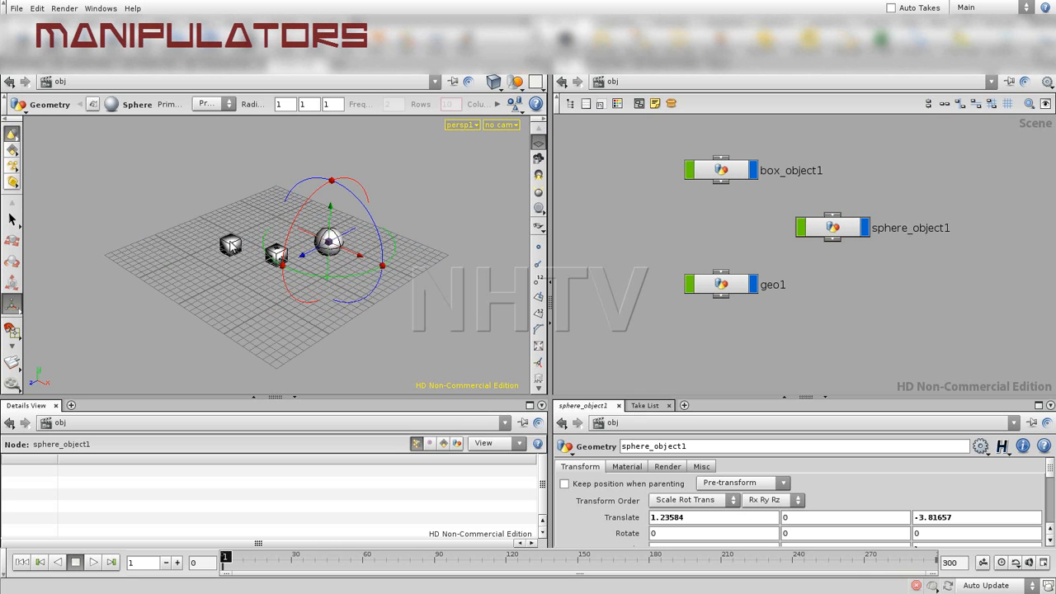
{"action": "left_click", "coordinate": [230, 245]}
{"action": "left_click_drag", "start_coordinate": [231, 246], "coordinate": [203, 237]}
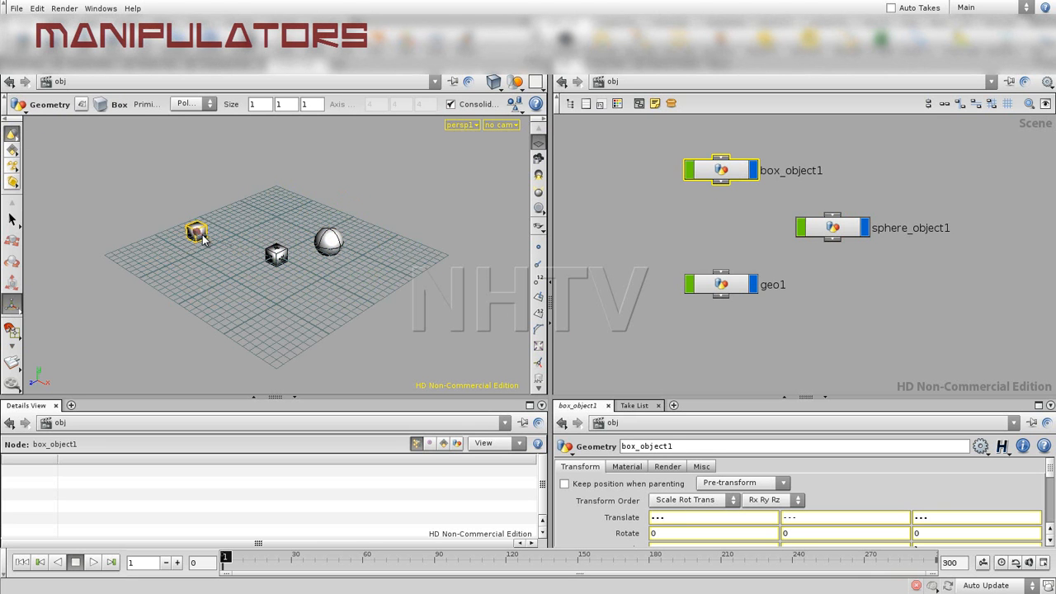
{"action": "left_click", "coordinate": [277, 253]}
{"action": "left_click_drag", "start_coordinate": [277, 253], "coordinate": [257, 267]}
{"action": "left_click", "coordinate": [328, 241]}
{"action": "left_click_drag", "start_coordinate": [328, 240], "coordinate": [349, 218]}
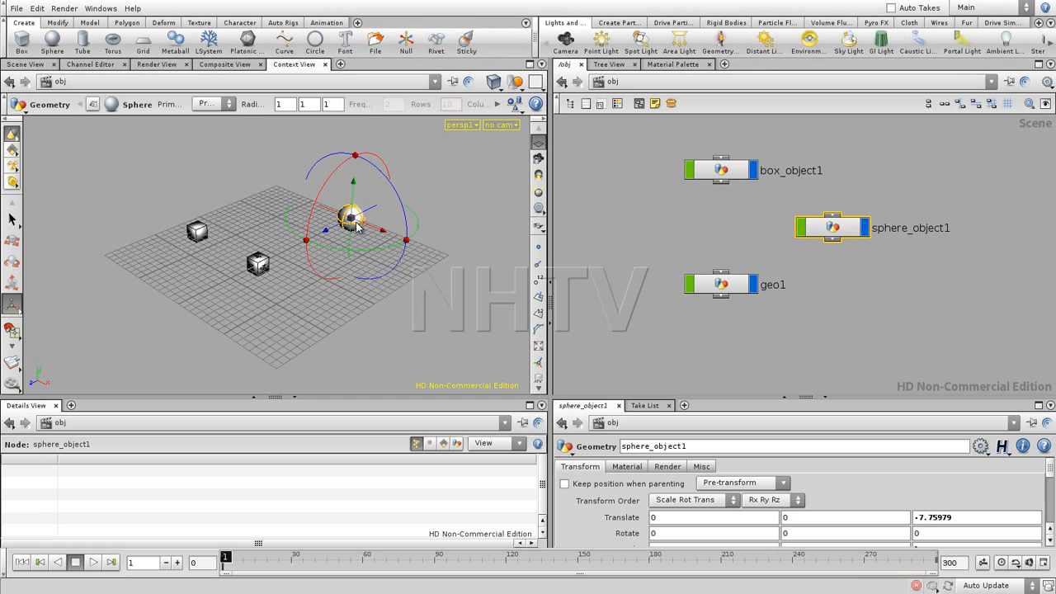
Step: Cycle the sphere's manipulator through the Scale, Rotate and Move tools
{"action": "key", "text": "e"}
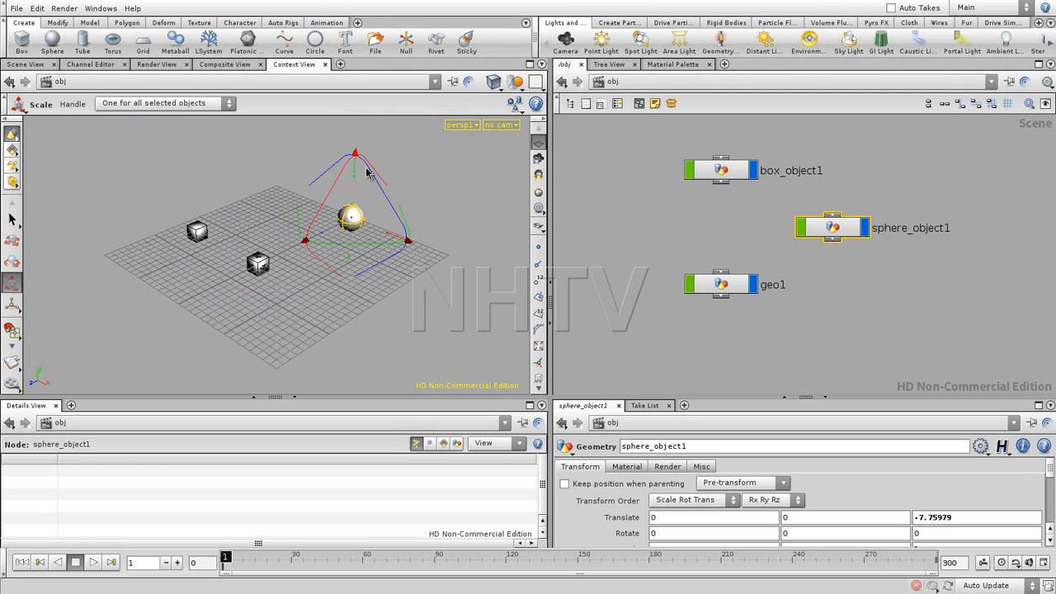
{"action": "key", "text": "r"}
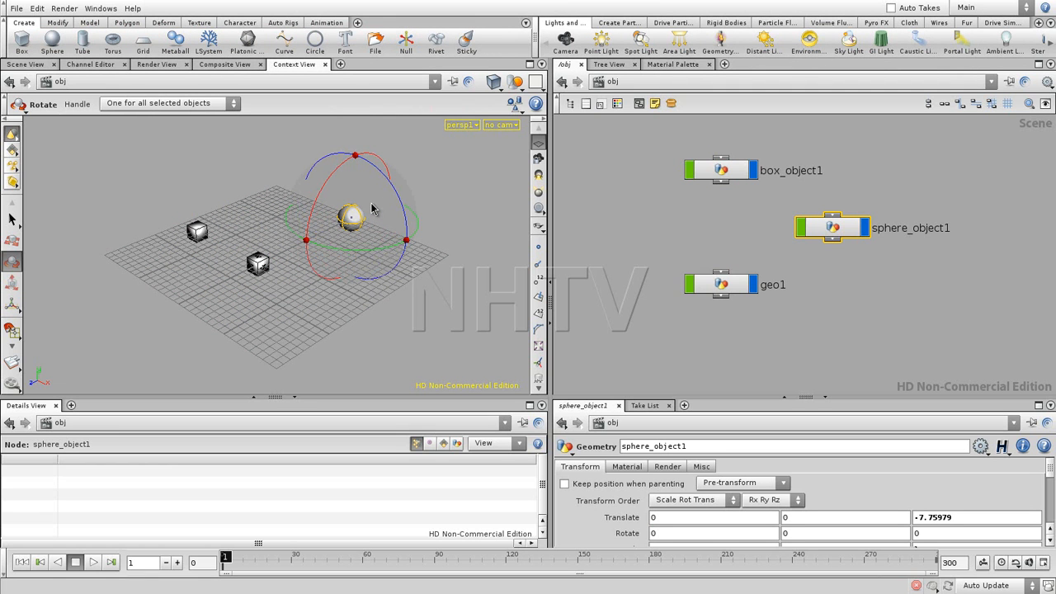
{"action": "key", "text": "t"}
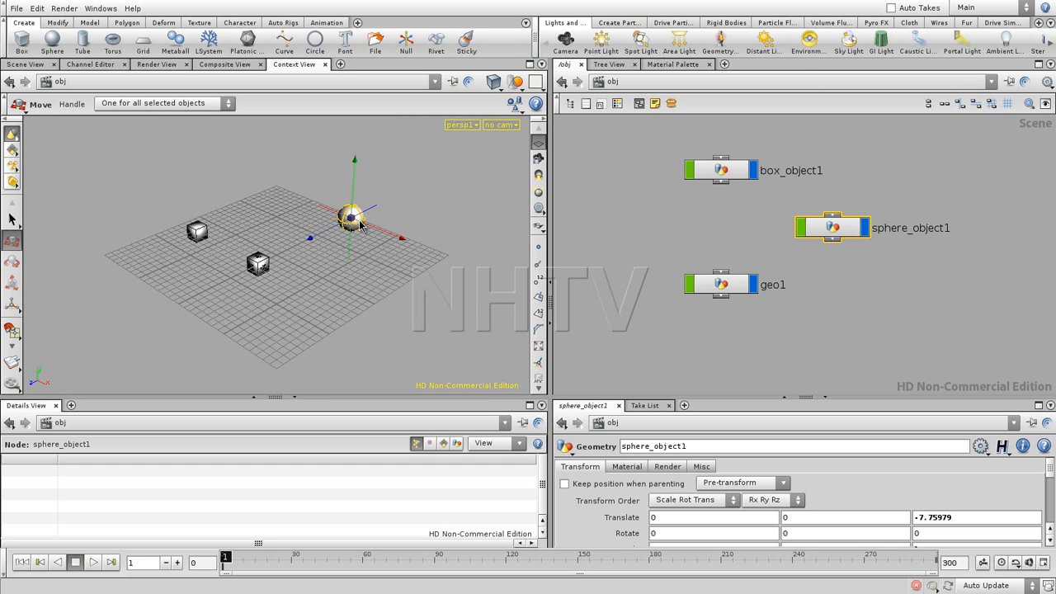
Step: Try scaling the sphere non-uniformly with the Scale tool's handles, and undo the scaling
{"action": "key", "text": "e"}
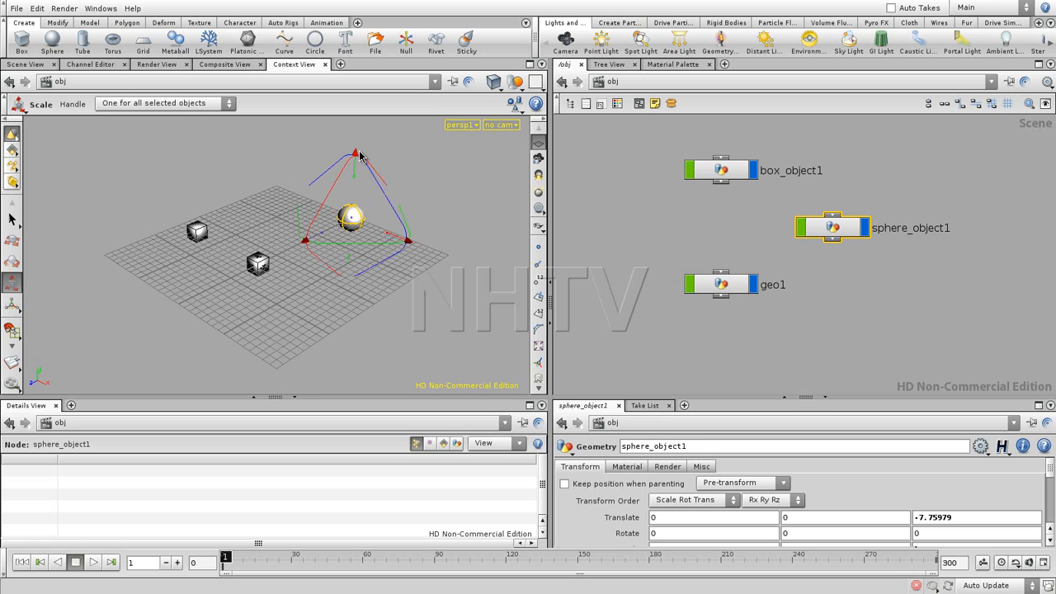
{"action": "mouse_move", "coordinate": [355, 154]}
{"action": "left_mouse_down"}
{"action": "mouse_move", "coordinate": [352, 183]}
{"action": "mouse_move", "coordinate": [360, 141]}
{"action": "mouse_move", "coordinate": [356, 157]}
{"action": "left_mouse_up"}
{"action": "left_click_drag", "start_coordinate": [386, 201], "coordinate": [416, 190]}
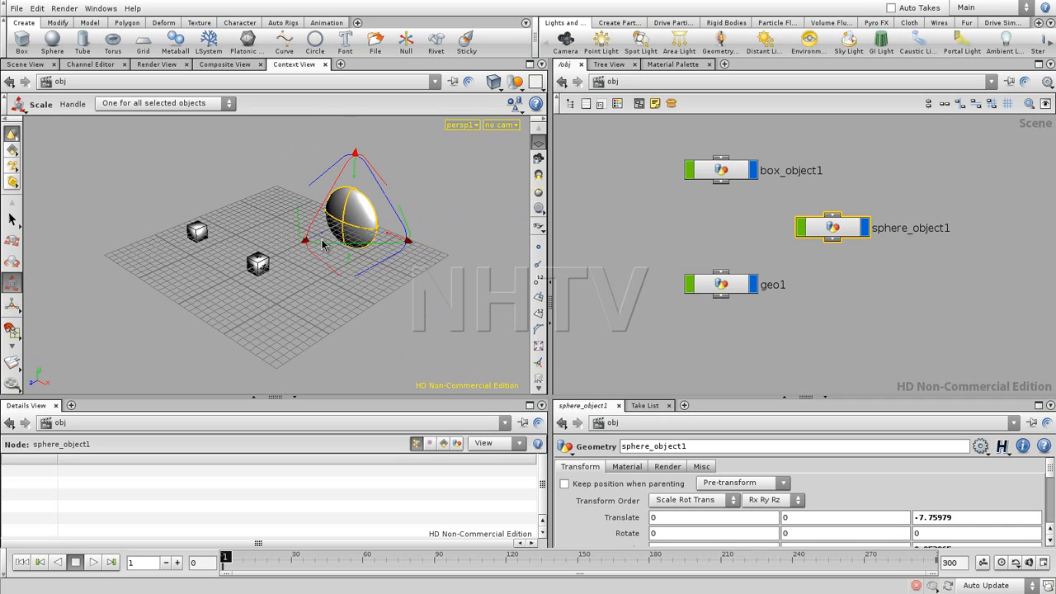
{"action": "left_click_drag", "start_coordinate": [408, 240], "coordinate": [358, 252]}
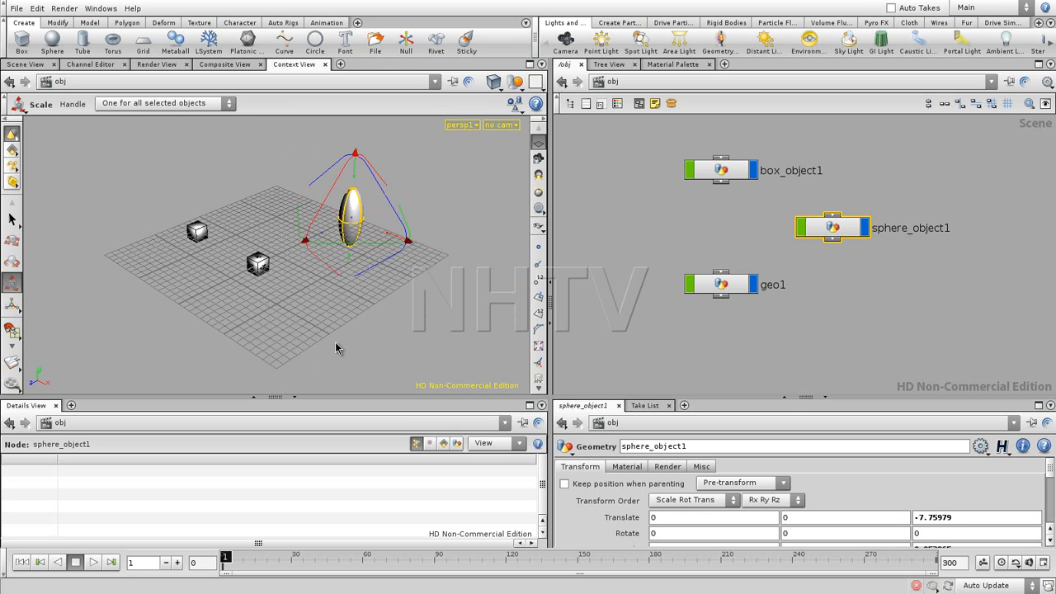
{"action": "key", "text": "ctrl+z"}
{"action": "key", "text": "ctrl+z"}
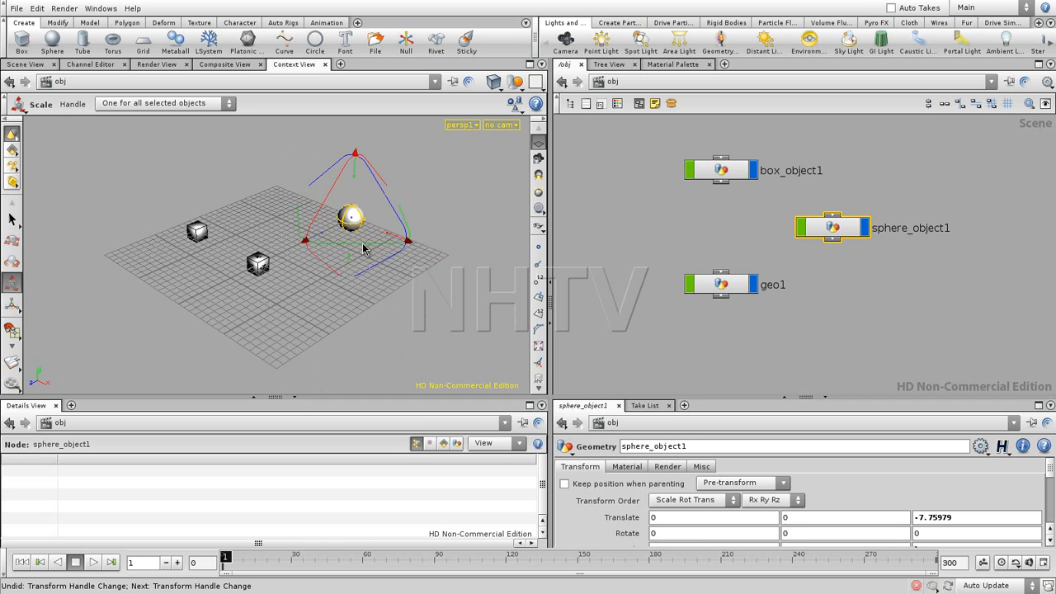
Step: Rotate the sphere to about -5.2, 25.7, -14.2 degrees and move it to about 3.63, 4.46, 1.53
{"action": "key", "text": "r"}
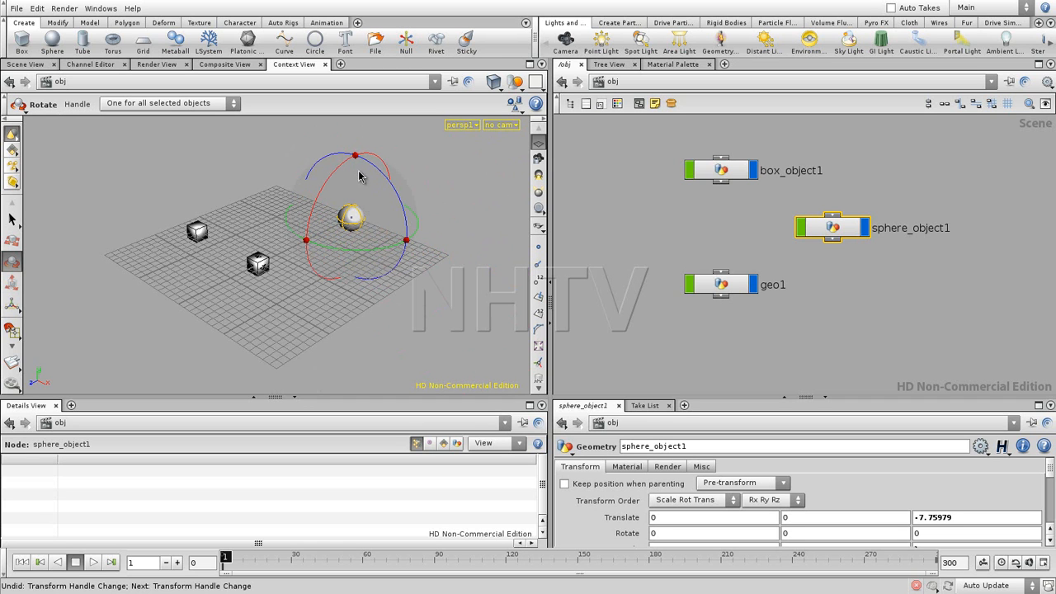
{"action": "left_click_drag", "start_coordinate": [357, 159], "coordinate": [386, 292]}
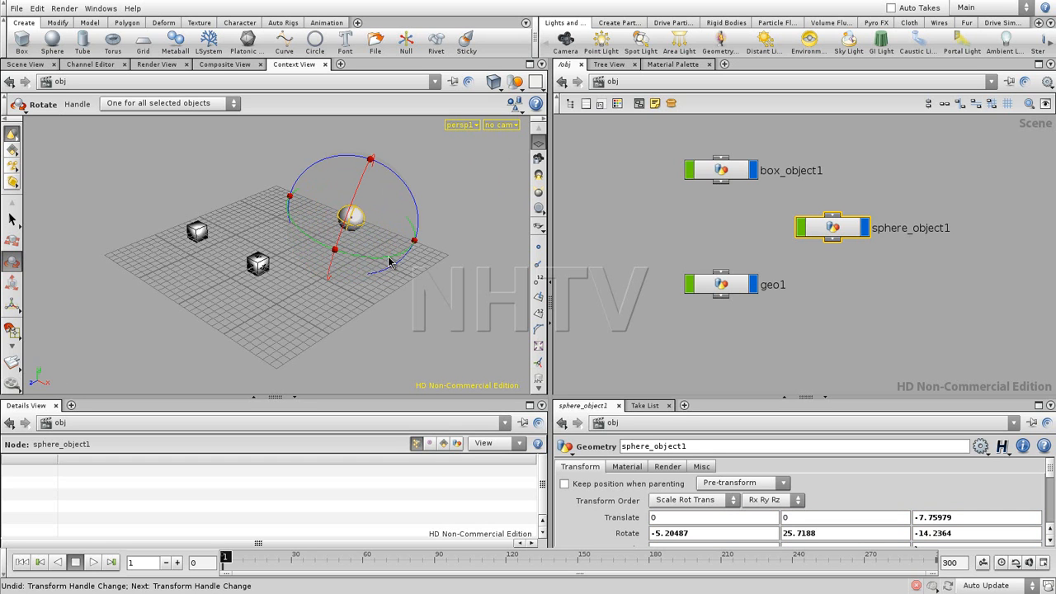
{"action": "key", "text": "t"}
{"action": "left_click_drag", "start_coordinate": [327, 210], "coordinate": [317, 235]}
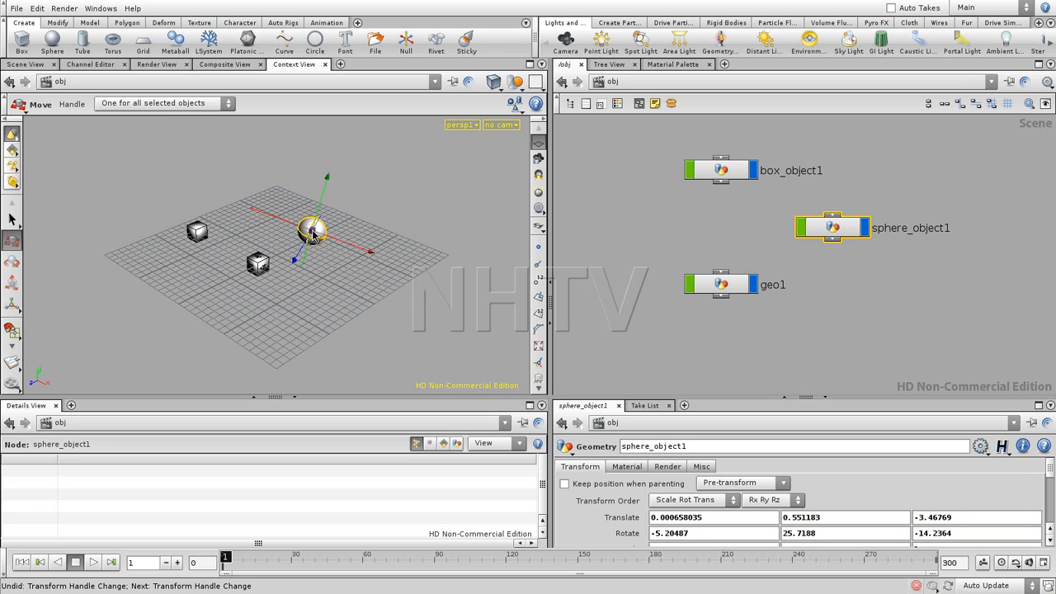
{"action": "mouse_move", "coordinate": [312, 235]}
{"action": "left_mouse_down"}
{"action": "mouse_move", "coordinate": [306, 167]}
{"action": "mouse_move", "coordinate": [303, 268]}
{"action": "mouse_move", "coordinate": [298, 183]}
{"action": "mouse_move", "coordinate": [297, 229]}
{"action": "left_mouse_up"}
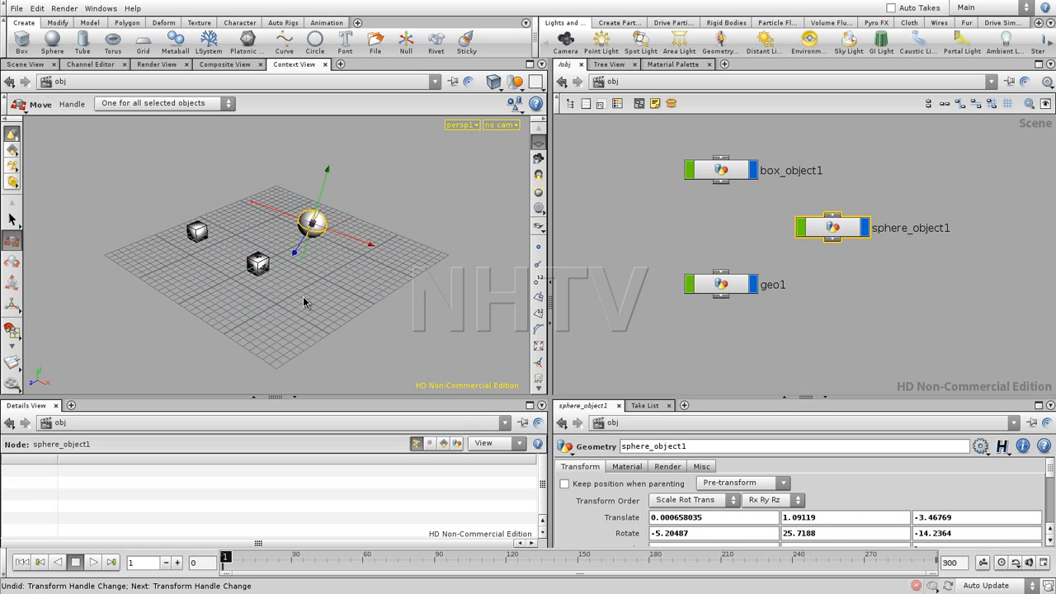
{"action": "left_click_drag", "start_coordinate": [326, 223], "coordinate": [305, 203]}
{"action": "left_click", "coordinate": [310, 221]}
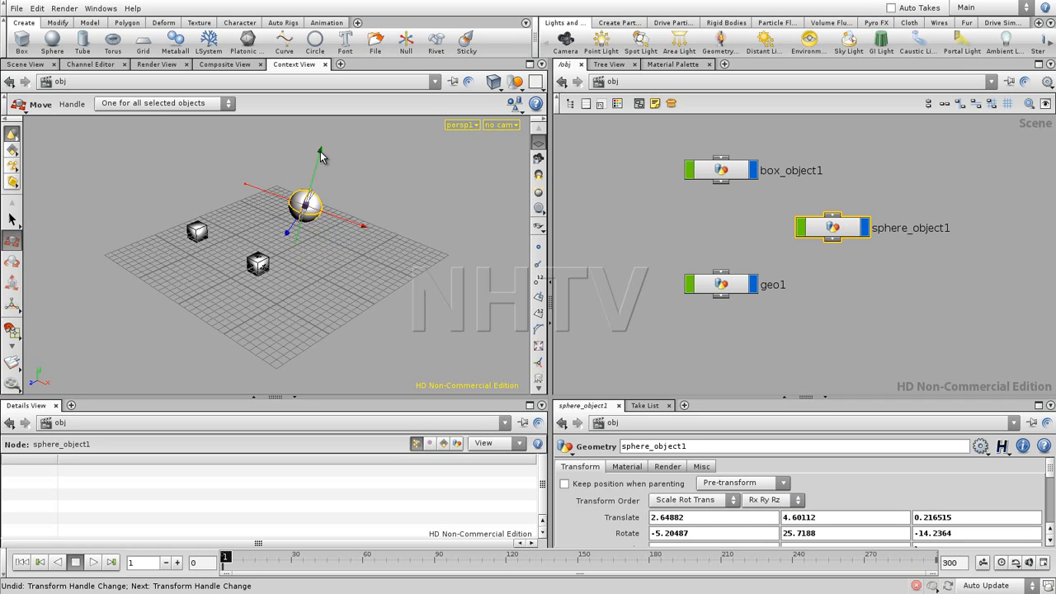
{"action": "mouse_move", "coordinate": [309, 218]}
{"action": "left_mouse_down"}
{"action": "mouse_move", "coordinate": [298, 323]}
{"action": "mouse_move", "coordinate": [275, 272]}
{"action": "mouse_move", "coordinate": [304, 217]}
{"action": "left_mouse_up"}
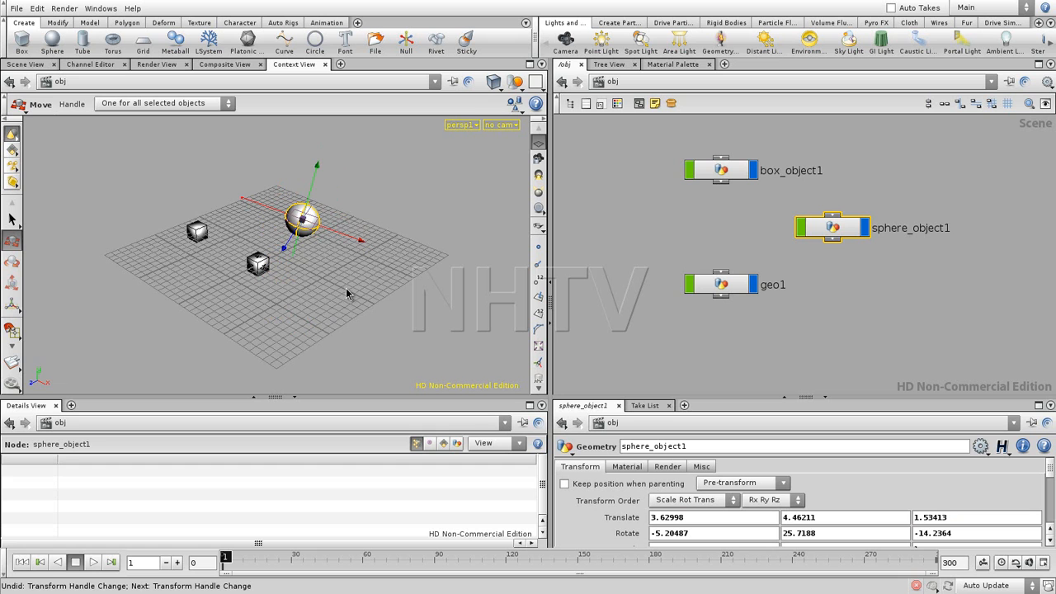
Step: Clear the selection and select box_object1, geo1 and sphere_object1 one after another in the viewport
{"action": "left_click", "coordinate": [372, 306]}
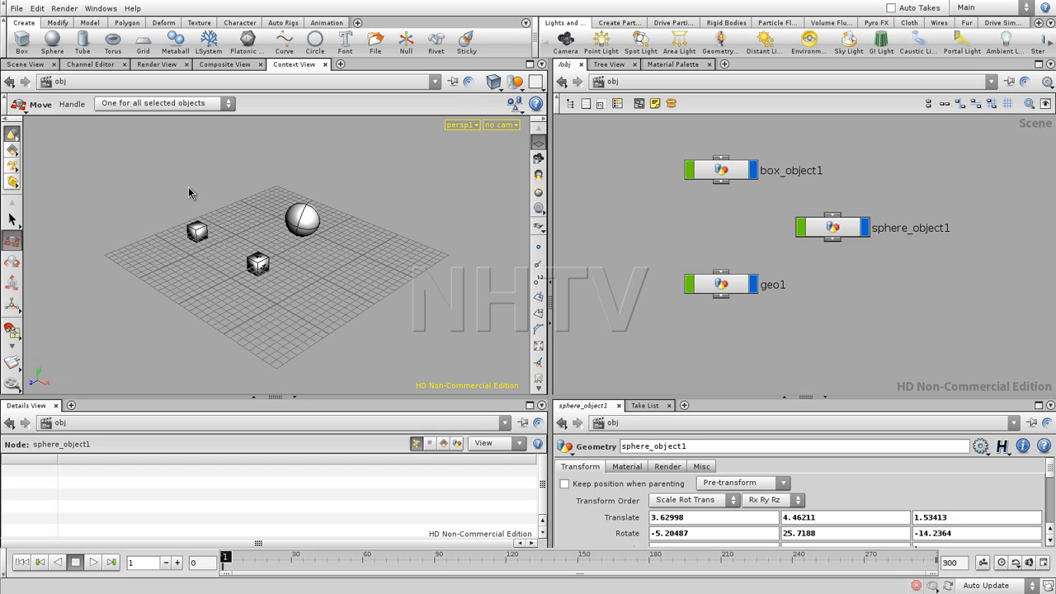
{"action": "left_click", "coordinate": [197, 231]}
{"action": "left_click", "coordinate": [258, 266]}
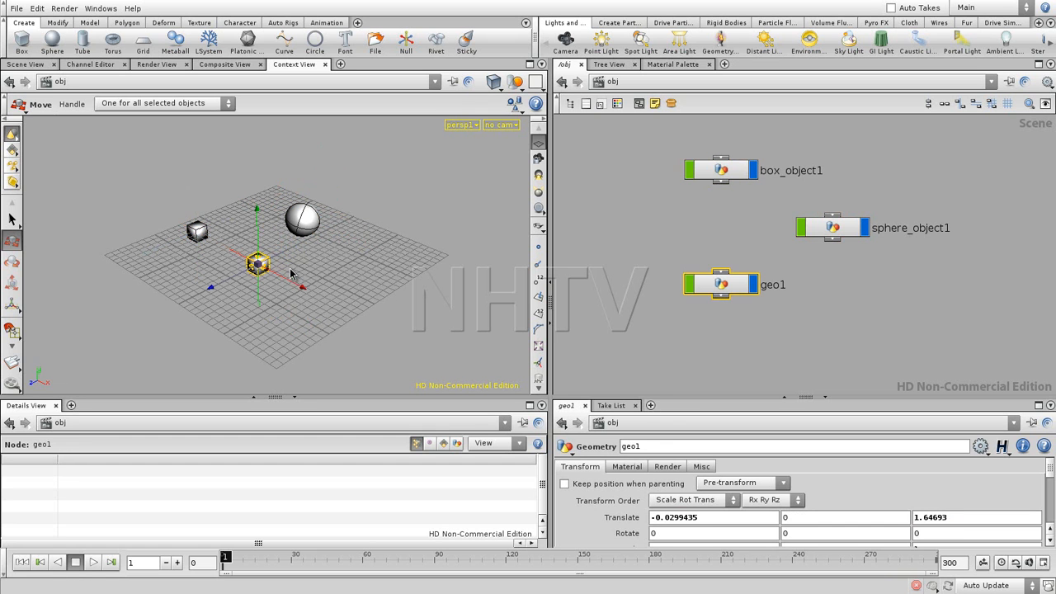
{"action": "left_click", "coordinate": [307, 221]}
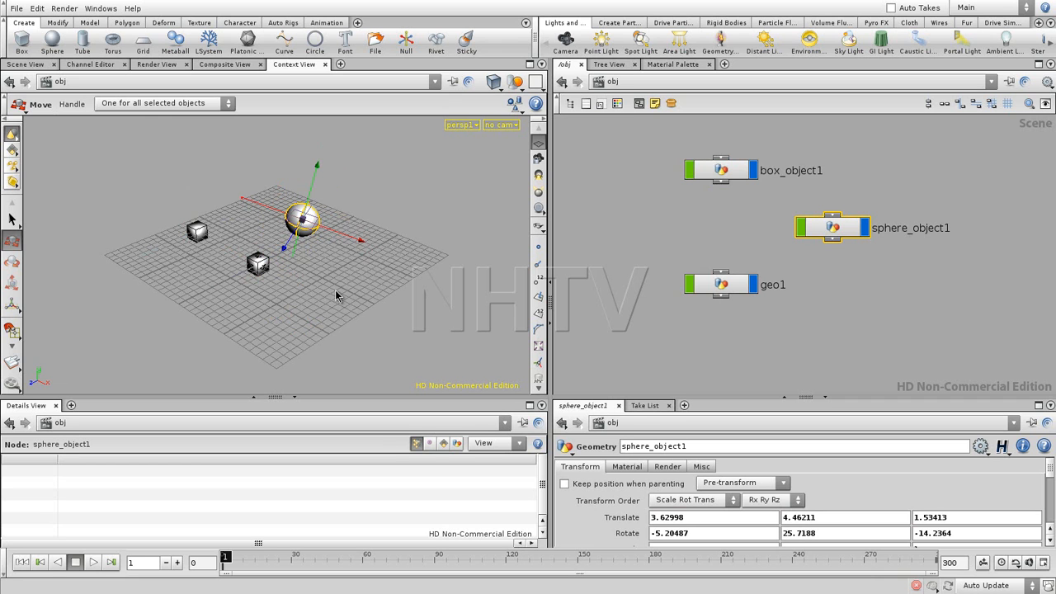
Step: Switch to the View tool, orbit the scene to a low angle, and return to the sphere's full transform handle
{"action": "key", "text": "Escape"}
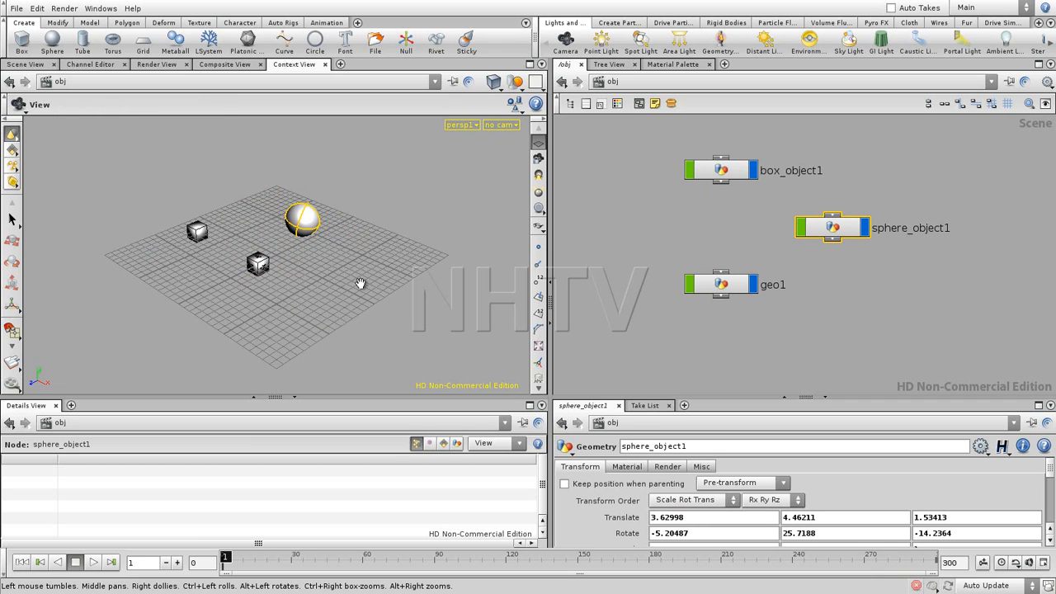
{"action": "left_click_drag", "start_coordinate": [676, 297], "coordinate": [706, 213]}
{"action": "left_click_drag", "start_coordinate": [673, 161], "coordinate": [738, 195]}
{"action": "left_click_drag", "start_coordinate": [807, 206], "coordinate": [835, 249]}
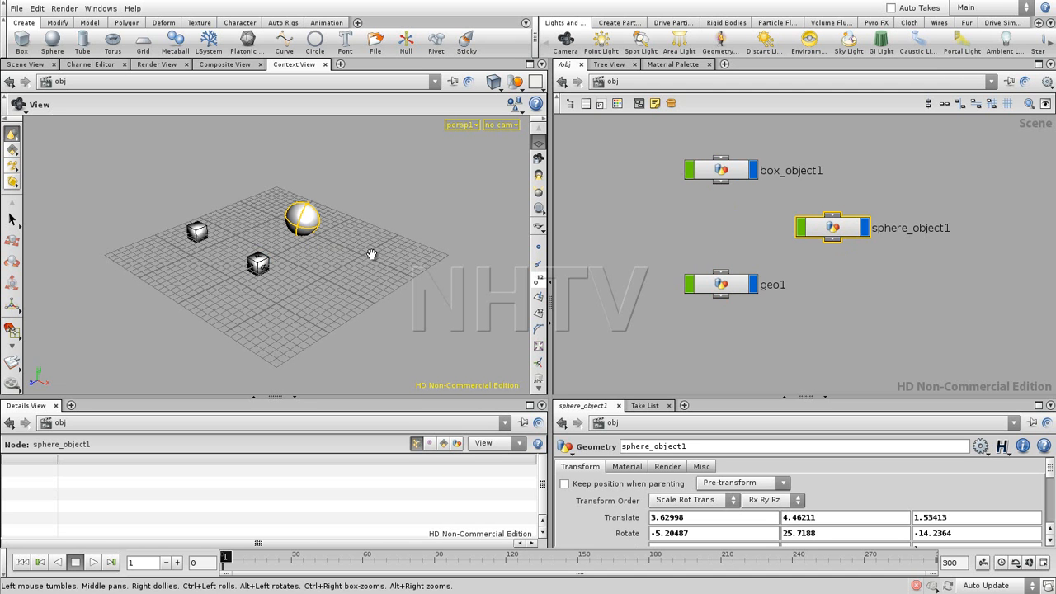
{"action": "mouse_move", "coordinate": [369, 248]}
{"action": "left_mouse_down"}
{"action": "mouse_move", "coordinate": [198, 255]}
{"action": "mouse_move", "coordinate": [358, 253]}
{"action": "left_mouse_up"}
{"action": "left_click_drag", "start_coordinate": [272, 257], "coordinate": [311, 295]}
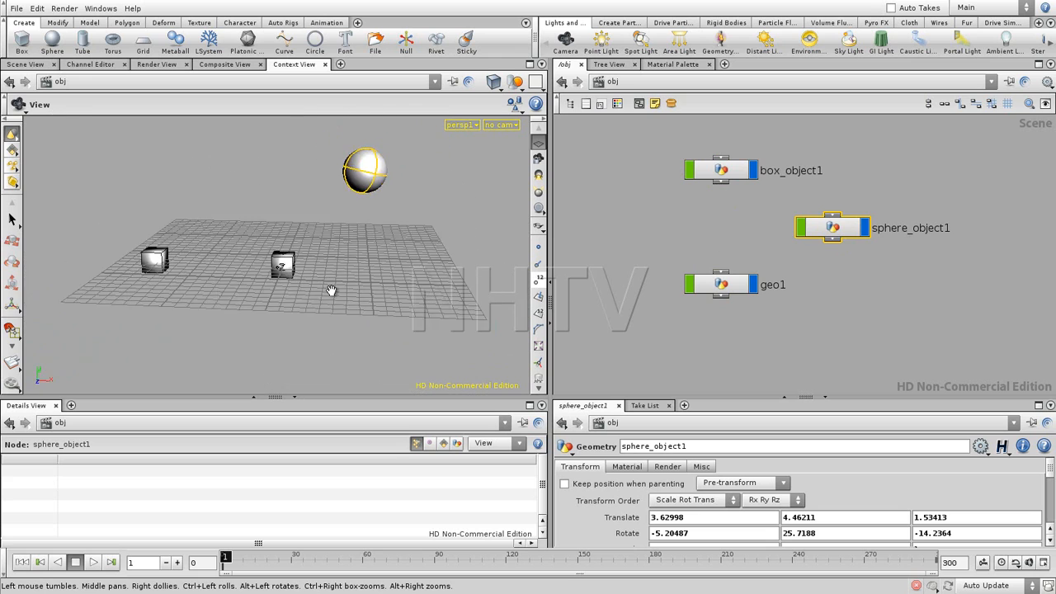
{"action": "key", "text": "Return"}
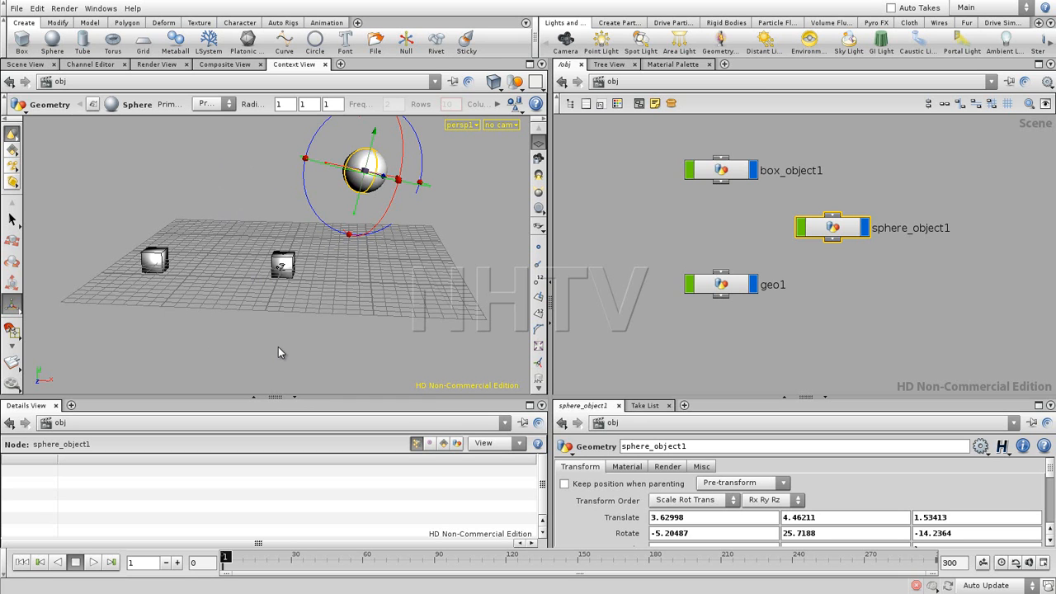
Step: Collapse the details view pane to enlarge the viewport, and orbit around the three objects
{"action": "left_click", "coordinate": [293, 399]}
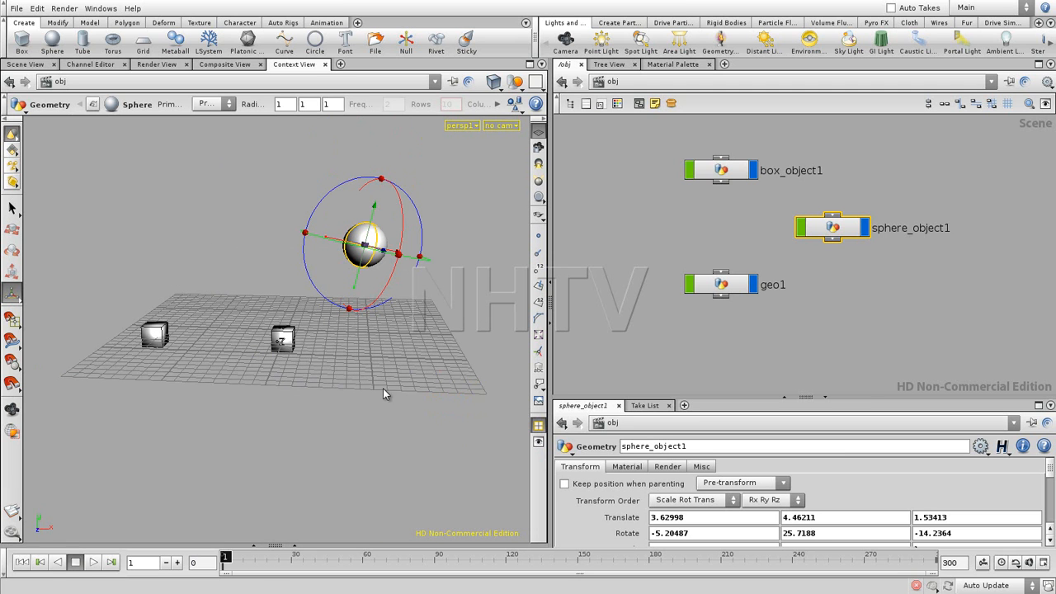
{"action": "left_click_drag", "start_coordinate": [287, 288], "coordinate": [383, 393]}
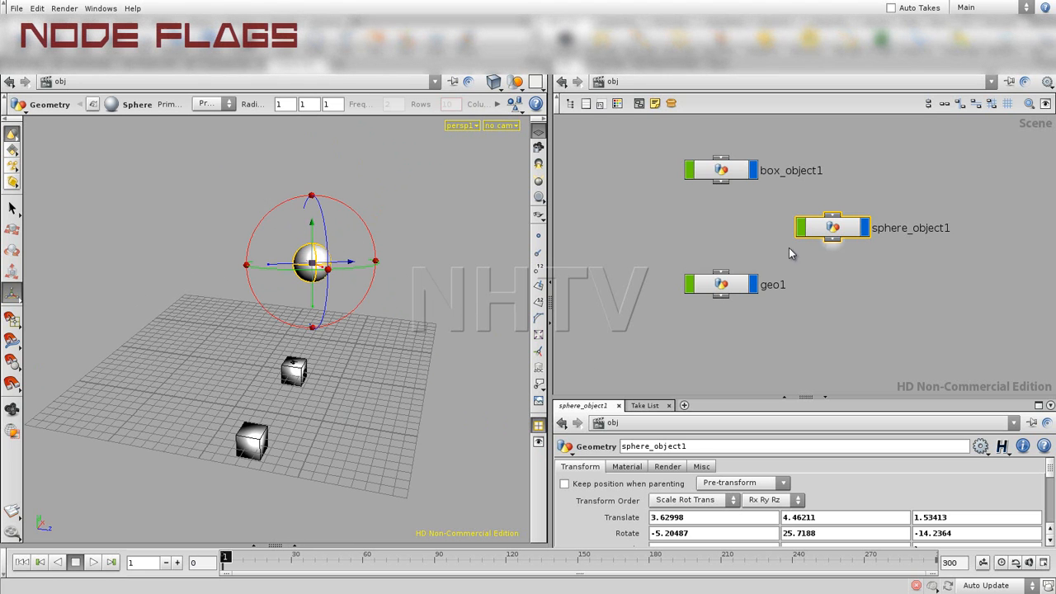
Step: Rearrange the box_object1, sphere_object1 and geo1 nodes in the object network
{"action": "left_click_drag", "start_coordinate": [722, 284], "coordinate": [723, 326]}
{"action": "left_click_drag", "start_coordinate": [825, 241], "coordinate": [758, 258]}
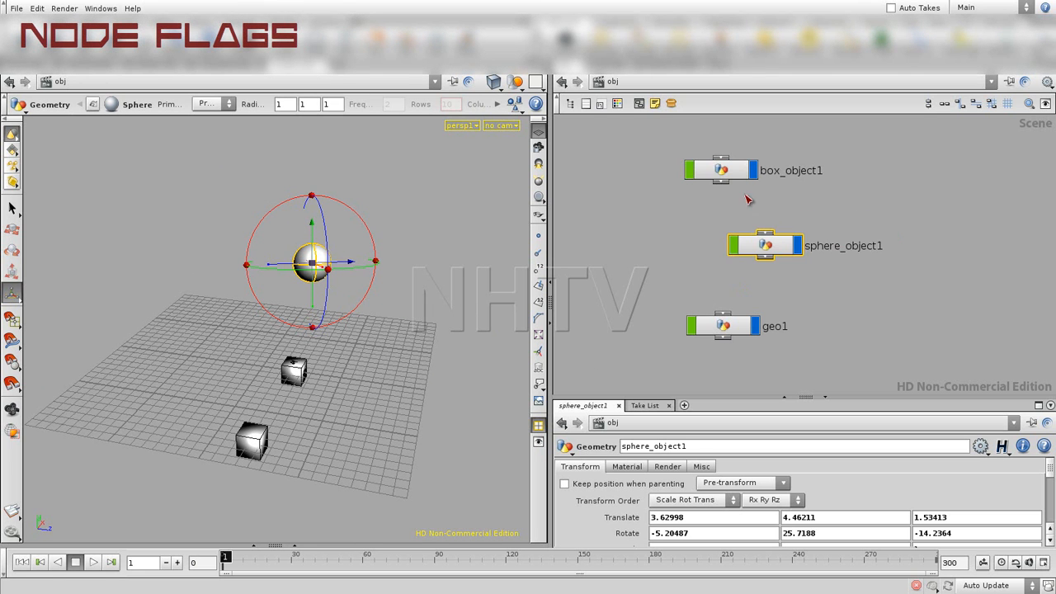
{"action": "left_click_drag", "start_coordinate": [736, 183], "coordinate": [711, 186]}
{"action": "left_click_drag", "start_coordinate": [760, 245], "coordinate": [769, 231]}
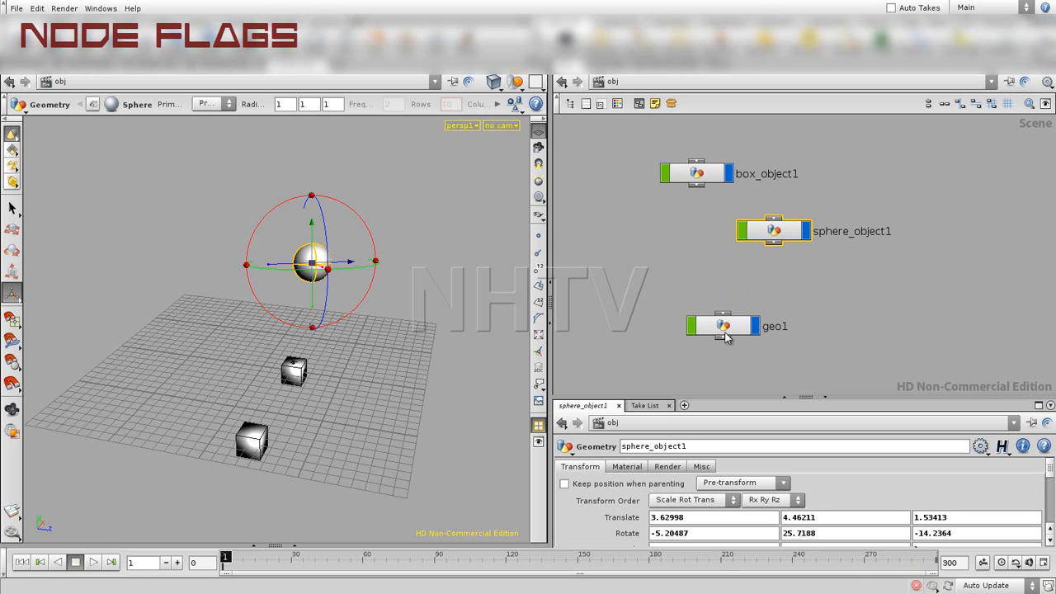
{"action": "left_click_drag", "start_coordinate": [722, 322], "coordinate": [714, 322]}
{"action": "left_click_drag", "start_coordinate": [707, 283], "coordinate": [707, 281]}
Step: Turn off the selectable flag on the geo1 node and try to select its box in the viewport
{"action": "scroll", "coordinate": [738, 247], "scroll_direction": "up", "scroll_amount": 5}
{"action": "right_click_drag", "start_coordinate": [738, 247], "coordinate": [760, 262]}
{"action": "middle_click_drag", "start_coordinate": [761, 264], "coordinate": [692, 241]}
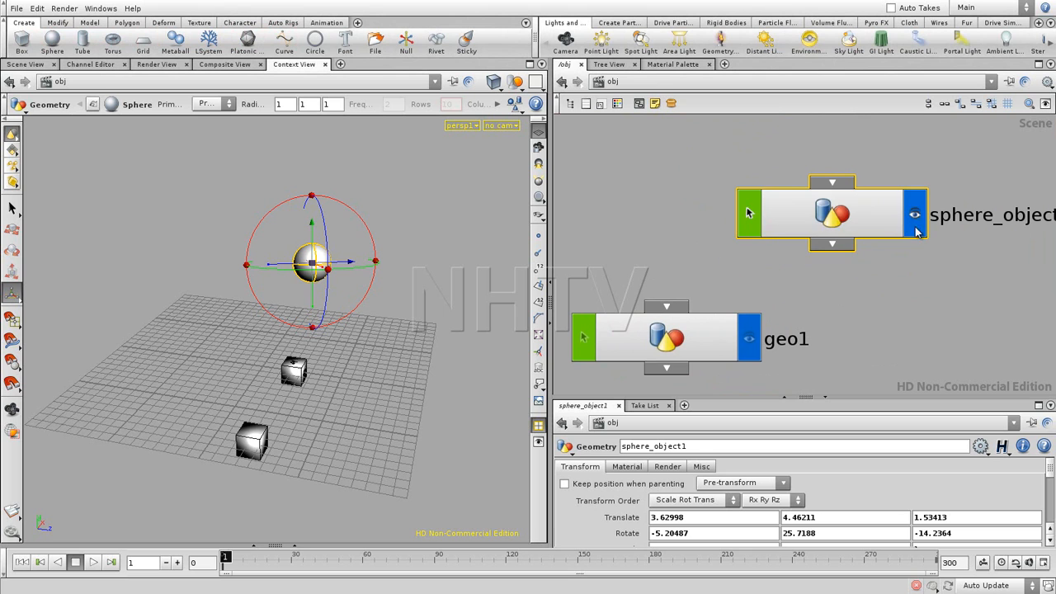
{"action": "left_click", "coordinate": [584, 338]}
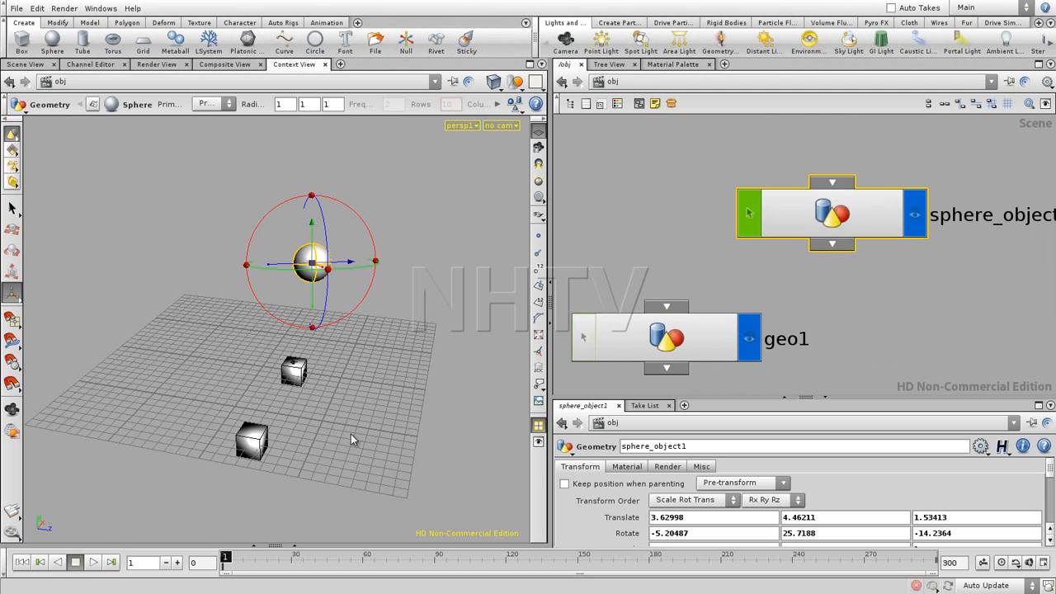
{"action": "left_click", "coordinate": [294, 371]}
{"action": "left_click", "coordinate": [293, 373]}
{"action": "left_click_drag", "start_coordinate": [279, 353], "coordinate": [329, 401]}
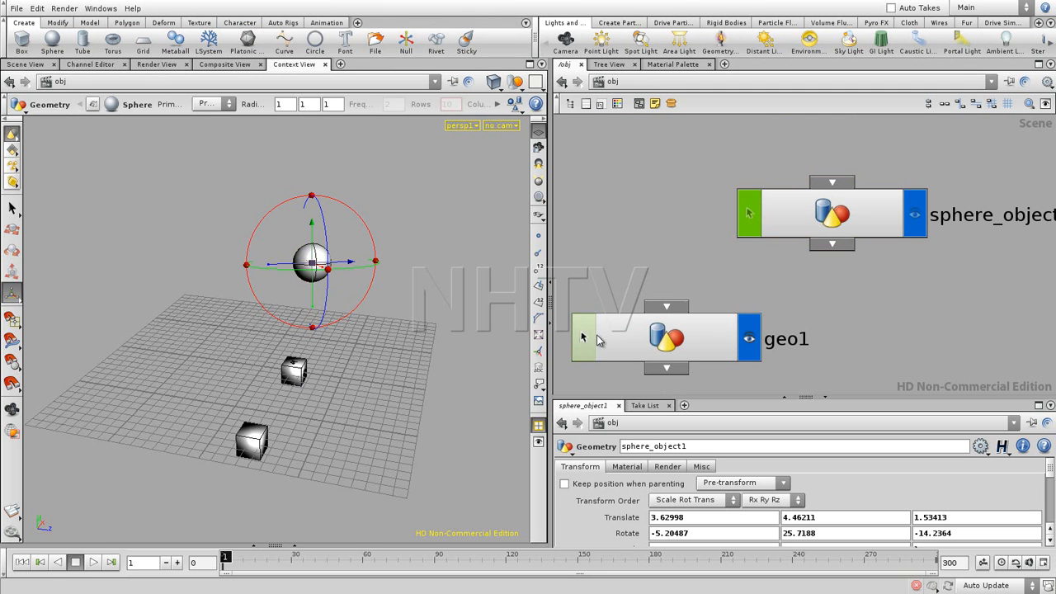
Step: Try to box-select the front cube in the viewport, and box-select the sphere for comparison
{"action": "left_click", "coordinate": [257, 428]}
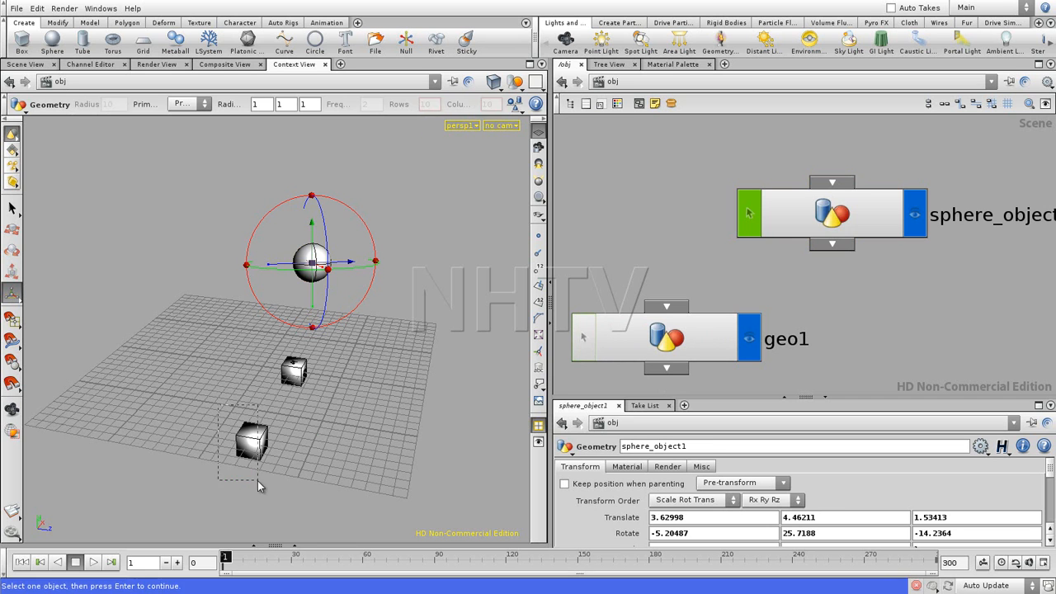
{"action": "left_click_drag", "start_coordinate": [283, 245], "coordinate": [336, 289]}
{"action": "left_click_drag", "start_coordinate": [210, 401], "coordinate": [273, 480]}
{"action": "left_click_drag", "start_coordinate": [287, 248], "coordinate": [339, 291]}
{"action": "left_click_drag", "start_coordinate": [227, 404], "coordinate": [274, 472]}
{"action": "left_click_drag", "start_coordinate": [302, 256], "coordinate": [365, 285]}
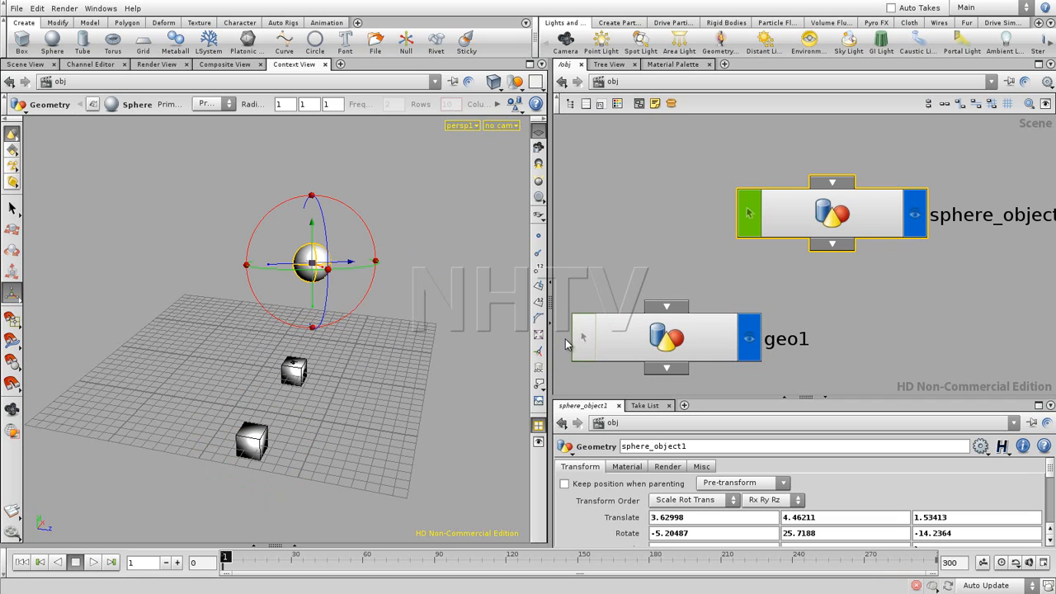
Step: Make geo1 selectable again, and hide box_object1 and geo1 with their display flags
{"action": "key", "text": "h"}
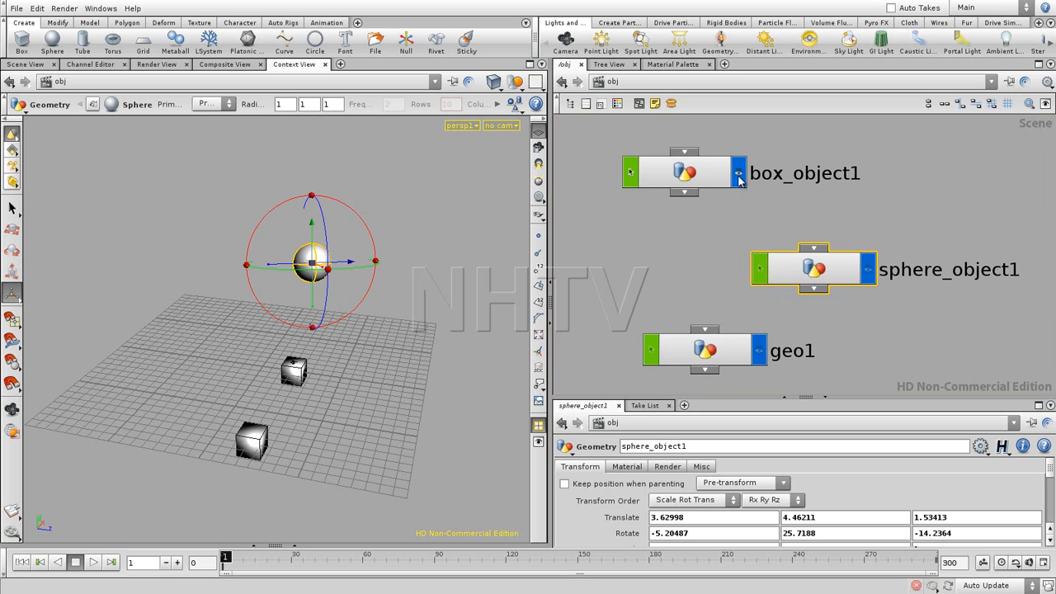
{"action": "left_click", "coordinate": [738, 175]}
{"action": "left_click", "coordinate": [758, 350]}
{"action": "left_click", "coordinate": [639, 313]}
{"action": "left_click_drag", "start_coordinate": [697, 347], "coordinate": [683, 272]}
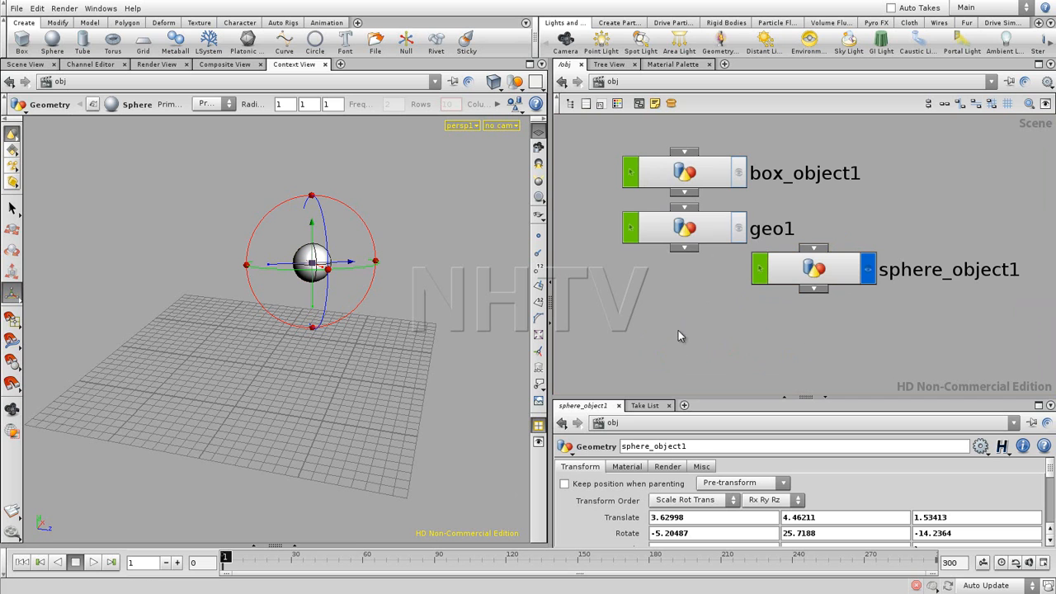
{"action": "left_click_drag", "start_coordinate": [796, 285], "coordinate": [824, 306]}
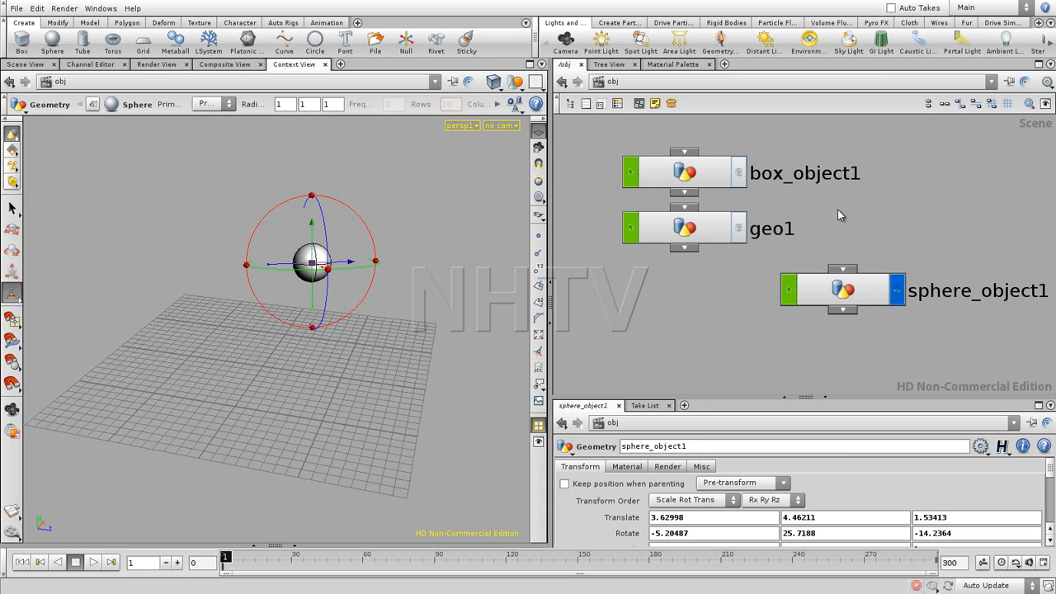
Step: Turn the display of box_object1 and geo1 back on, and spread out the three nodes in the network
{"action": "left_click", "coordinate": [739, 173]}
{"action": "left_click", "coordinate": [738, 228]}
{"action": "left_click_drag", "start_coordinate": [726, 268], "coordinate": [670, 329]}
{"action": "left_click_drag", "start_coordinate": [843, 297], "coordinate": [788, 251]}
{"action": "left_click_drag", "start_coordinate": [660, 320], "coordinate": [695, 376]}
{"action": "left_click_drag", "start_coordinate": [790, 250], "coordinate": [701, 254]}
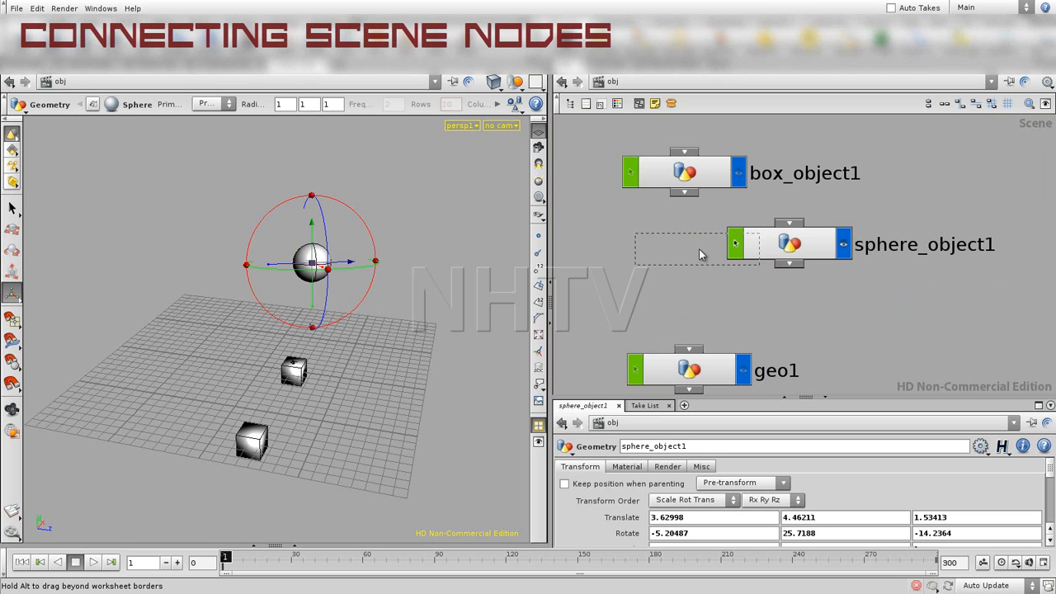
{"action": "left_click_drag", "start_coordinate": [835, 301], "coordinate": [834, 300]}
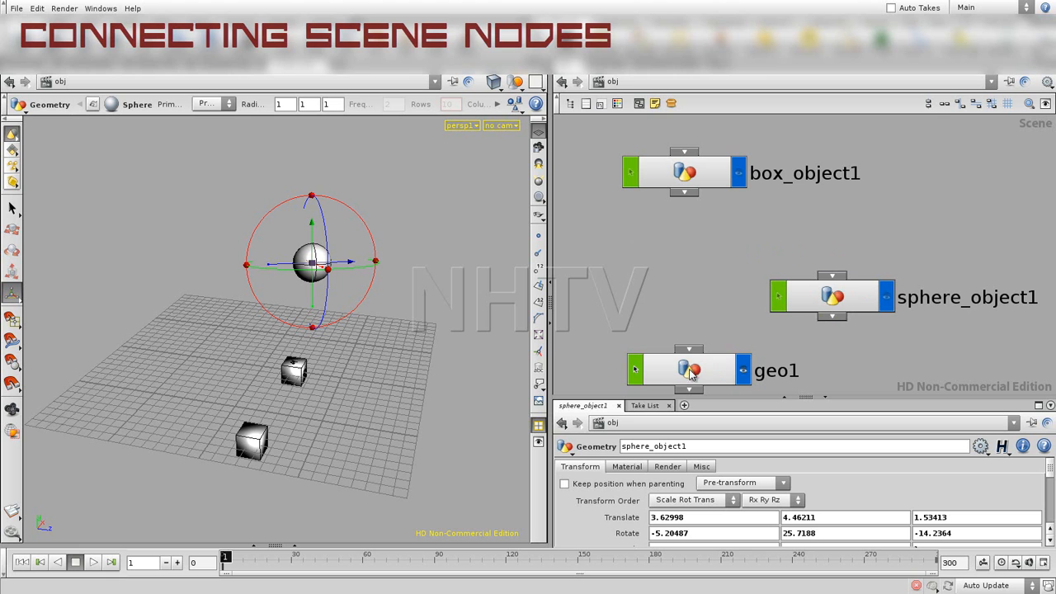
{"action": "left_click_drag", "start_coordinate": [691, 372], "coordinate": [683, 340]}
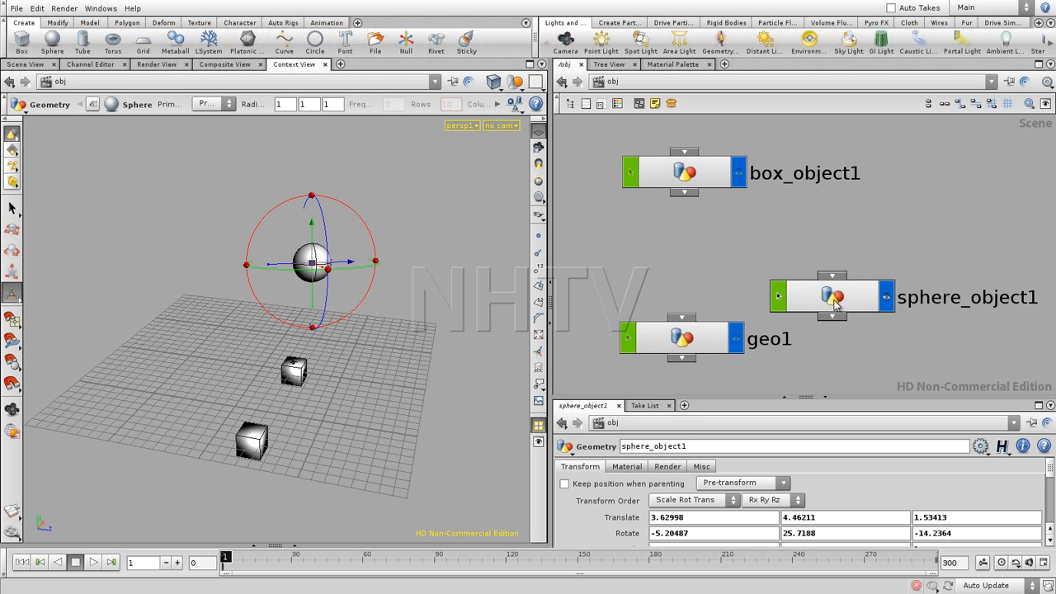
{"action": "left_click_drag", "start_coordinate": [715, 190], "coordinate": [770, 188]}
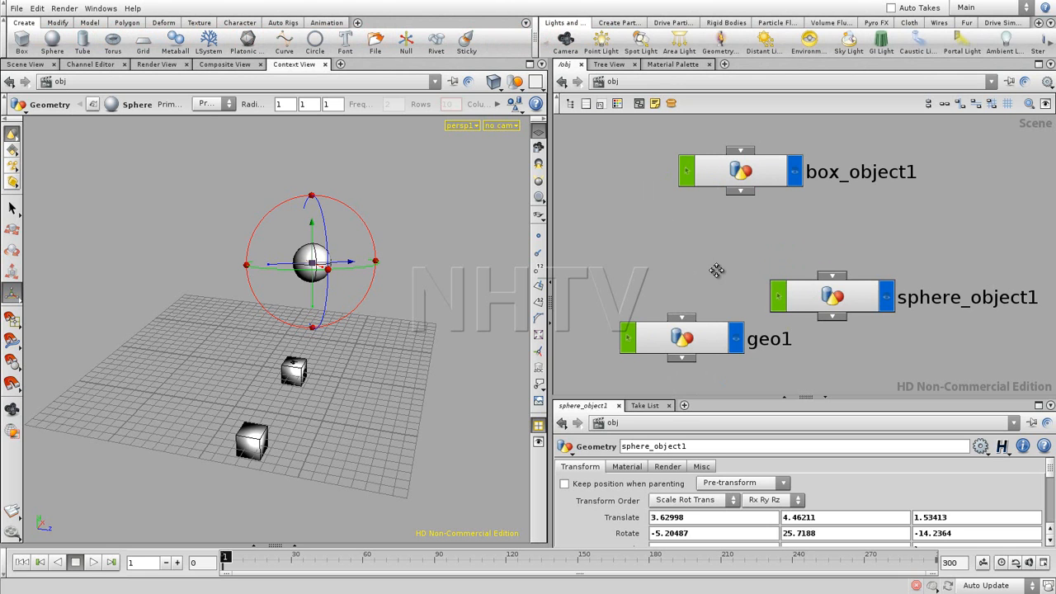
Step: Place the sphere_object1 node above geo1 and box_object1 in the network
{"action": "scroll", "coordinate": [717, 276], "scroll_direction": "down", "scroll_amount": 5}
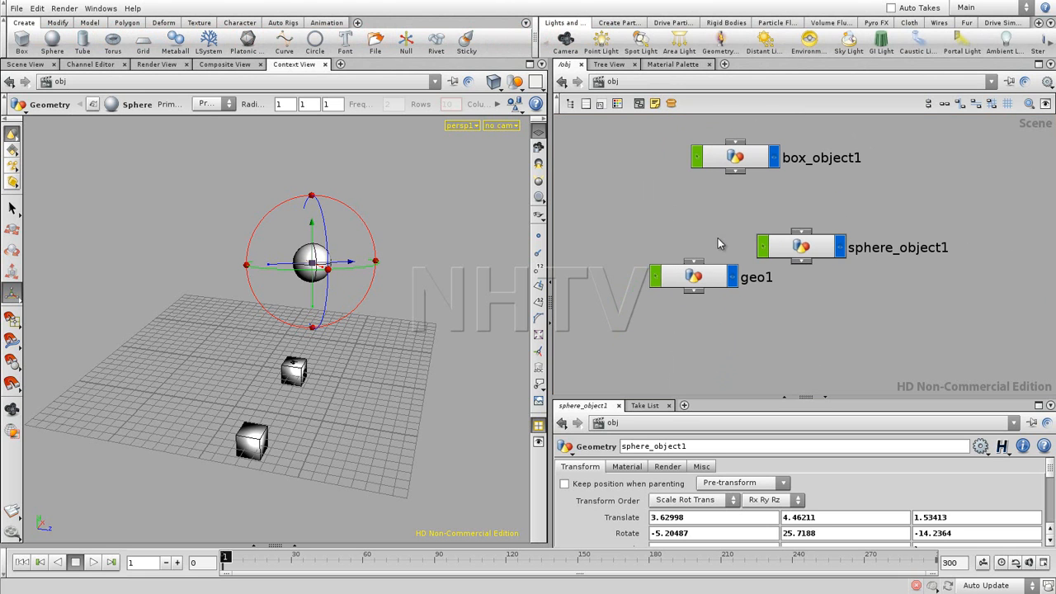
{"action": "left_click_drag", "start_coordinate": [817, 252], "coordinate": [861, 255]}
{"action": "left_click_drag", "start_coordinate": [745, 157], "coordinate": [860, 298]}
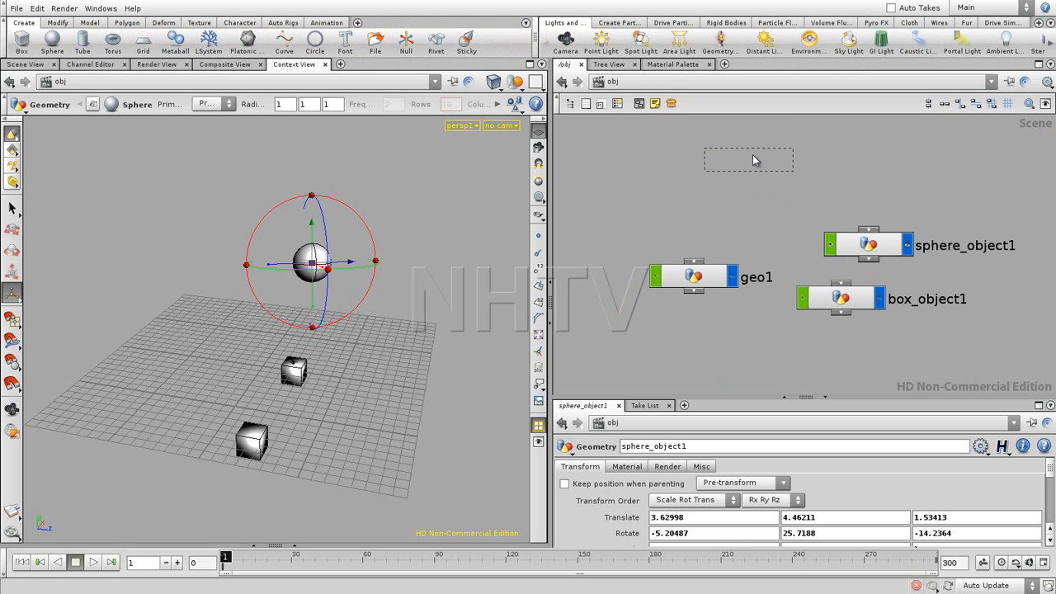
{"action": "left_click_drag", "start_coordinate": [752, 163], "coordinate": [752, 163]}
{"action": "left_click_drag", "start_coordinate": [837, 300], "coordinate": [810, 253]}
{"action": "left_click_drag", "start_coordinate": [695, 281], "coordinate": [691, 266]}
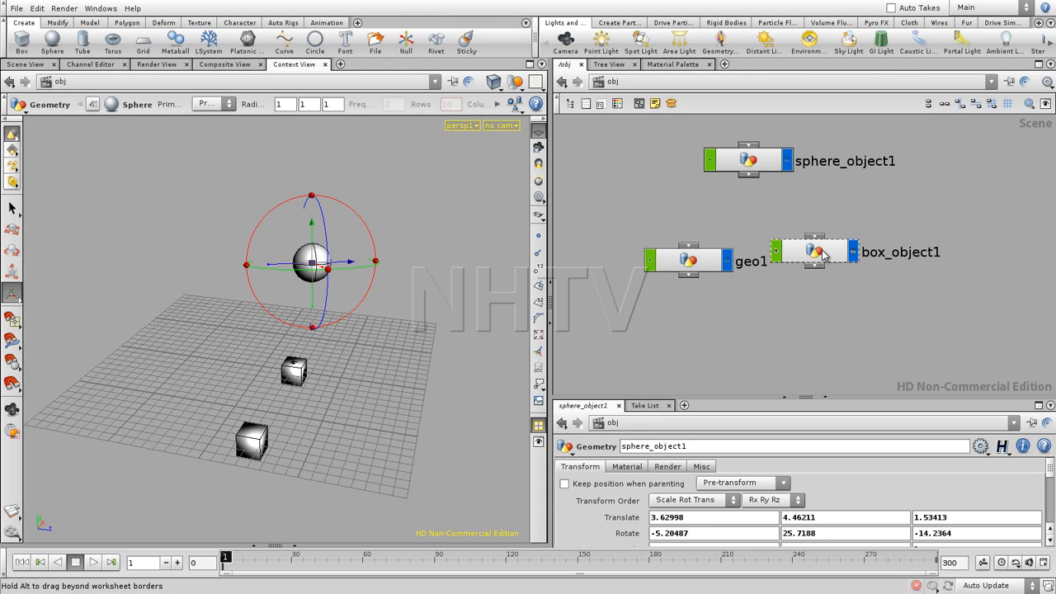
Step: Enable Keep position when parenting on box_object1, geo1 and sphere_object1
{"action": "left_click", "coordinate": [822, 256]}
{"action": "left_click", "coordinate": [566, 484]}
{"action": "left_click", "coordinate": [690, 266]}
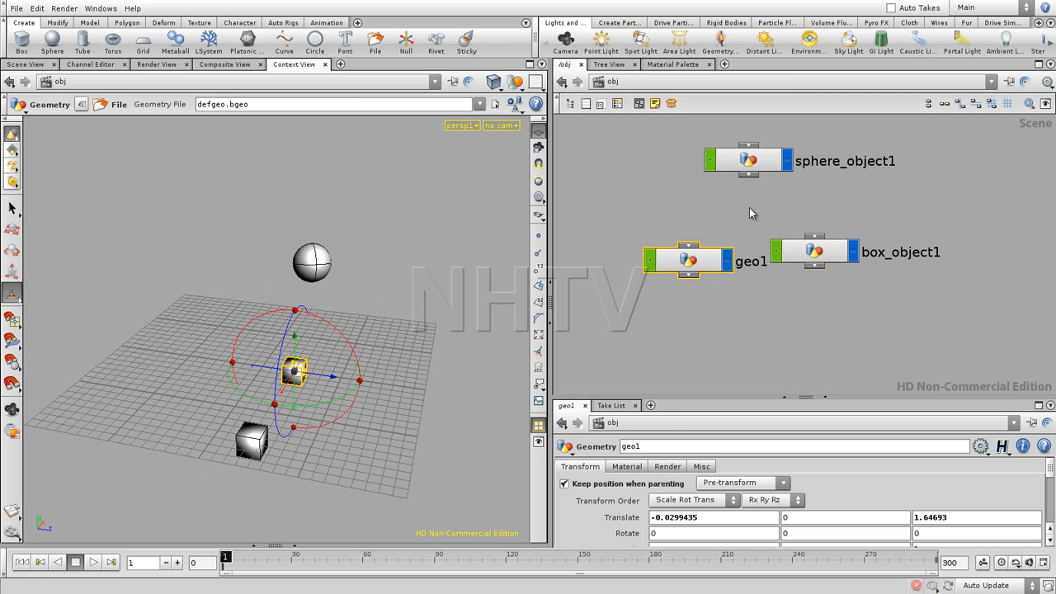
{"action": "left_click", "coordinate": [747, 165]}
{"action": "left_click", "coordinate": [565, 484]}
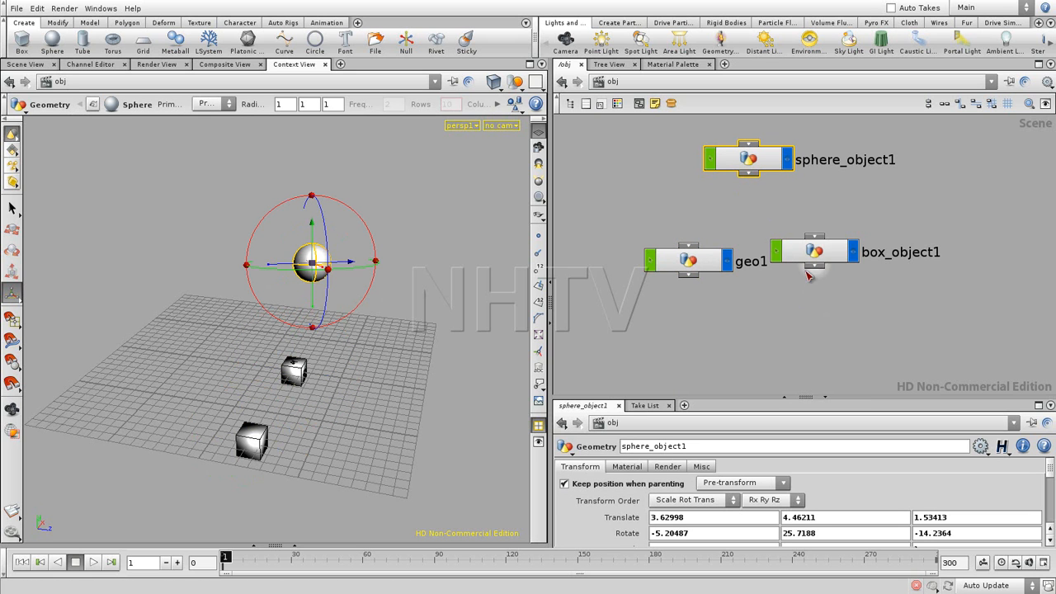
Step: Parent box_object1 and geo1 to sphere_object1 by wiring its output to both of their inputs
{"action": "left_click", "coordinate": [804, 203]}
{"action": "left_click_drag", "start_coordinate": [748, 174], "coordinate": [810, 238]}
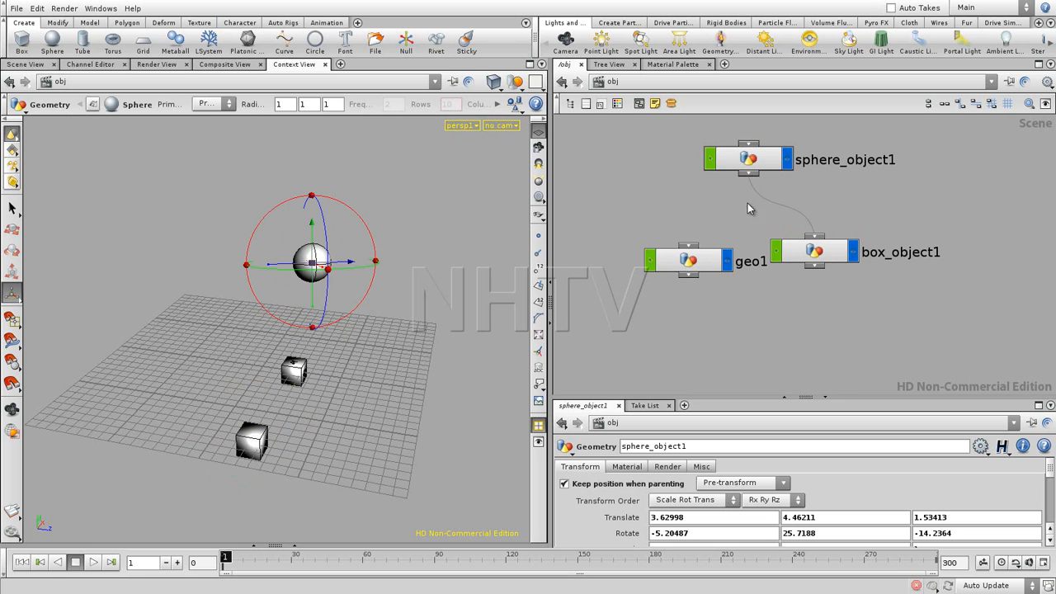
{"action": "left_click", "coordinate": [702, 242]}
Step: Move the sphere with its parented cubes to about 14.67, 1.09, -2.84, undoing any extra move
{"action": "mouse_move", "coordinate": [316, 264]}
{"action": "left_mouse_down"}
{"action": "mouse_move", "coordinate": [301, 253]}
{"action": "mouse_move", "coordinate": [219, 283]}
{"action": "mouse_move", "coordinate": [359, 354]}
{"action": "mouse_move", "coordinate": [231, 266]}
{"action": "mouse_move", "coordinate": [309, 314]}
{"action": "mouse_move", "coordinate": [334, 262]}
{"action": "left_mouse_up"}
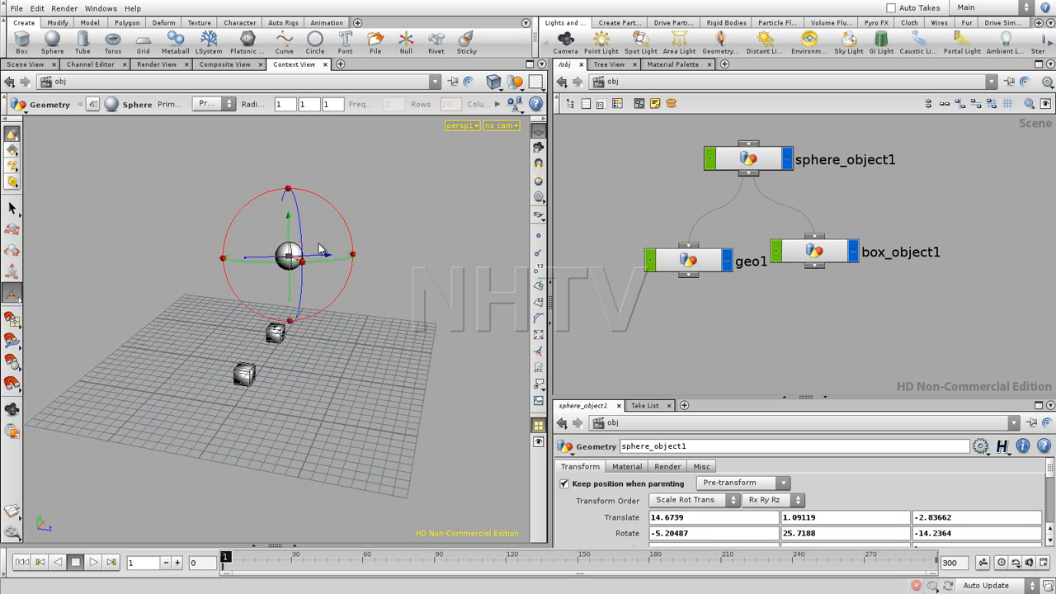
{"action": "left_click_drag", "start_coordinate": [319, 200], "coordinate": [349, 247]}
{"action": "key", "text": "ctrl+z"}
Step: Place box_object1 below geo1 in the network and reparent it from sphere_object1 to geo1
{"action": "left_click_drag", "start_coordinate": [724, 270], "coordinate": [703, 261]}
{"action": "left_click_drag", "start_coordinate": [814, 263], "coordinate": [815, 346]}
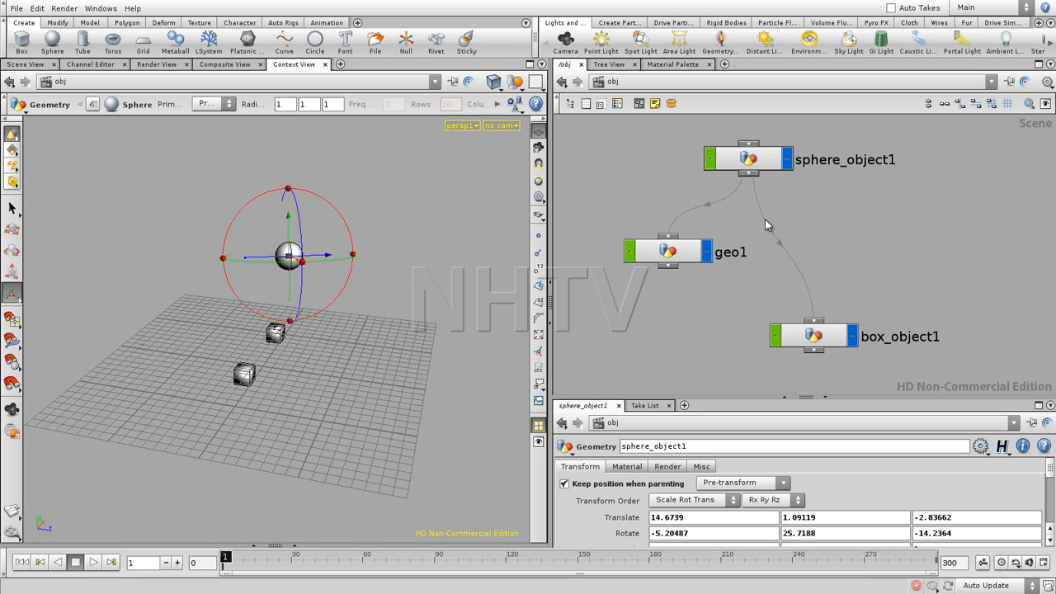
{"action": "left_click_drag", "start_coordinate": [762, 198], "coordinate": [675, 262]}
Step: Move geo1 with its child cube in the viewport, and move the parent sphere to shift the whole hierarchy
{"action": "left_click", "coordinate": [692, 255]}
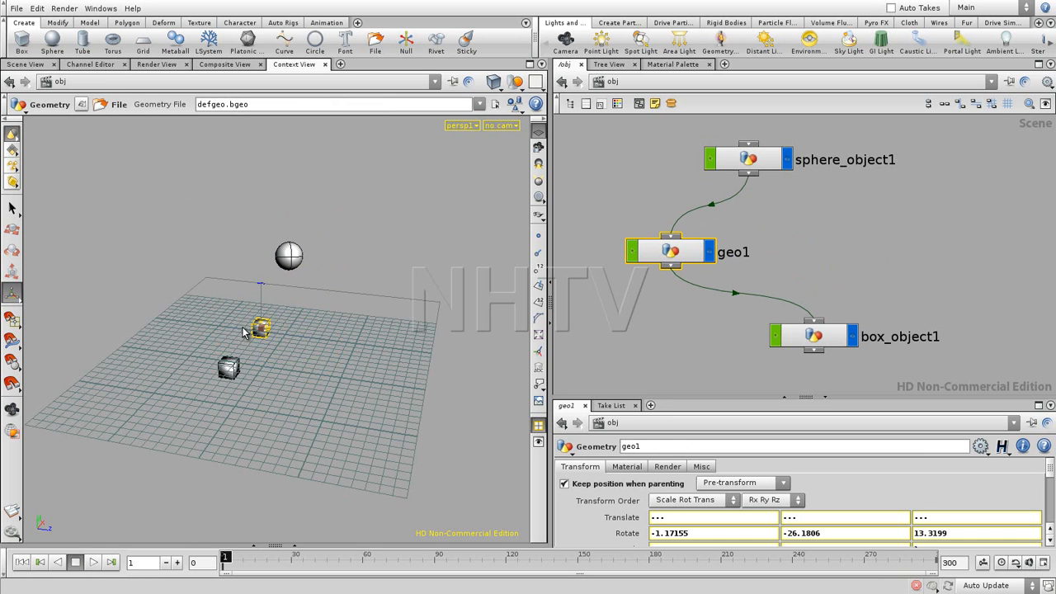
{"action": "left_click_drag", "start_coordinate": [220, 340], "coordinate": [213, 339]}
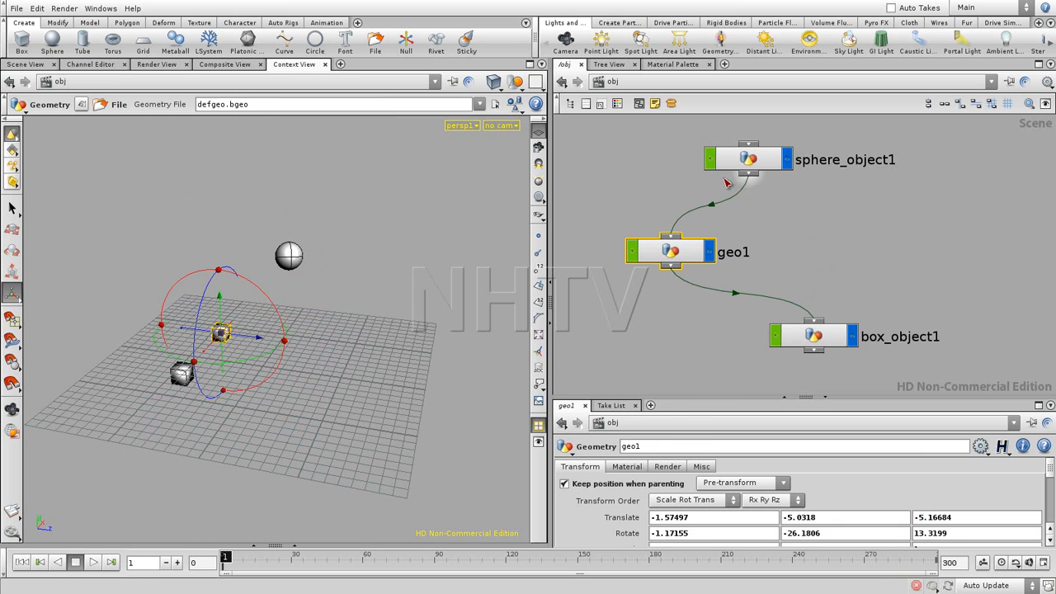
{"action": "left_click", "coordinate": [747, 161]}
{"action": "left_click_drag", "start_coordinate": [303, 256], "coordinate": [335, 282]}
Step: Rotate geo1 so its child cube swings around it, and move the parent sphere slightly
{"action": "left_click", "coordinate": [649, 260]}
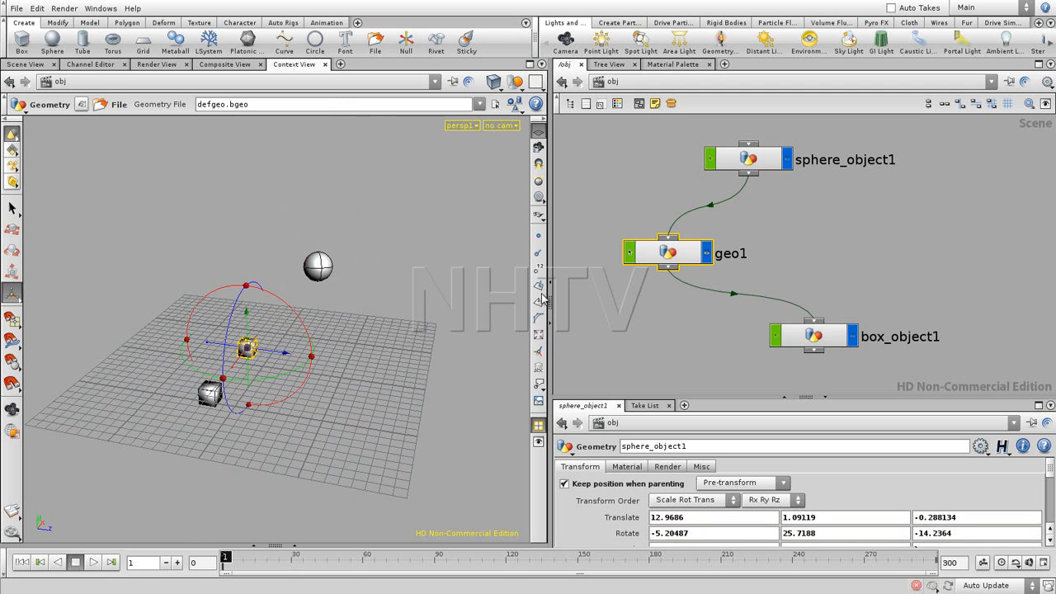
{"action": "left_click_drag", "start_coordinate": [233, 361], "coordinate": [322, 283]}
{"action": "left_click", "coordinate": [750, 162]}
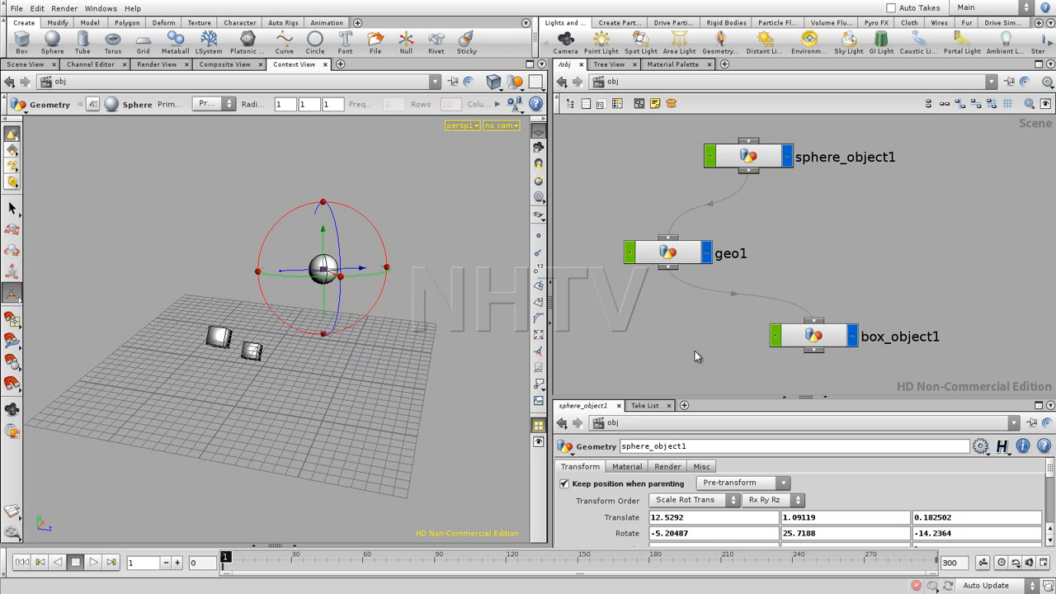
Step: Disconnect geo1 and box_object1 from their parents, and rewire the chain from sphere_object1 through geo1 to box_object1
{"action": "left_click", "coordinate": [672, 239]}
{"action": "left_click", "coordinate": [813, 320]}
{"action": "left_click", "coordinate": [748, 170]}
{"action": "left_click", "coordinate": [668, 237]}
{"action": "left_click", "coordinate": [668, 267]}
{"action": "left_click", "coordinate": [813, 323]}
Step: Shake geo1 out of the node chain and disconnect box_object1 from sphere_object1
{"action": "left_click", "coordinate": [668, 258]}
{"action": "left_click_drag", "start_coordinate": [668, 257], "coordinate": [697, 270]}
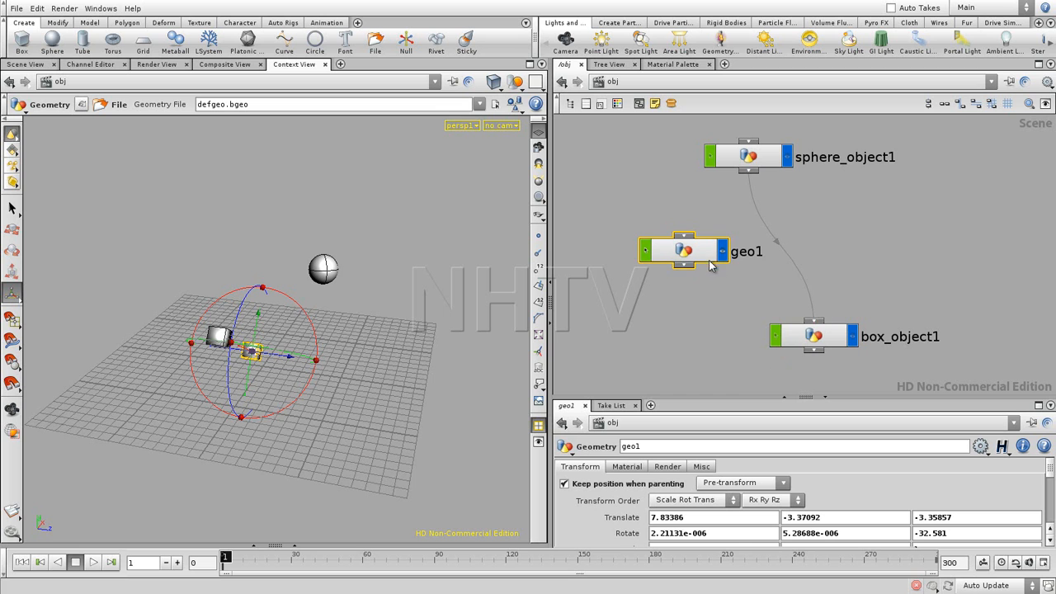
{"action": "left_click_drag", "start_coordinate": [701, 255], "coordinate": [660, 258]}
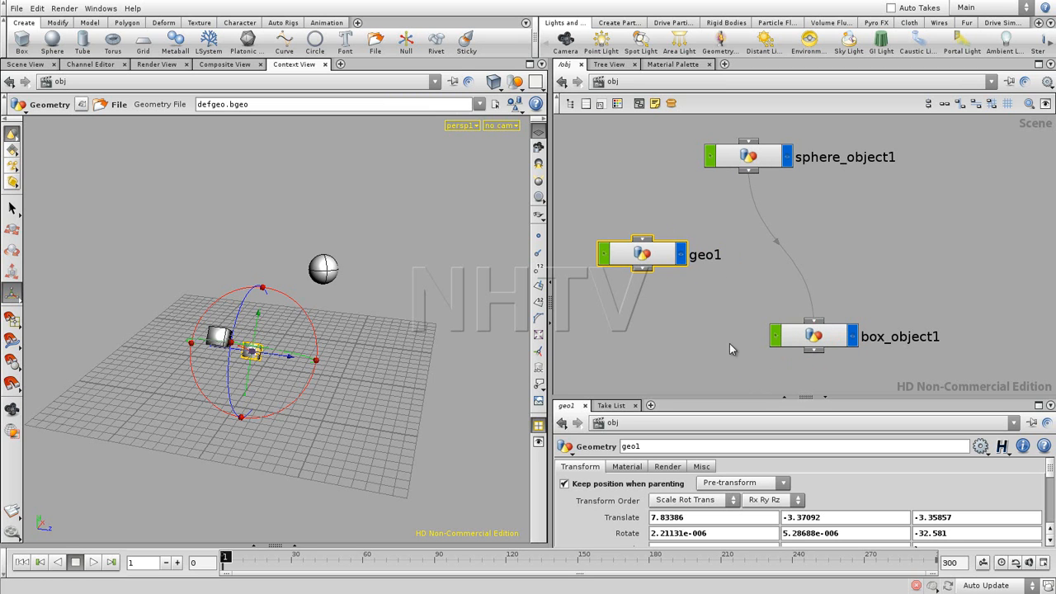
{"action": "left_click_drag", "start_coordinate": [814, 321], "coordinate": [829, 244]}
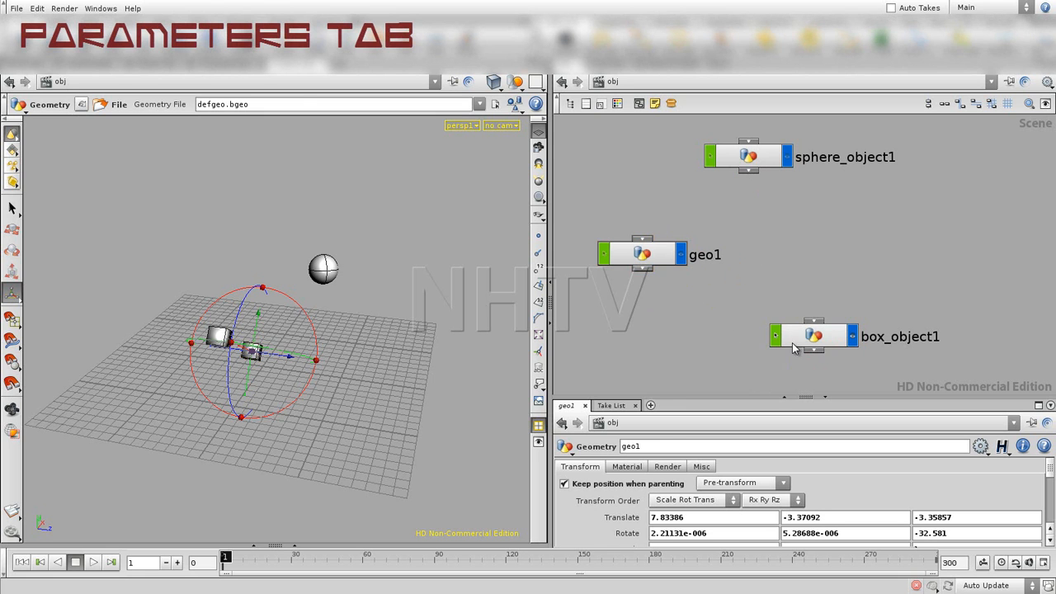
Step: Disable Keep position when parenting on box_object1, geo1 and sphere_object1 one by one
{"action": "left_click", "coordinate": [815, 337]}
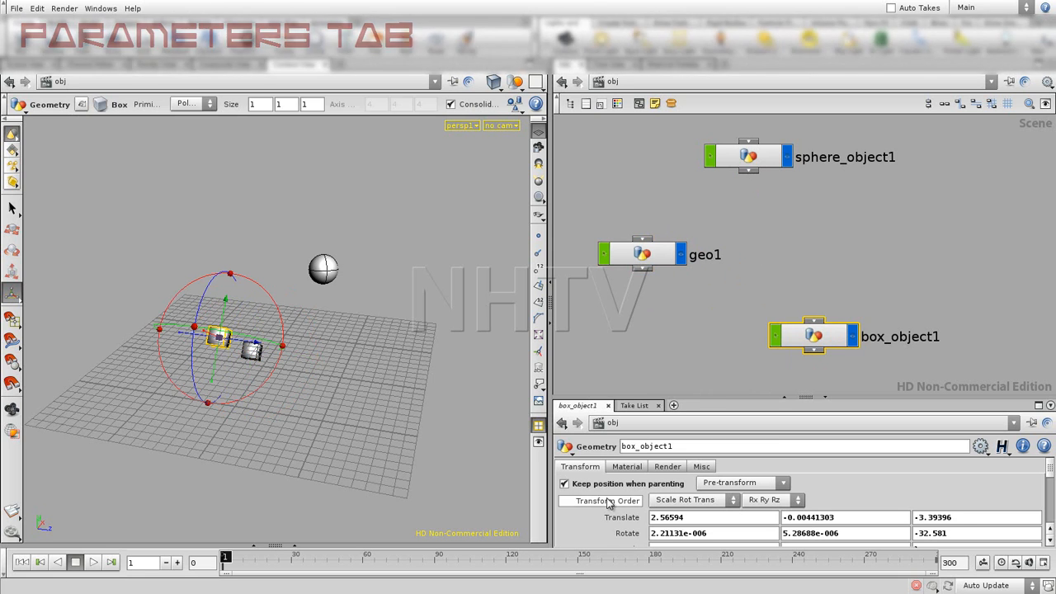
{"action": "left_click", "coordinate": [564, 484]}
{"action": "left_click", "coordinate": [659, 257]}
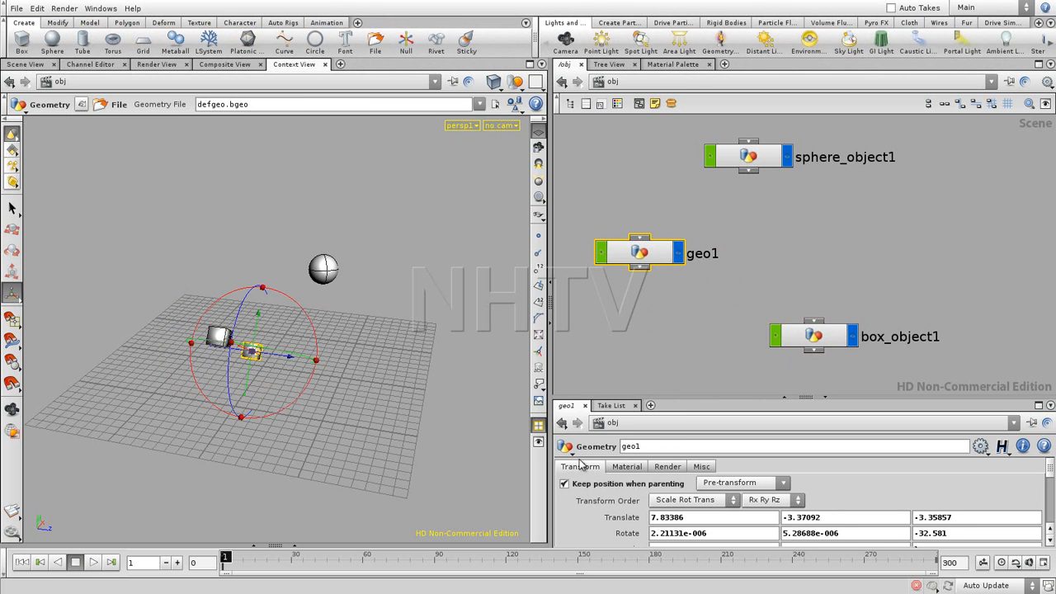
{"action": "left_click", "coordinate": [747, 163]}
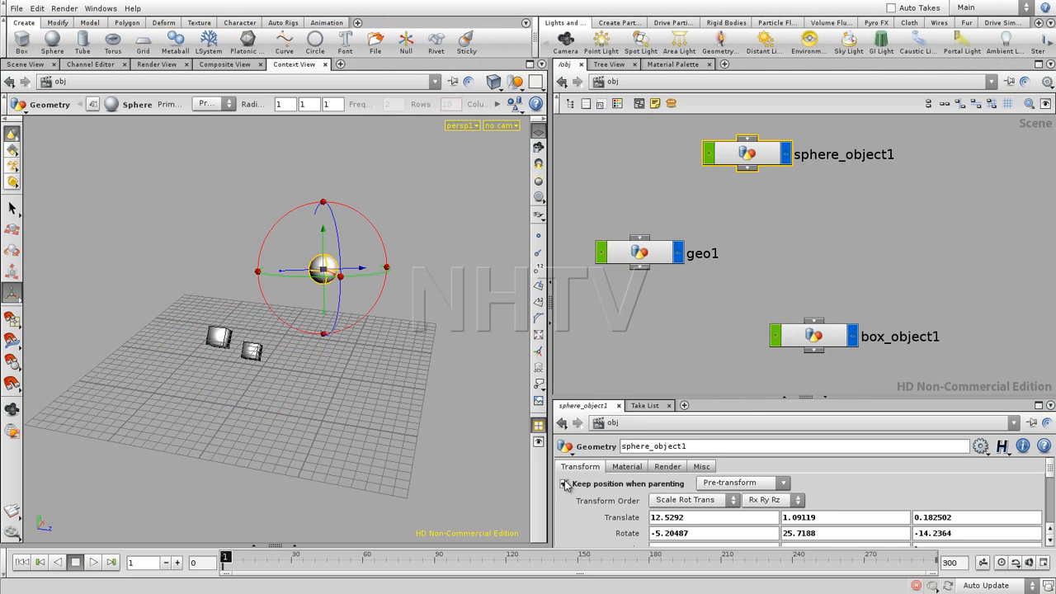
Step: Stack sphere_object1, geo1 and box_object1 in a rough column, and enlarge the parameters pane
{"action": "left_click_drag", "start_coordinate": [800, 333], "coordinate": [801, 253]}
{"action": "left_click_drag", "start_coordinate": [683, 221], "coordinate": [696, 218]}
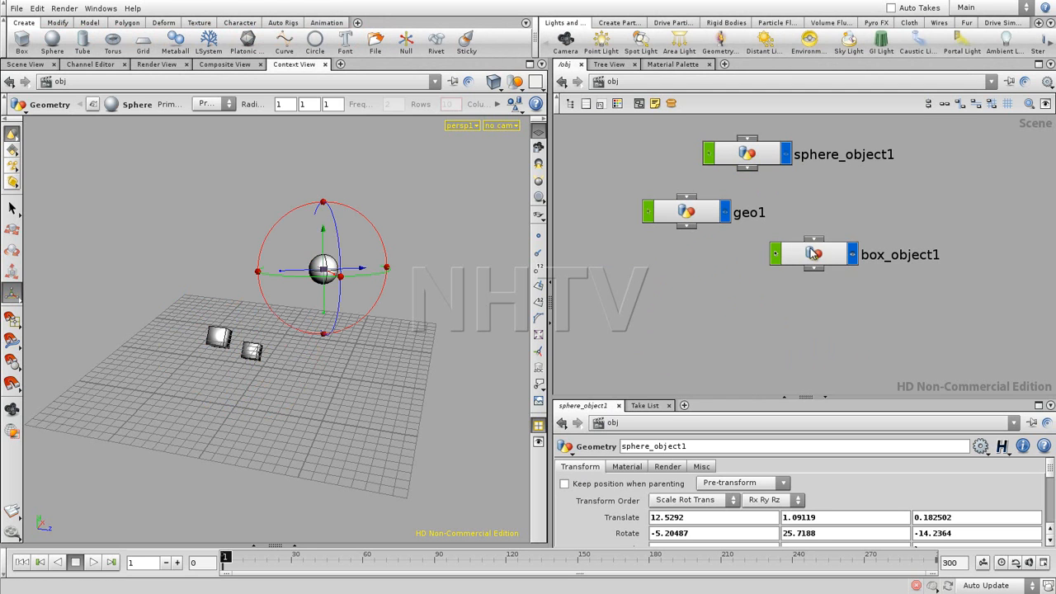
{"action": "left_click_drag", "start_coordinate": [790, 255], "coordinate": [759, 255]}
{"action": "left_click_drag", "start_coordinate": [729, 398], "coordinate": [726, 367]}
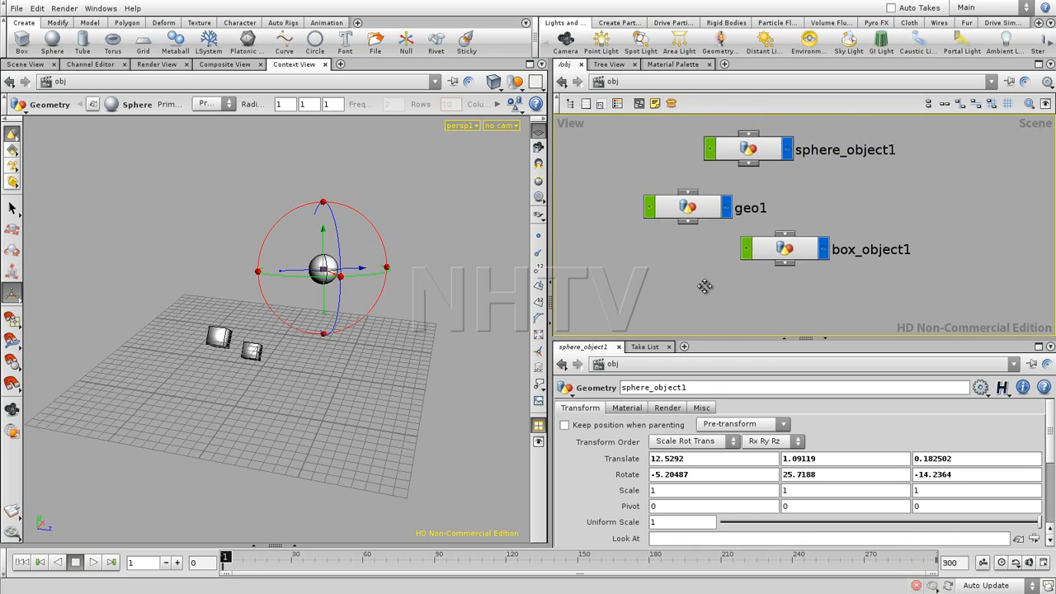
{"action": "left_click_drag", "start_coordinate": [697, 212], "coordinate": [727, 205]}
{"action": "left_click_drag", "start_coordinate": [788, 250], "coordinate": [696, 254]}
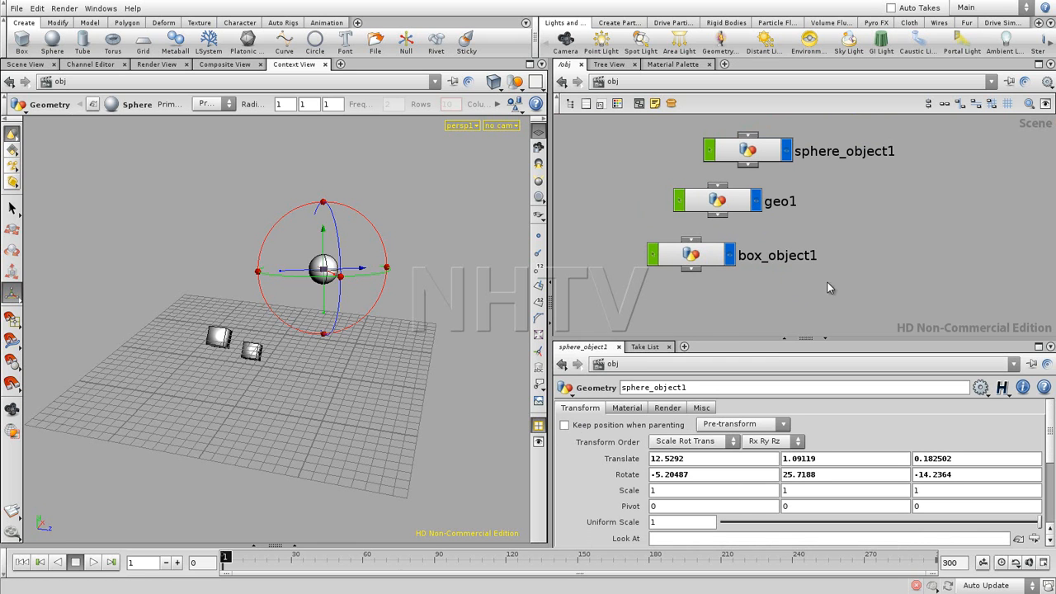
Step: Select all three object nodes together and enable Keep position when parenting for all of them at once
{"action": "left_click_drag", "start_coordinate": [615, 129], "coordinate": [820, 298]}
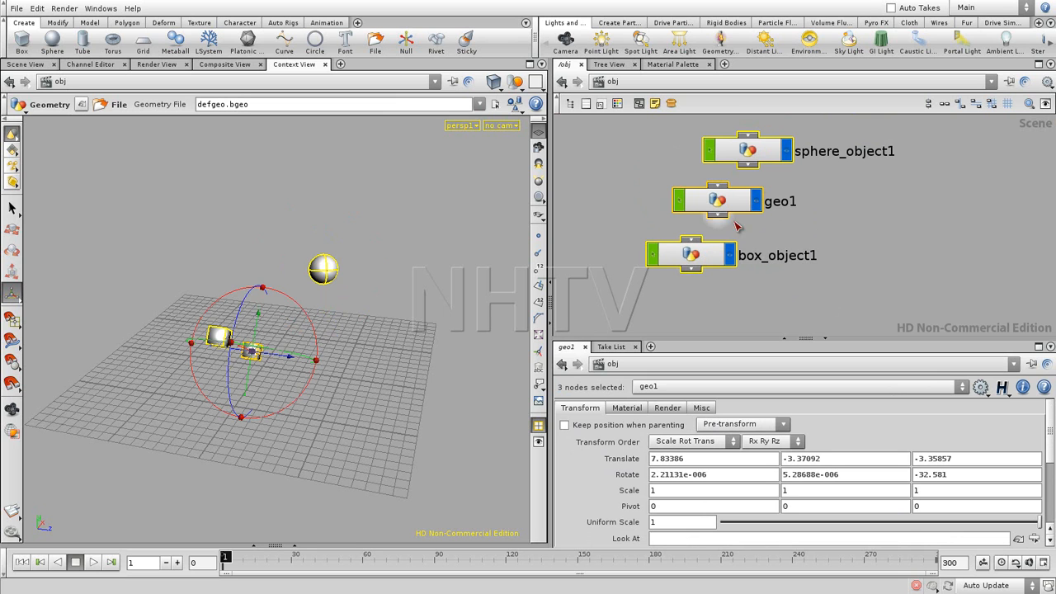
{"action": "left_click", "coordinate": [565, 425]}
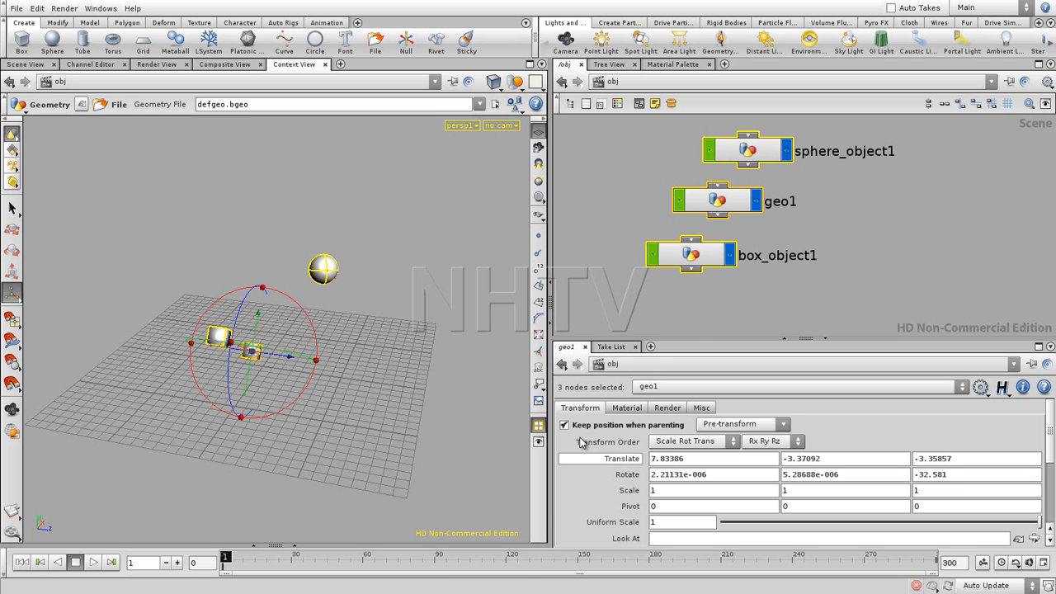
{"action": "left_click", "coordinate": [724, 295]}
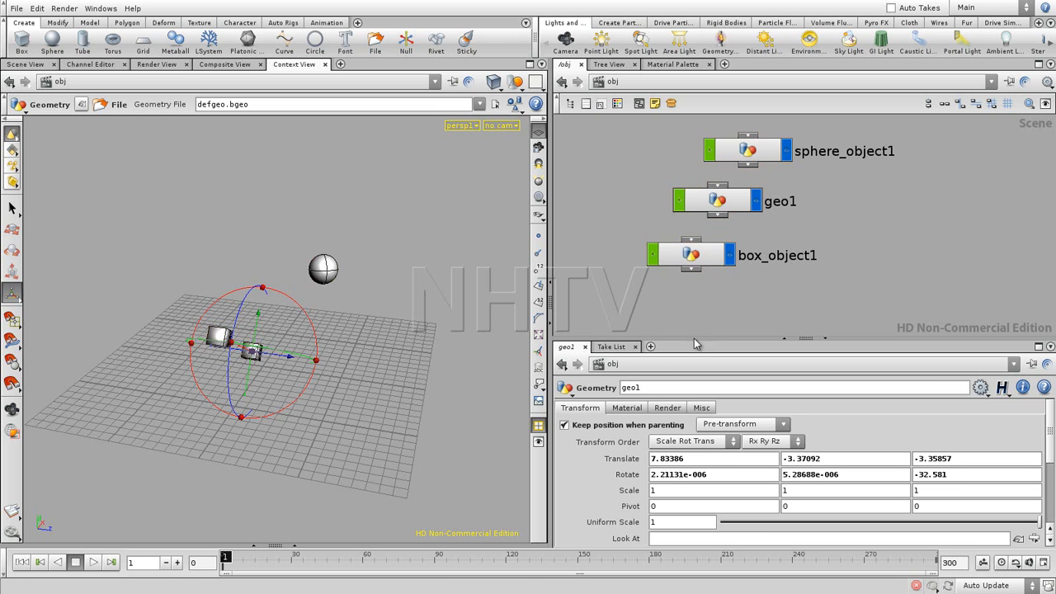
Step: Check the Keep position when parenting setting on geo1 and box_object1 individually, and reselect all three nodes
{"action": "left_click", "coordinate": [722, 202]}
{"action": "left_click", "coordinate": [695, 255]}
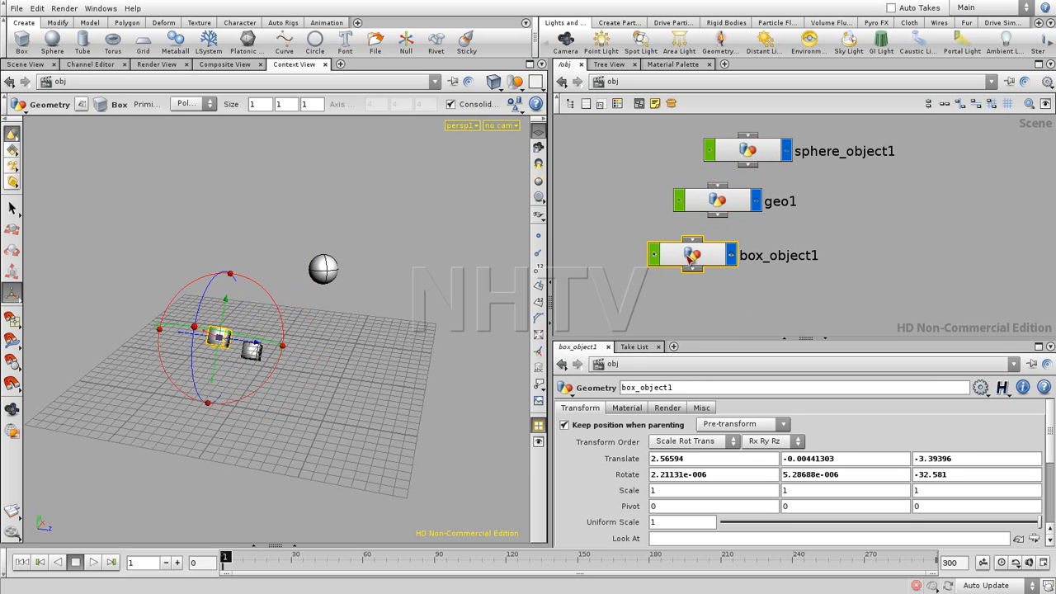
{"action": "left_click", "coordinate": [724, 201]}
{"action": "left_click_drag", "start_coordinate": [607, 130], "coordinate": [828, 291]}
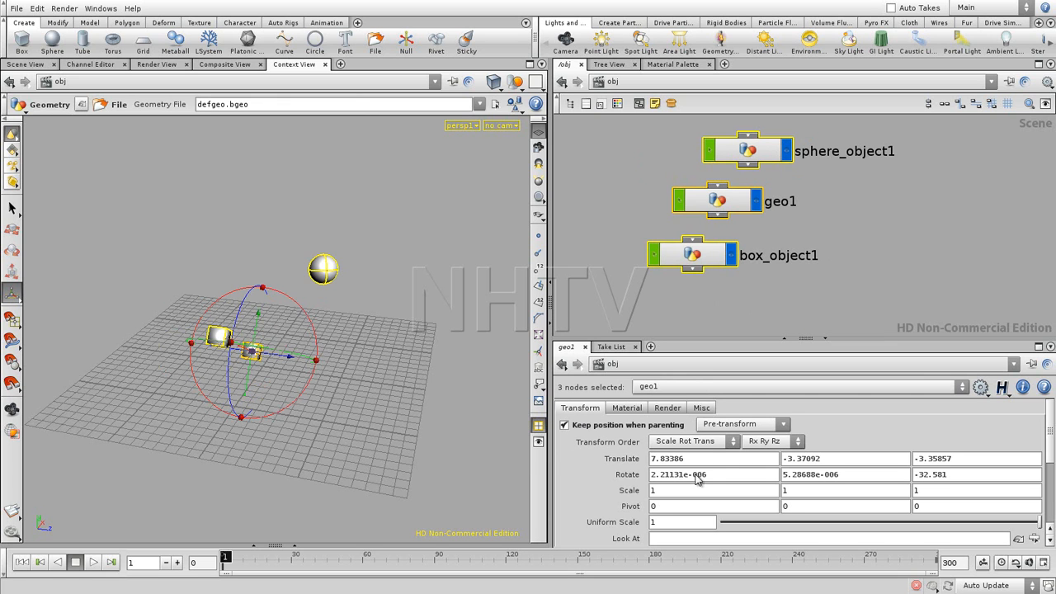
Step: Reset the X translation to 0 for all three selected object nodes at once and check their alignment in the viewport
{"action": "middle_click", "coordinate": [669, 461], "text": "ctrl"}
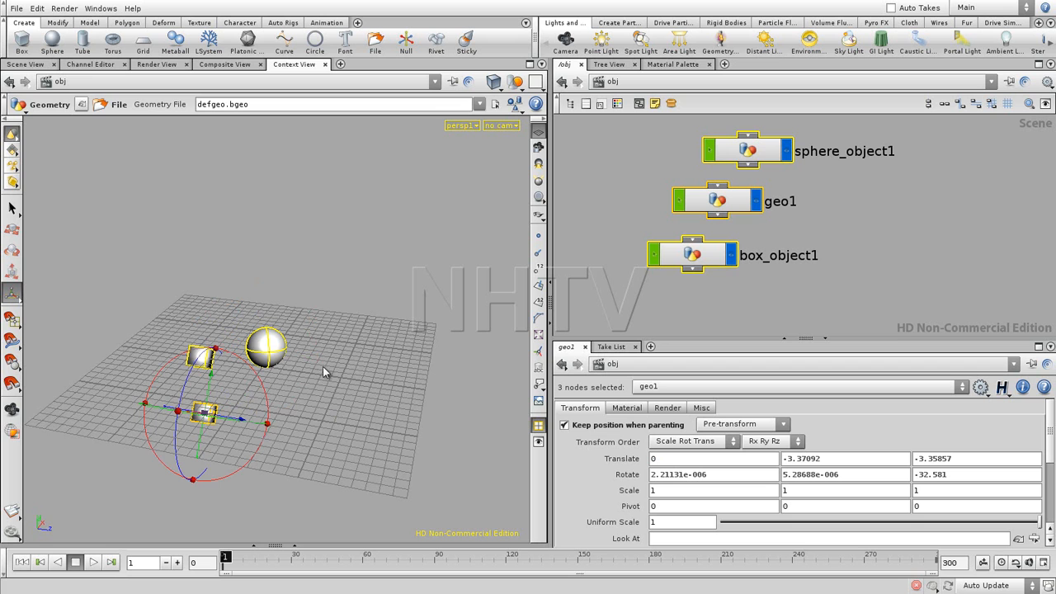
{"action": "key", "text": "Escape"}
{"action": "left_click_drag", "start_coordinate": [332, 352], "coordinate": [441, 377]}
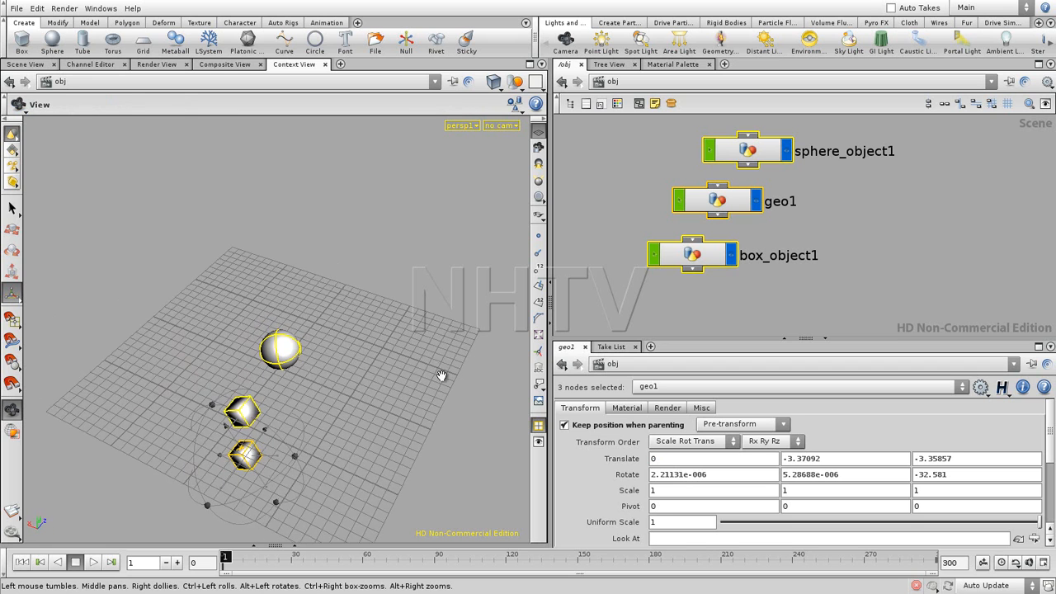
{"action": "key", "text": "Return"}
Step: Move geo1 beside box_object1, select both nodes and parent them together to the output of sphere_object1
{"action": "left_click_drag", "start_coordinate": [793, 248], "coordinate": [834, 282]}
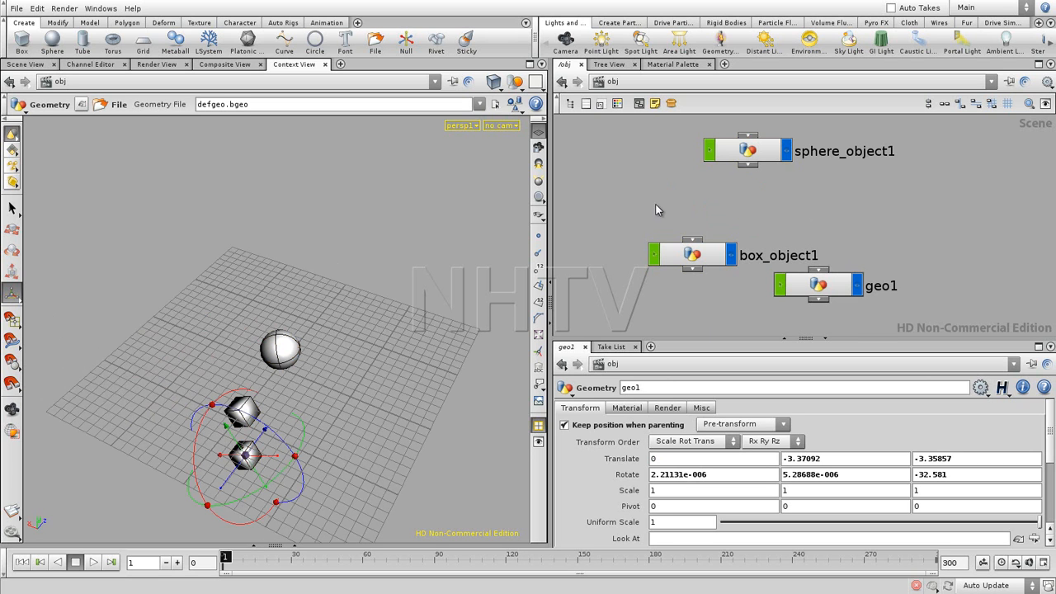
{"action": "left_click_drag", "start_coordinate": [635, 230], "coordinate": [896, 307]}
{"action": "left_click_drag", "start_coordinate": [697, 240], "coordinate": [747, 165]}
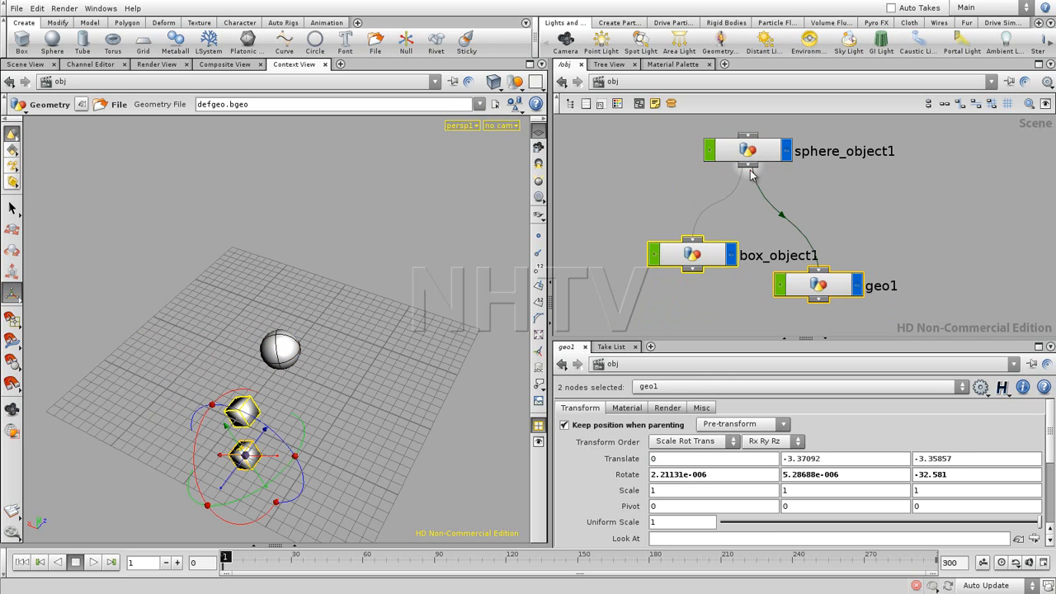
{"action": "left_click", "coordinate": [705, 308]}
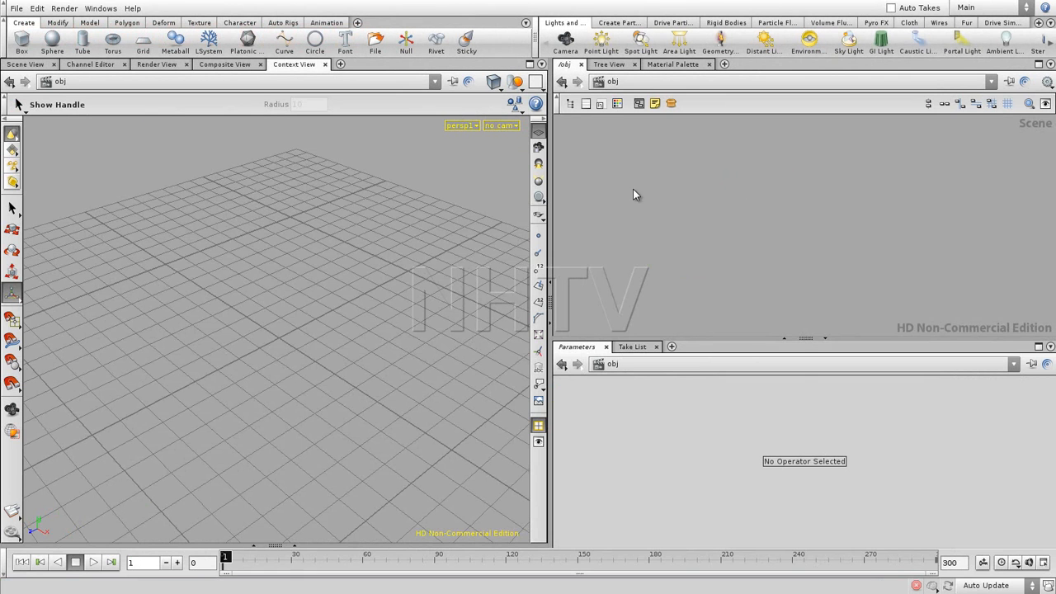
Step: Create a Geometry object in the empty scene network and go inside it
{"action": "key", "text": "Tab"}
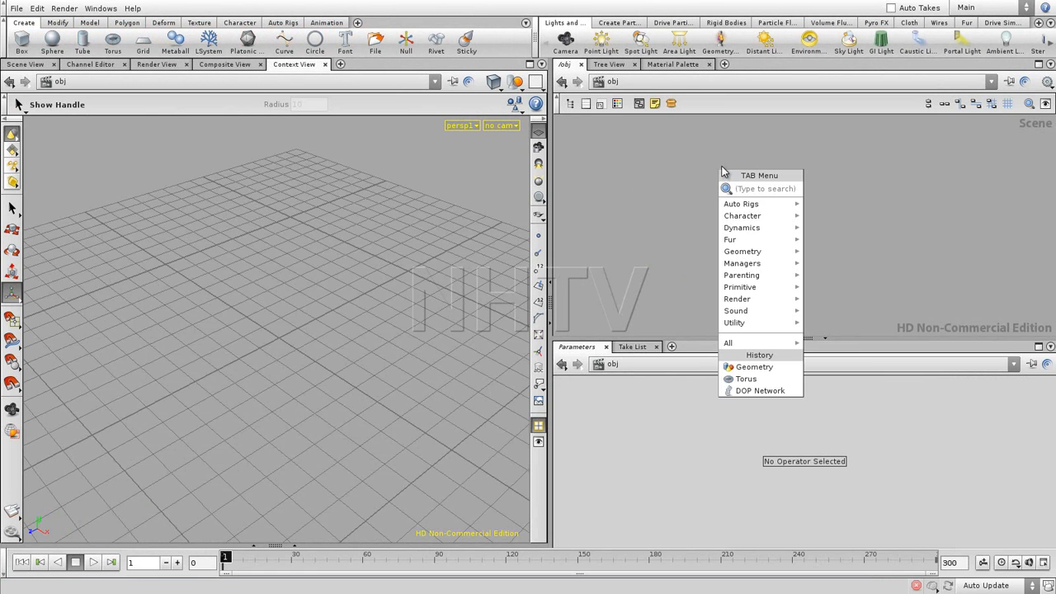
{"action": "mouse_move", "coordinate": [762, 252]}
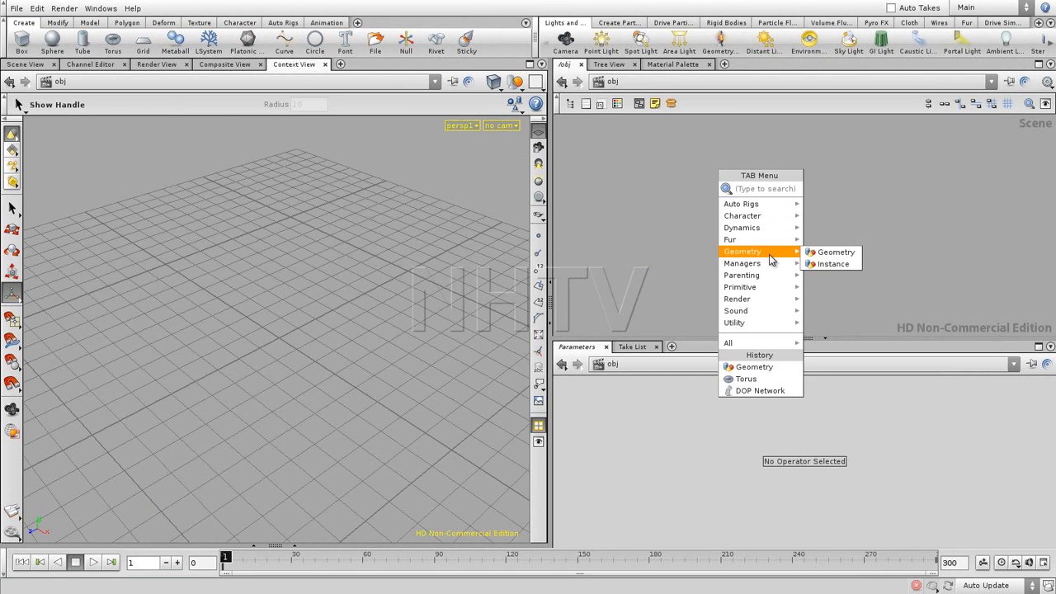
{"action": "left_click", "coordinate": [831, 252]}
{"action": "left_click", "coordinate": [733, 205]}
{"action": "double_click", "coordinate": [744, 208]}
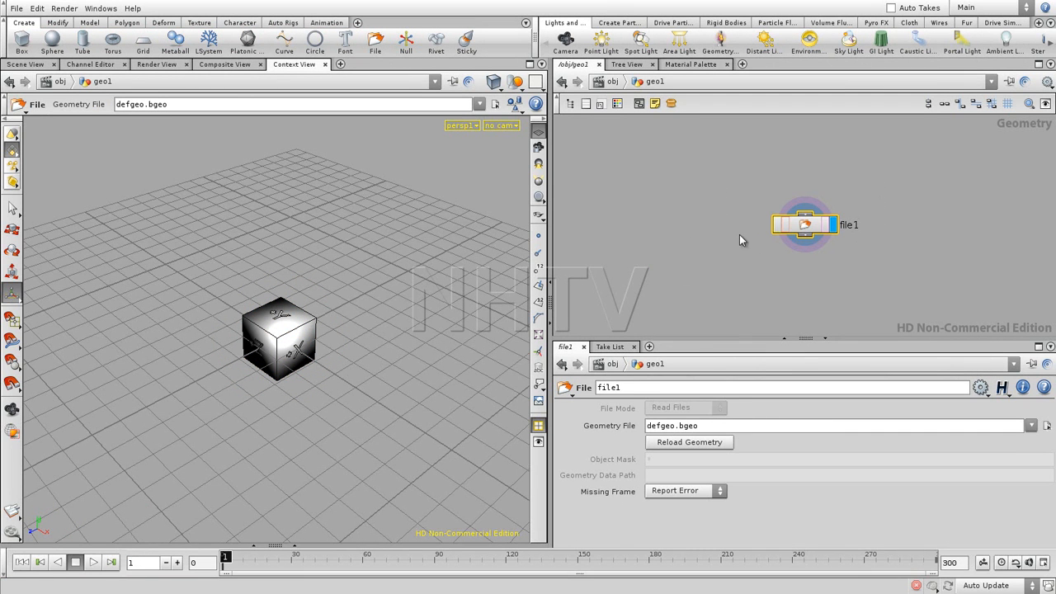
Step: Move the default file1 node inside geo1 and delete it
{"action": "left_click_drag", "start_coordinate": [807, 227], "coordinate": [739, 160]}
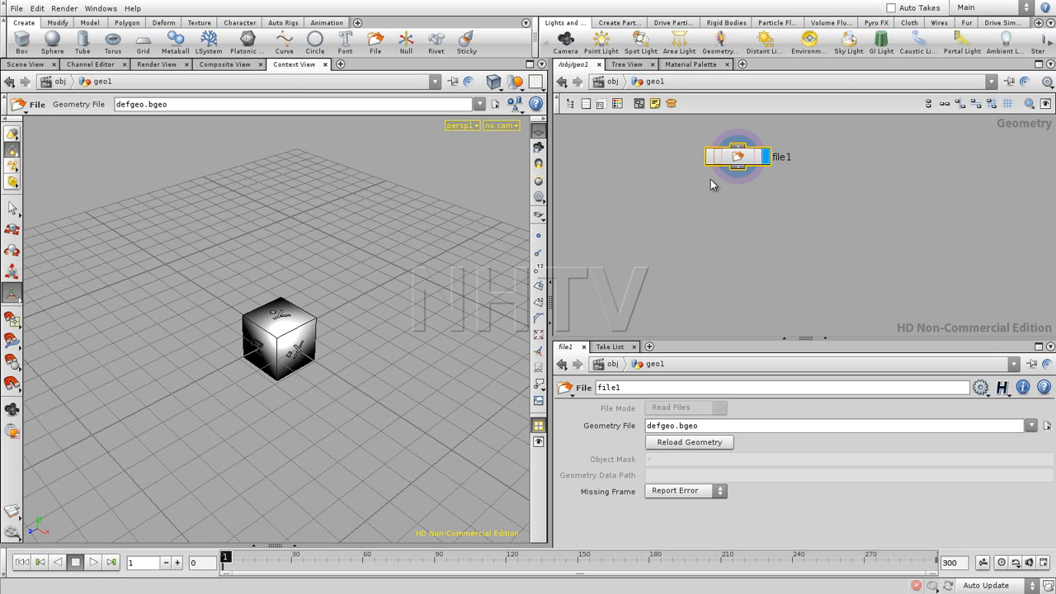
{"action": "left_click_drag", "start_coordinate": [742, 156], "coordinate": [732, 166]}
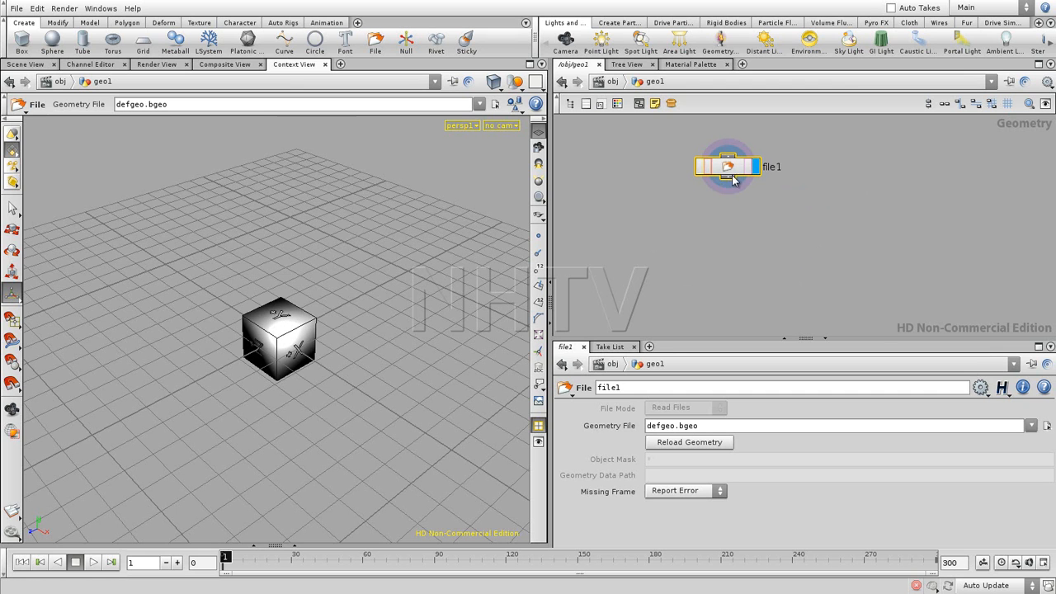
{"action": "key", "text": "Delete"}
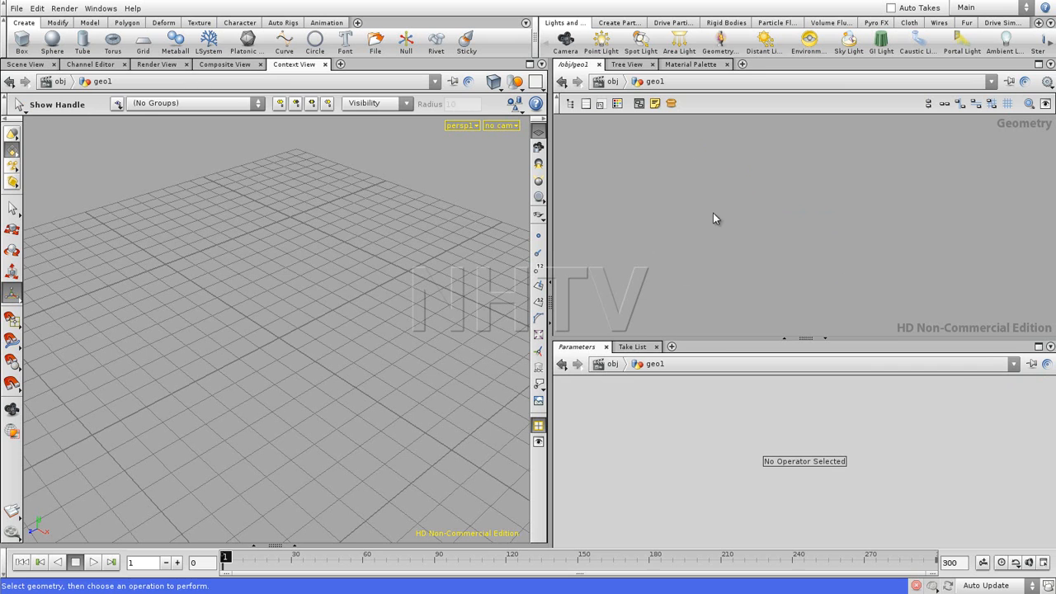
Step: Go up to the object level to view geo1, and go back inside its network
{"action": "key", "text": "u"}
{"action": "left_click_drag", "start_coordinate": [752, 214], "coordinate": [752, 192]}
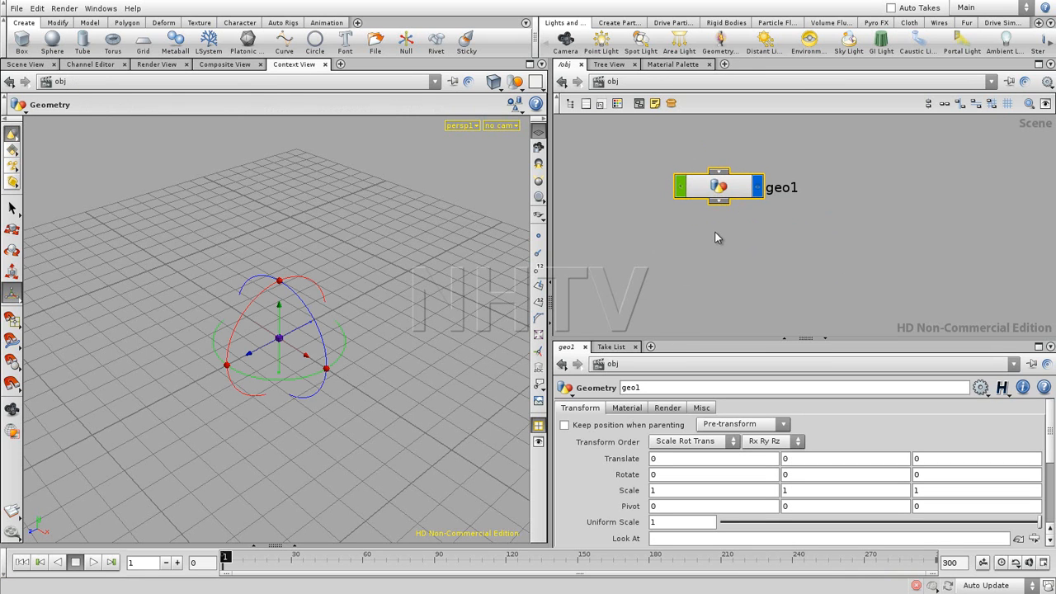
{"action": "key", "text": "i"}
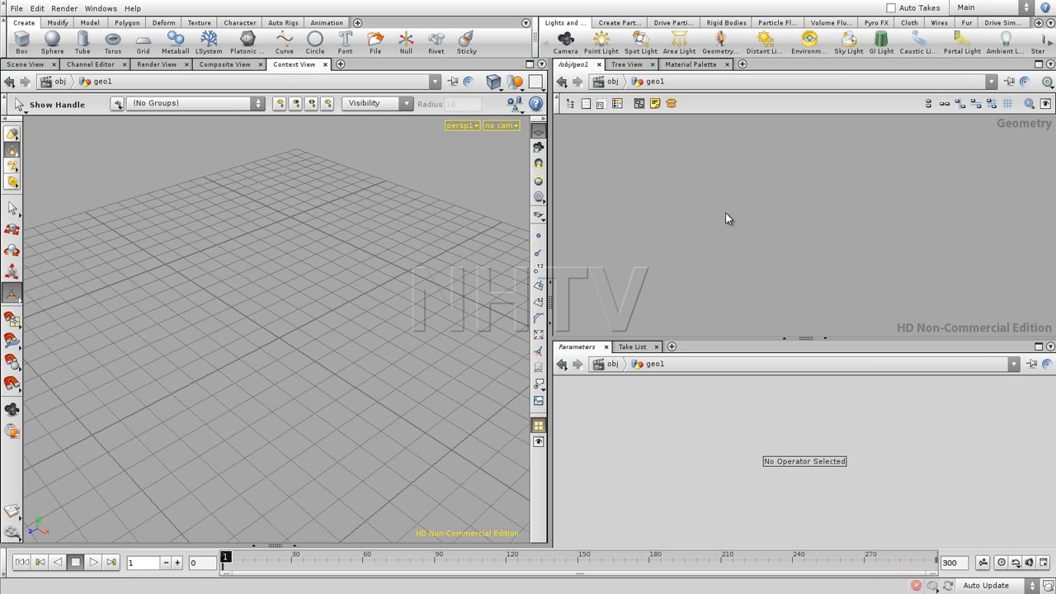
Step: Add a Box primitive node to the empty geo1 network
{"action": "key", "text": "Tab"}
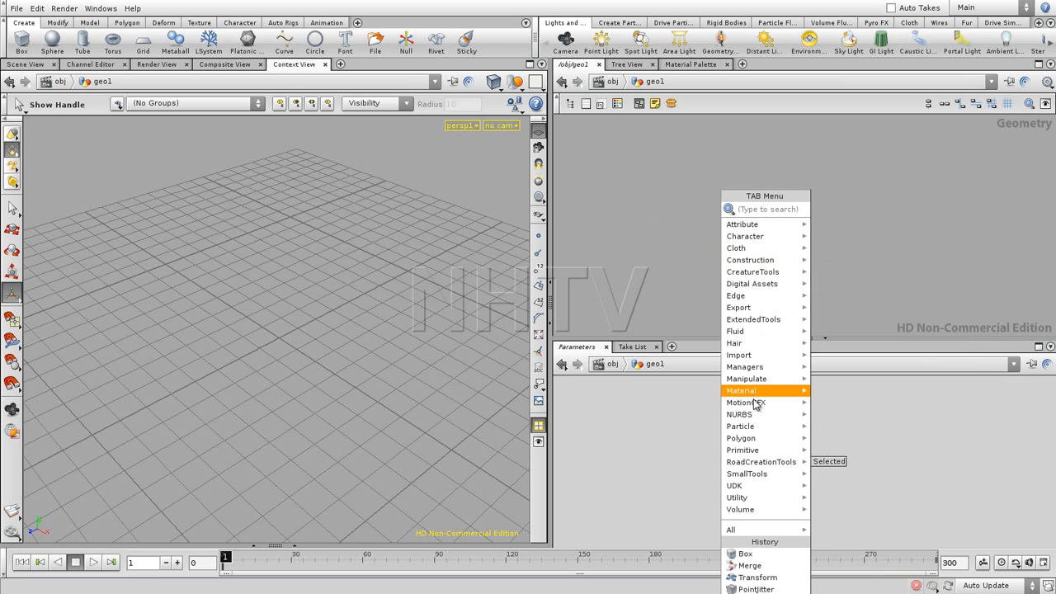
{"action": "mouse_move", "coordinate": [756, 453]}
{"action": "left_click", "coordinate": [833, 451]}
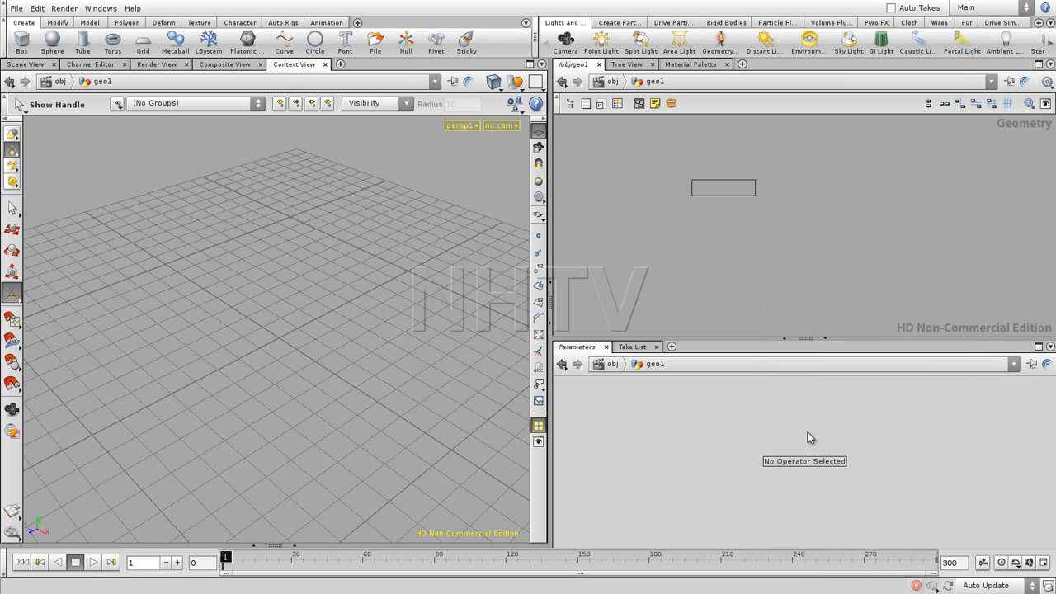
{"action": "left_click", "coordinate": [691, 194]}
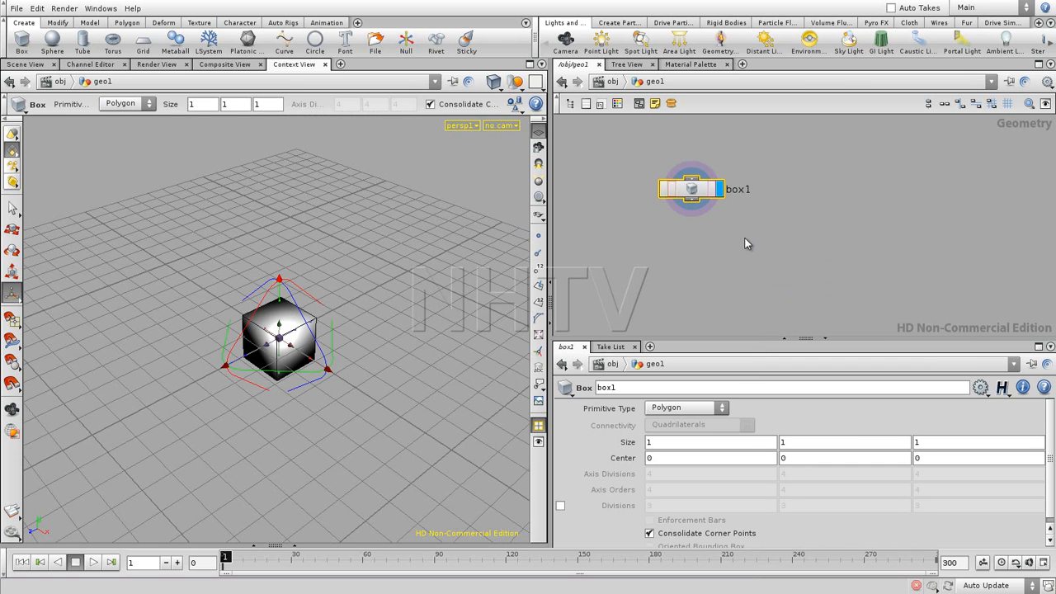
Step: Add a second Box primitive node beside box1 in the geo1 network
{"action": "key", "text": "Tab"}
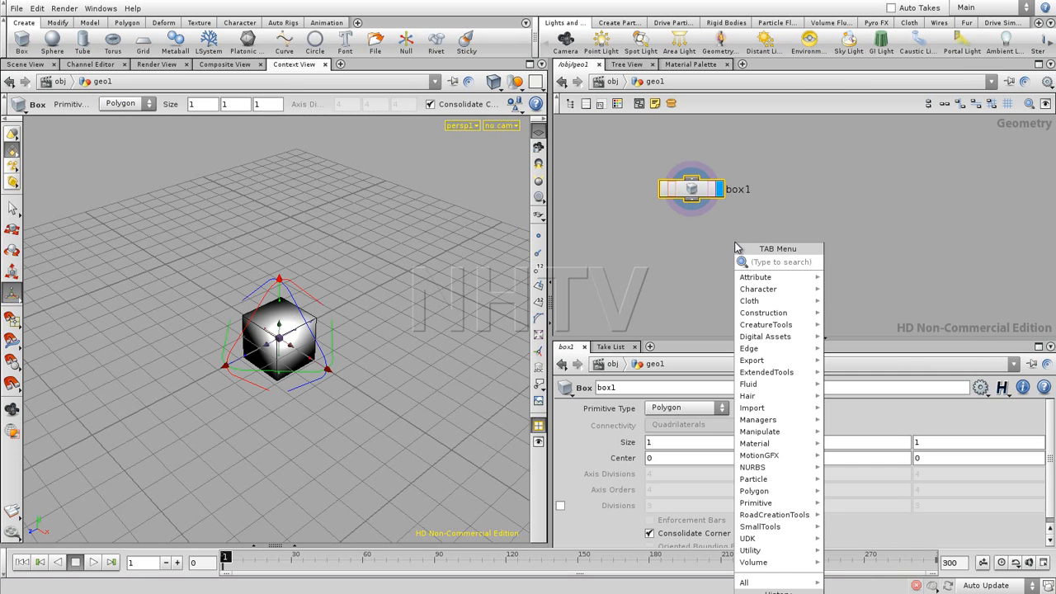
{"action": "mouse_move", "coordinate": [760, 493]}
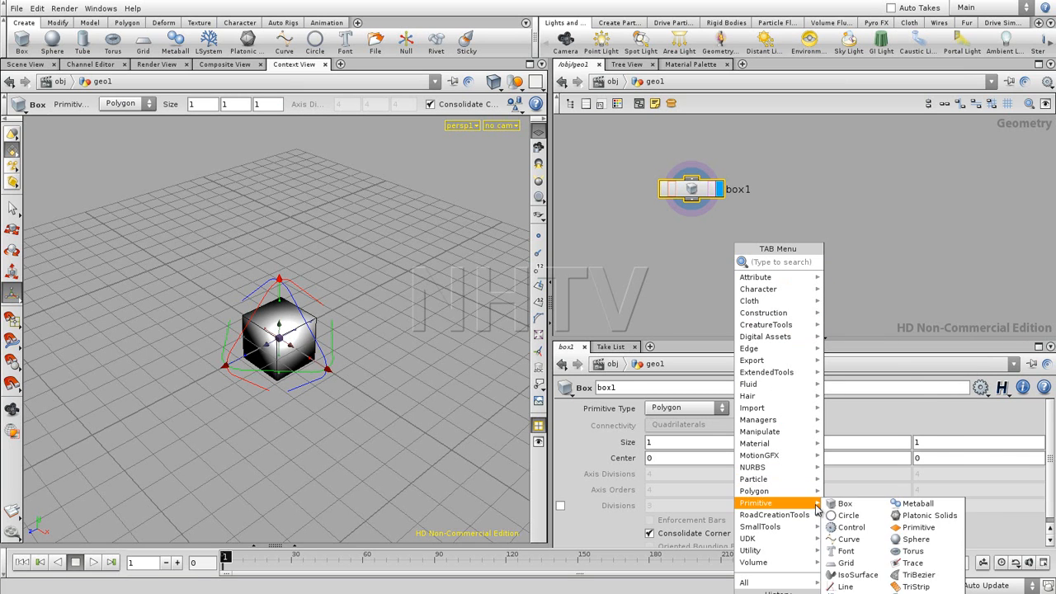
{"action": "left_click", "coordinate": [849, 501]}
{"action": "left_click", "coordinate": [809, 221]}
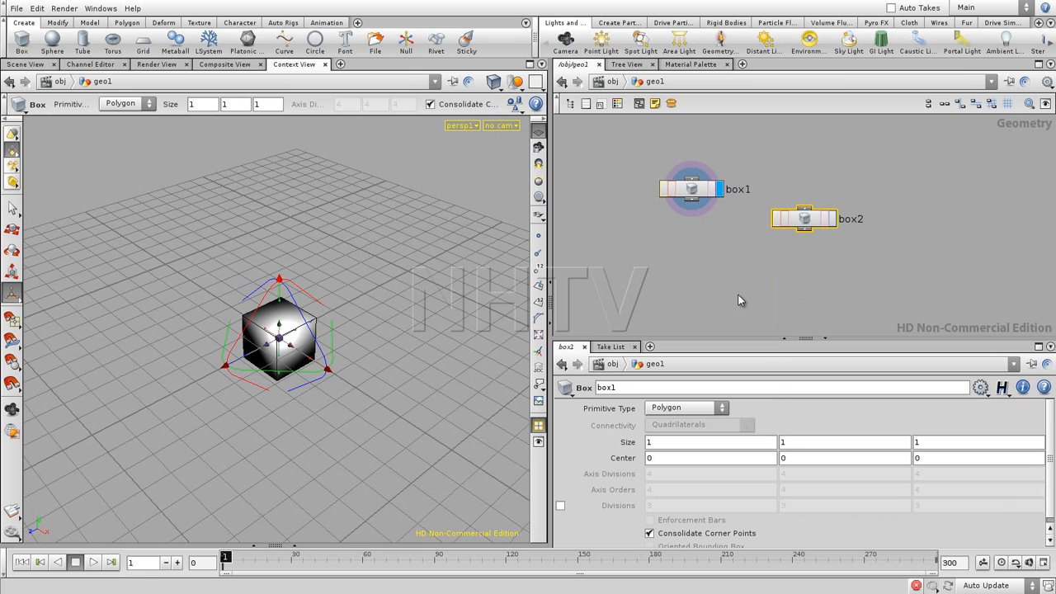
Step: Switch the display flag between box1 and box2, leave it on box2, and move box2 slightly closer to box1
{"action": "left_click", "coordinate": [833, 219]}
{"action": "left_click", "coordinate": [720, 189]}
{"action": "left_click", "coordinate": [833, 219]}
{"action": "left_click_drag", "start_coordinate": [809, 223], "coordinate": [801, 207]}
{"action": "left_click", "coordinate": [781, 243]}
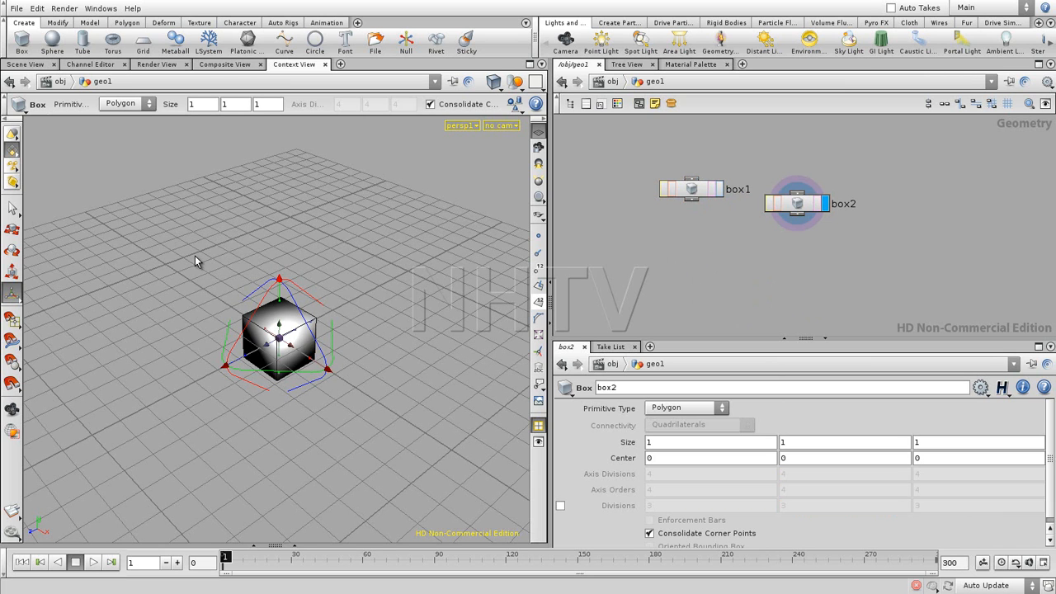
Step: Place a Torus primitive from the 3D viewport beside the box, at about X -3, Z -0.38
{"action": "key", "text": "Tab"}
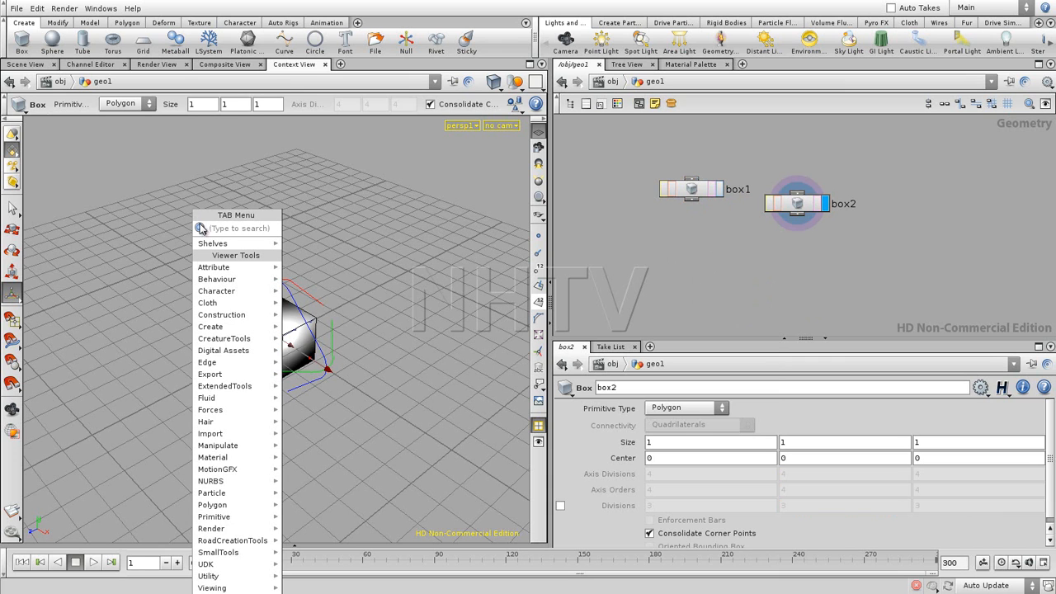
{"action": "mouse_move", "coordinate": [229, 521]}
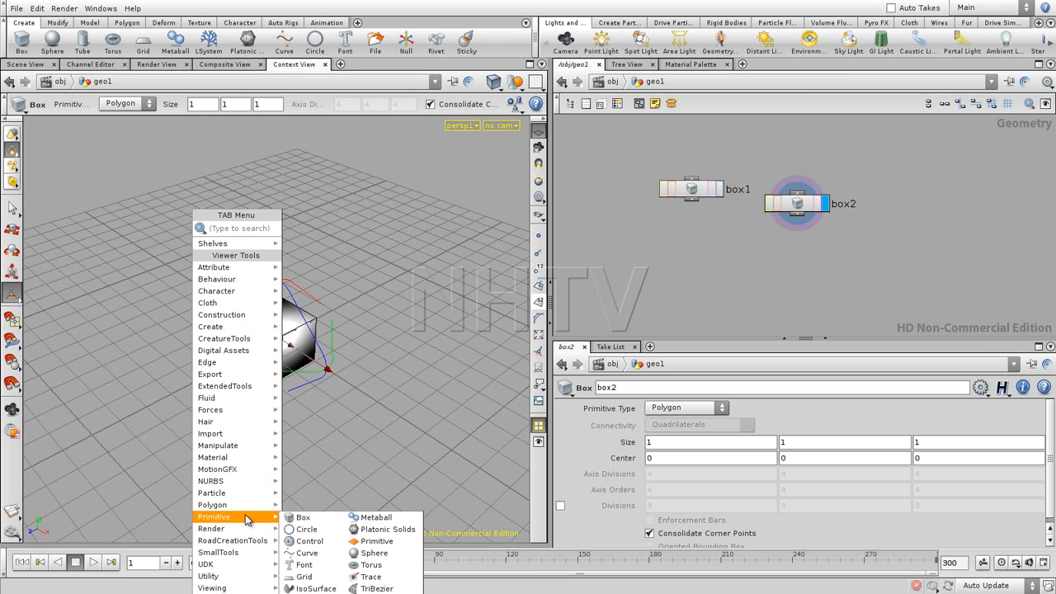
{"action": "left_click", "coordinate": [363, 566]}
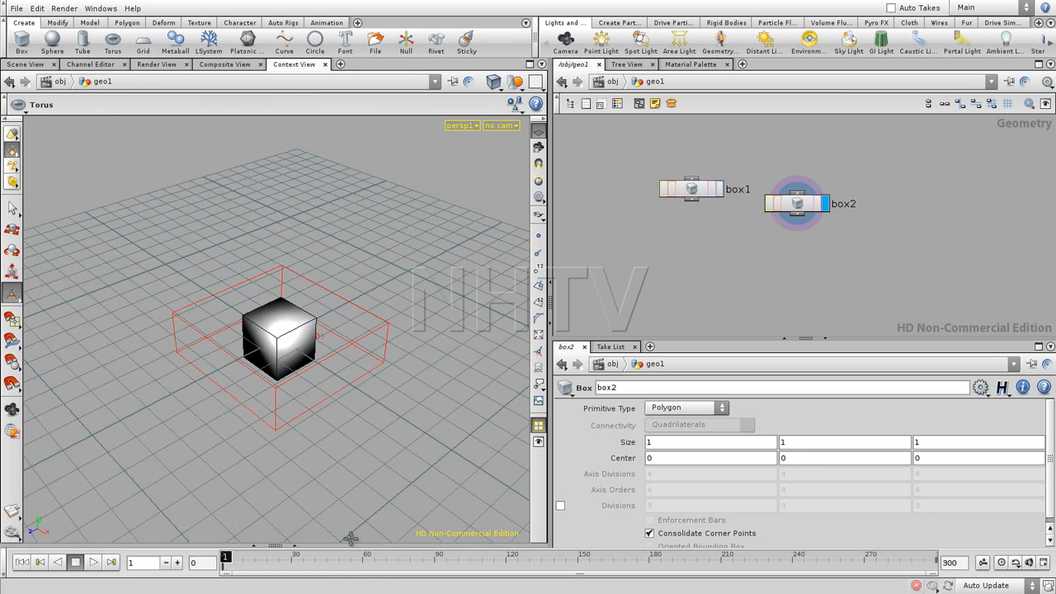
{"action": "left_click", "coordinate": [200, 279]}
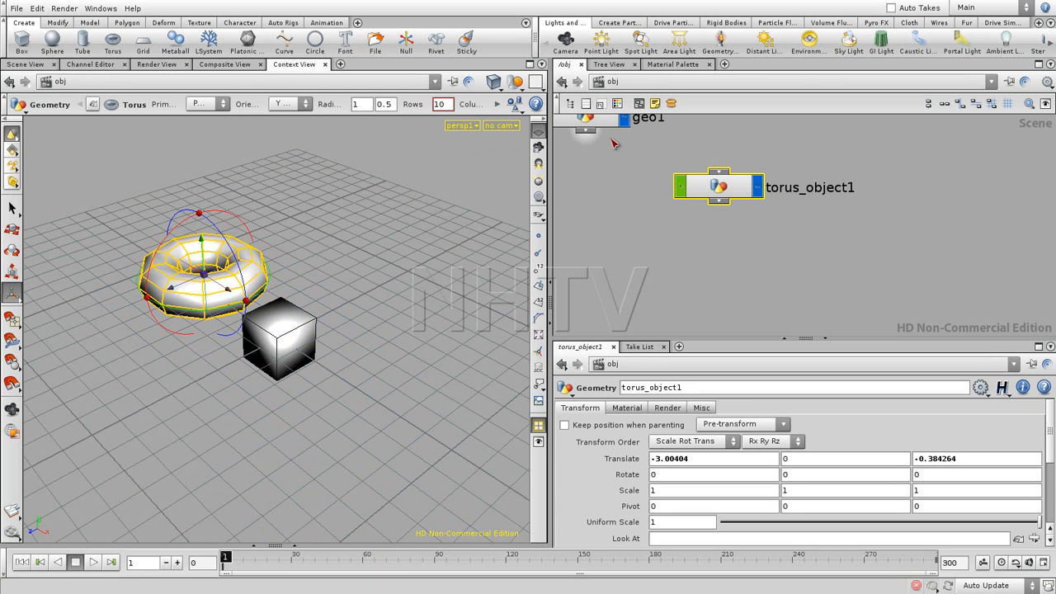
Step: Frame the object nodes, look inside torus_object1 at its Torus node, and return to the object level
{"action": "key", "text": "h"}
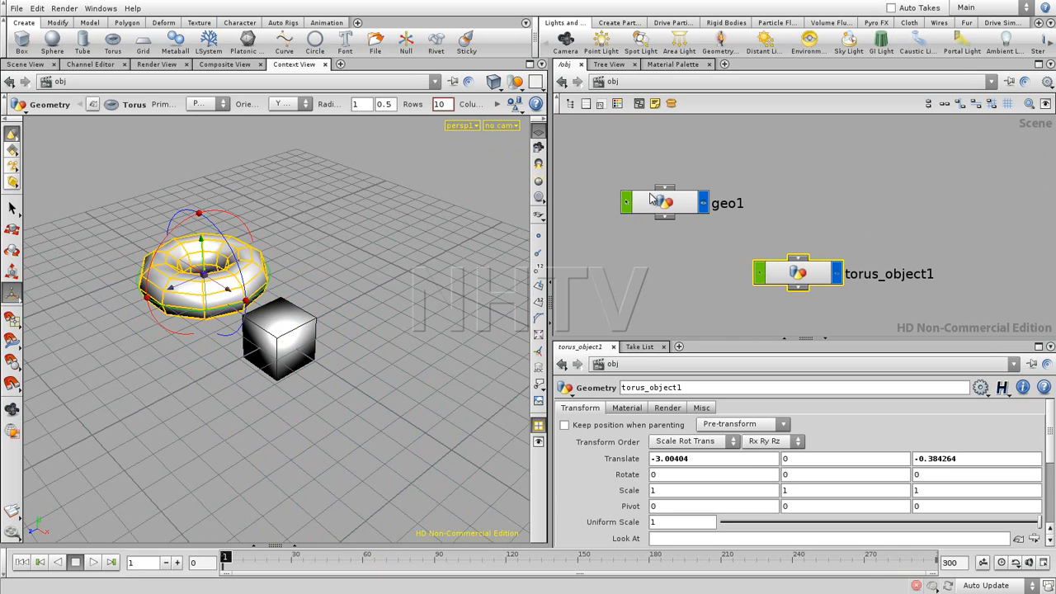
{"action": "double_click", "coordinate": [798, 279]}
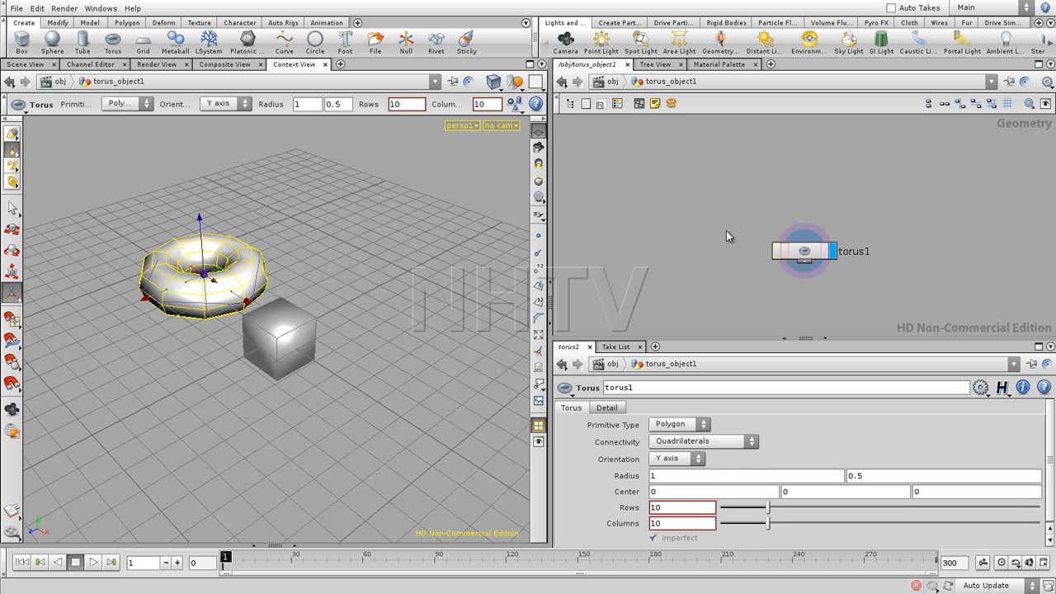
{"action": "key", "text": "u"}
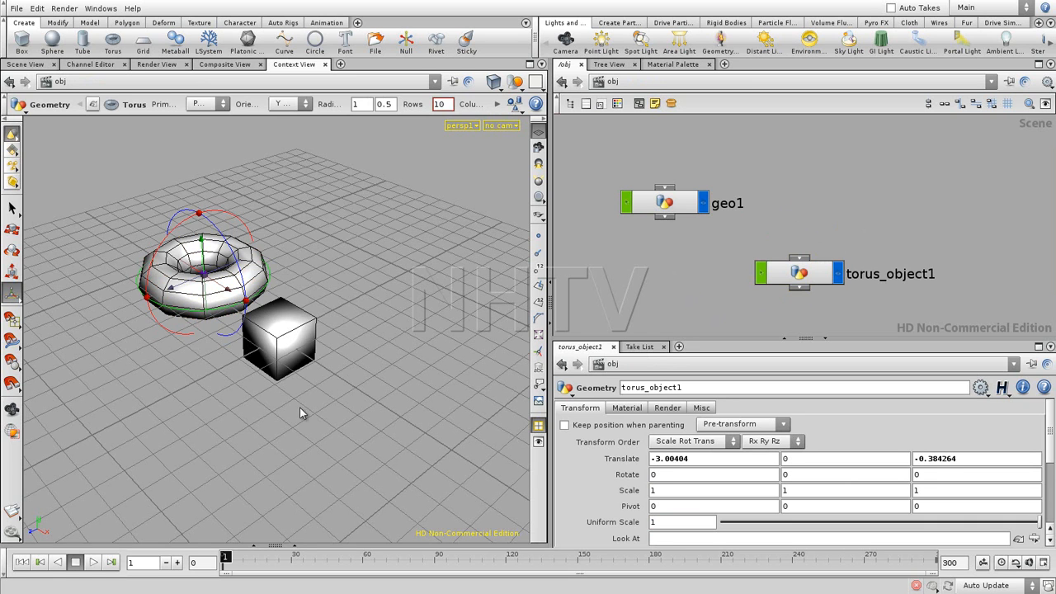
Step: Delete torus_object1 and go back inside geo1
{"action": "left_click", "coordinate": [800, 285]}
{"action": "key", "text": "Delete"}
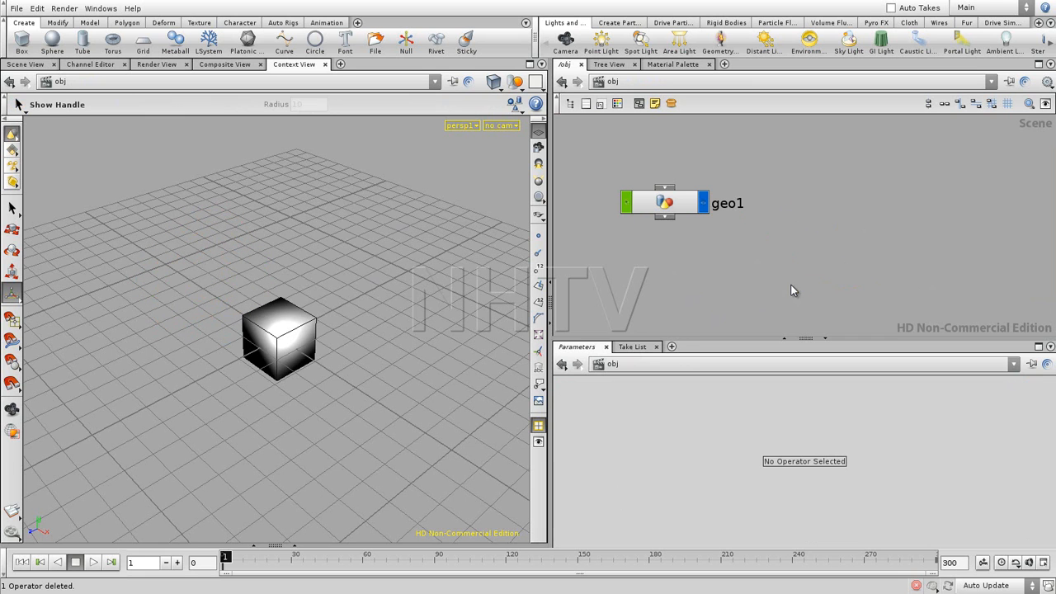
{"action": "double_click", "coordinate": [666, 203]}
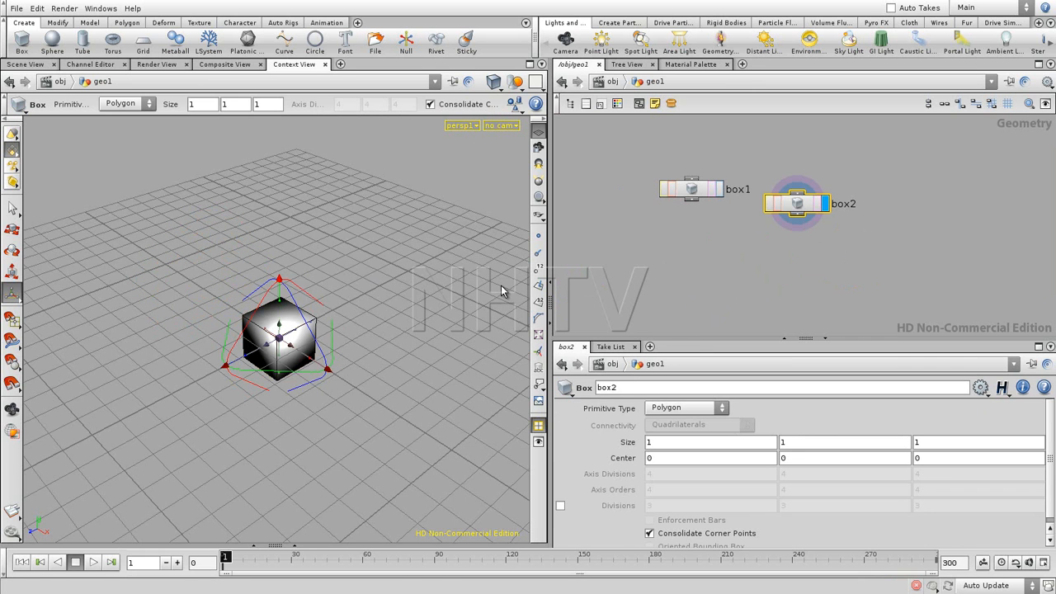
Step: Draw an open seven-point polygon Curve around the box in the 3D viewport and frame the object nodes
{"action": "key", "text": "Tab"}
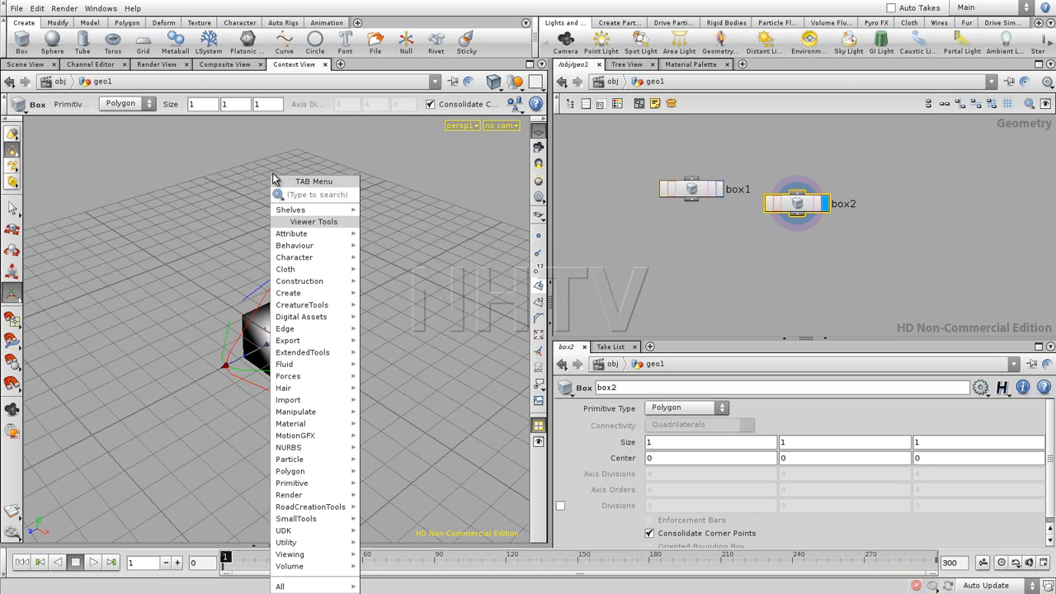
{"action": "mouse_move", "coordinate": [297, 485]}
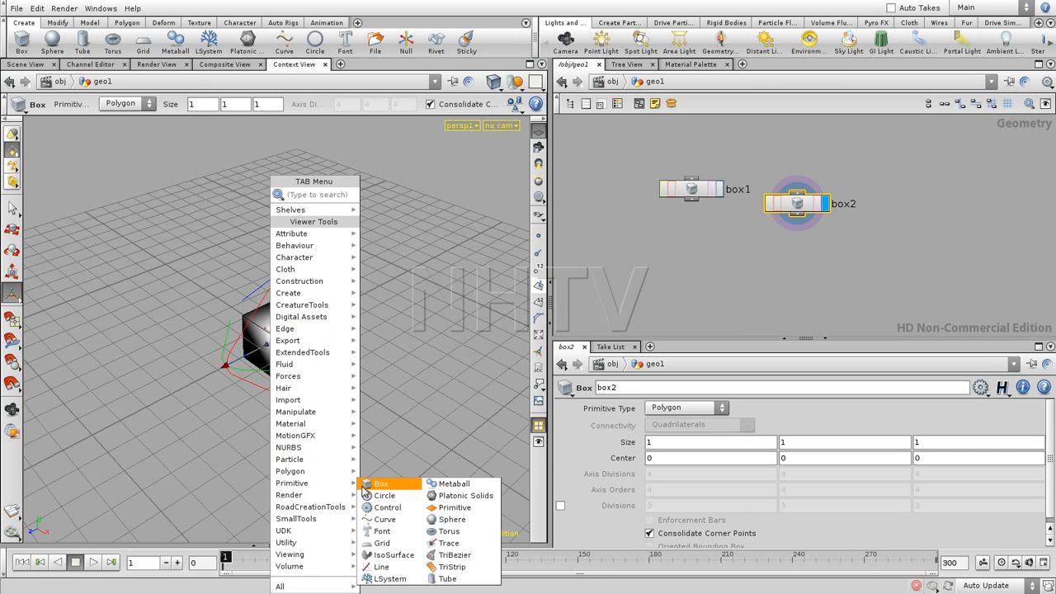
{"action": "left_click", "coordinate": [384, 521]}
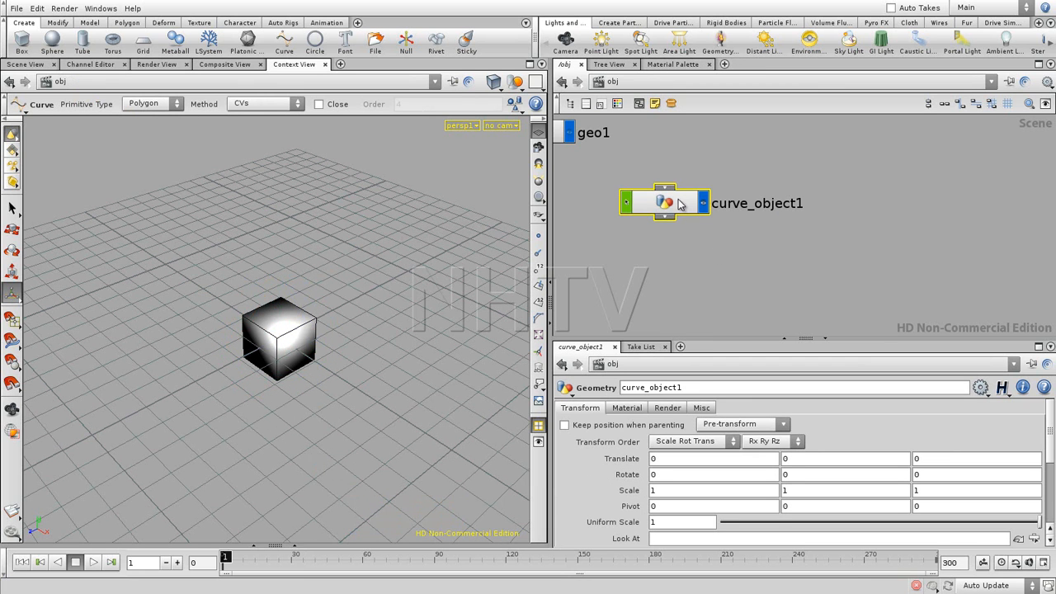
{"action": "left_click", "coordinate": [314, 188]}
{"action": "left_click", "coordinate": [199, 227]}
{"action": "left_click", "coordinate": [351, 275]}
{"action": "left_click", "coordinate": [396, 389]}
{"action": "left_click", "coordinate": [256, 441]}
{"action": "left_click", "coordinate": [105, 361]}
{"action": "left_click", "coordinate": [79, 275]}
{"action": "key", "text": "Return"}
{"action": "key", "text": "h"}
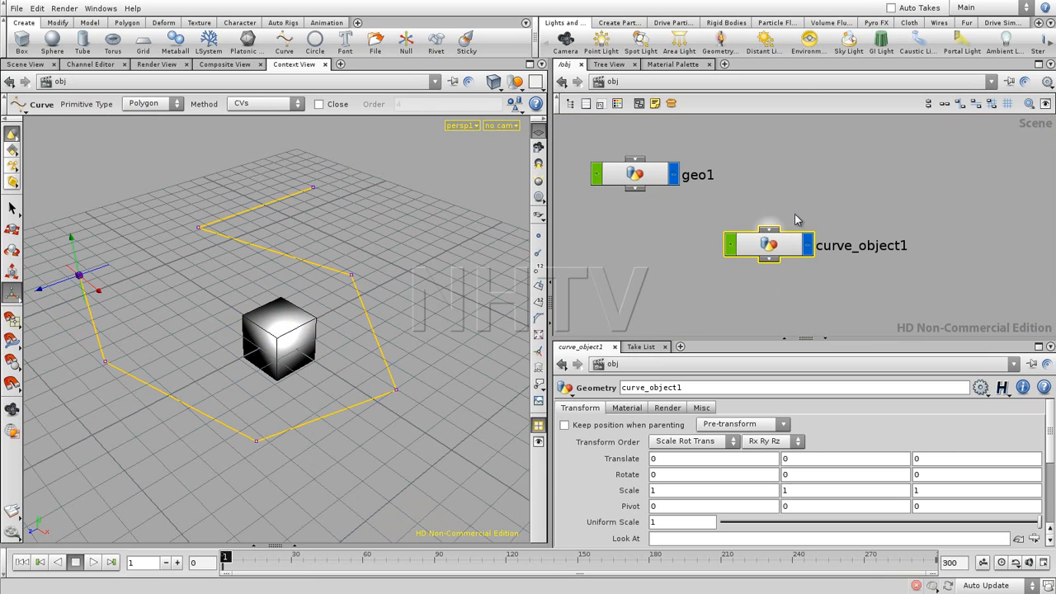
Step: Delete curve_object1 and go back inside the geo1 network
{"action": "left_click", "coordinate": [768, 260]}
{"action": "key", "text": "Delete"}
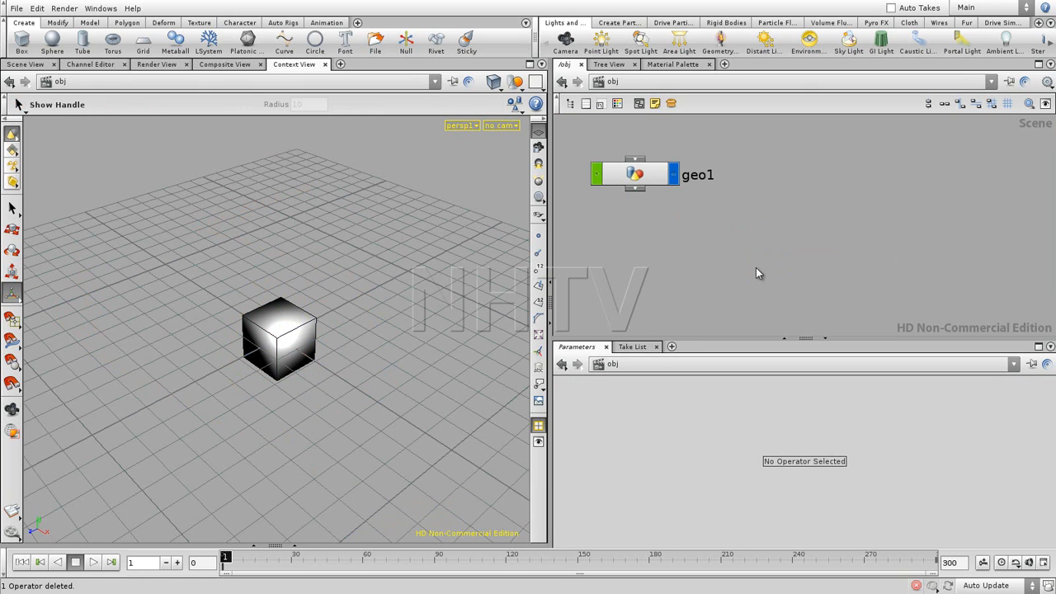
{"action": "double_click", "coordinate": [642, 171]}
{"action": "middle_click_drag", "start_coordinate": [698, 265], "coordinate": [701, 257]}
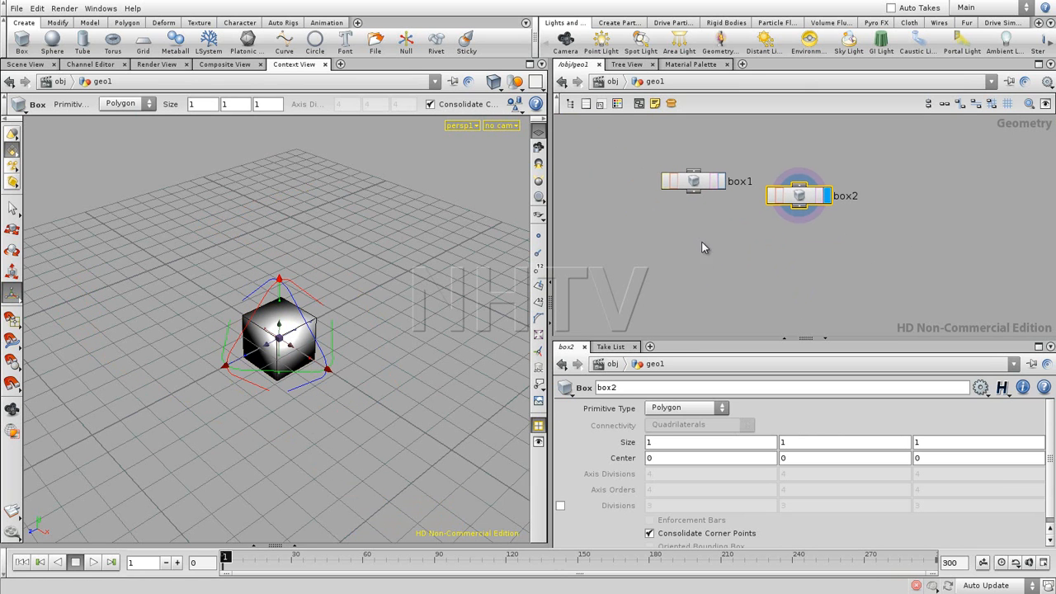
Step: Switch the tool option to Create in Context and draw an open seven-point polygon Curve around the box inside geo1
{"action": "left_click", "coordinate": [515, 105]}
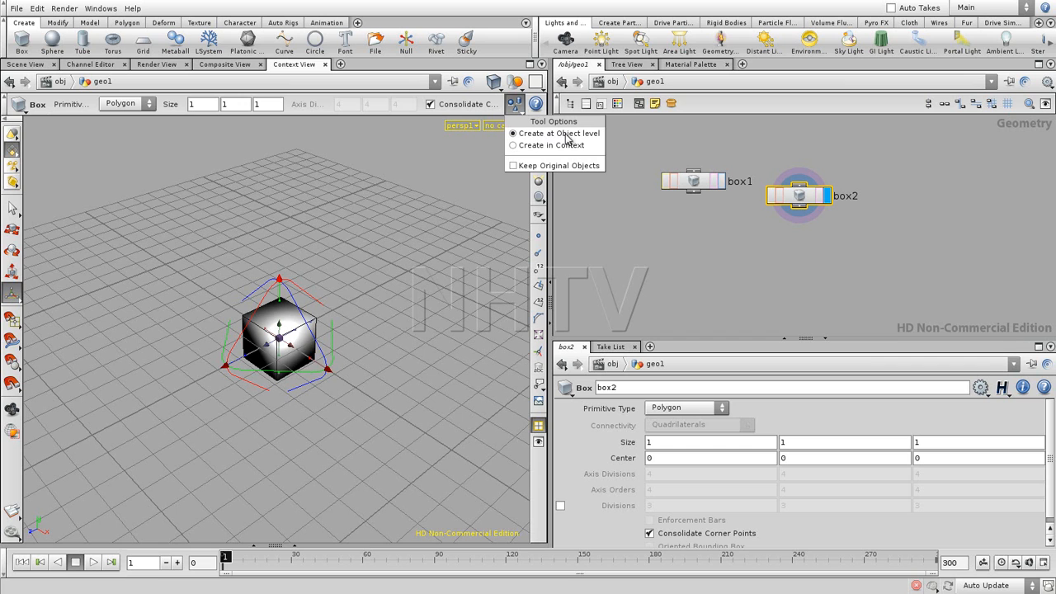
{"action": "left_click", "coordinate": [514, 147]}
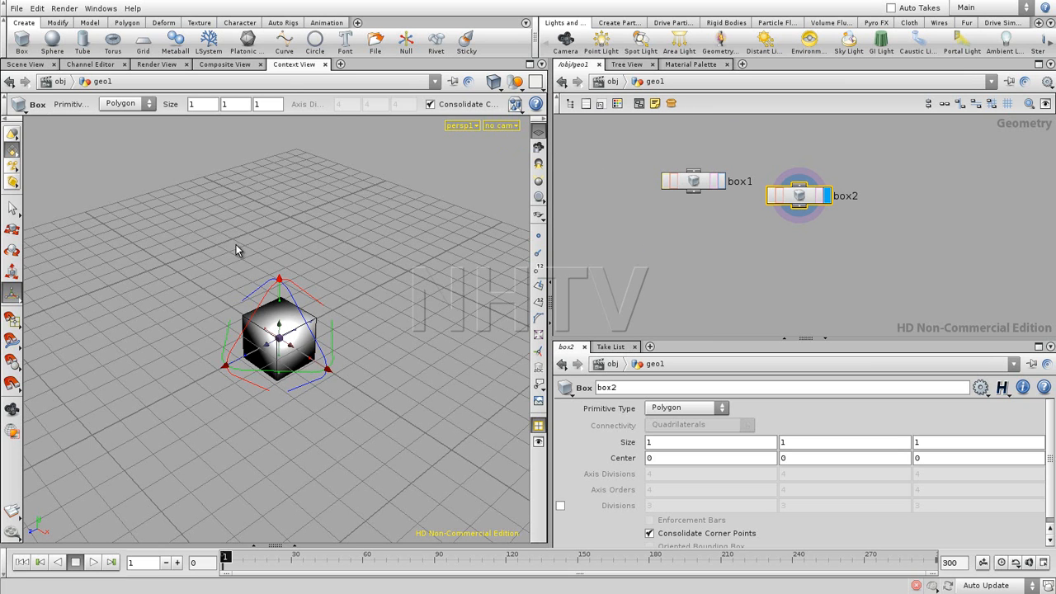
{"action": "key", "text": "s"}
{"action": "key", "text": "Tab"}
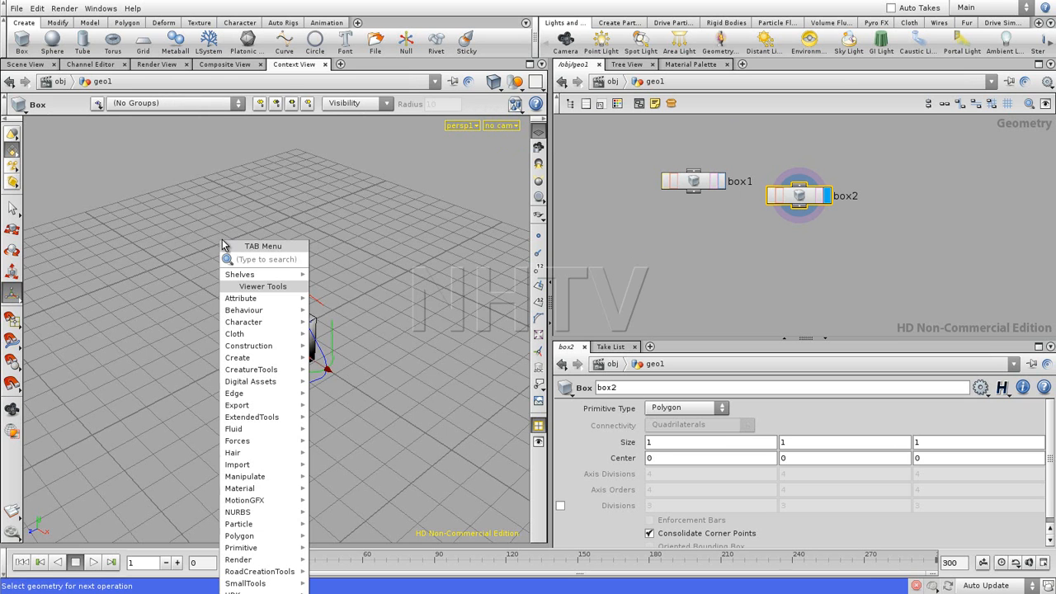
{"action": "type", "text": "che"}
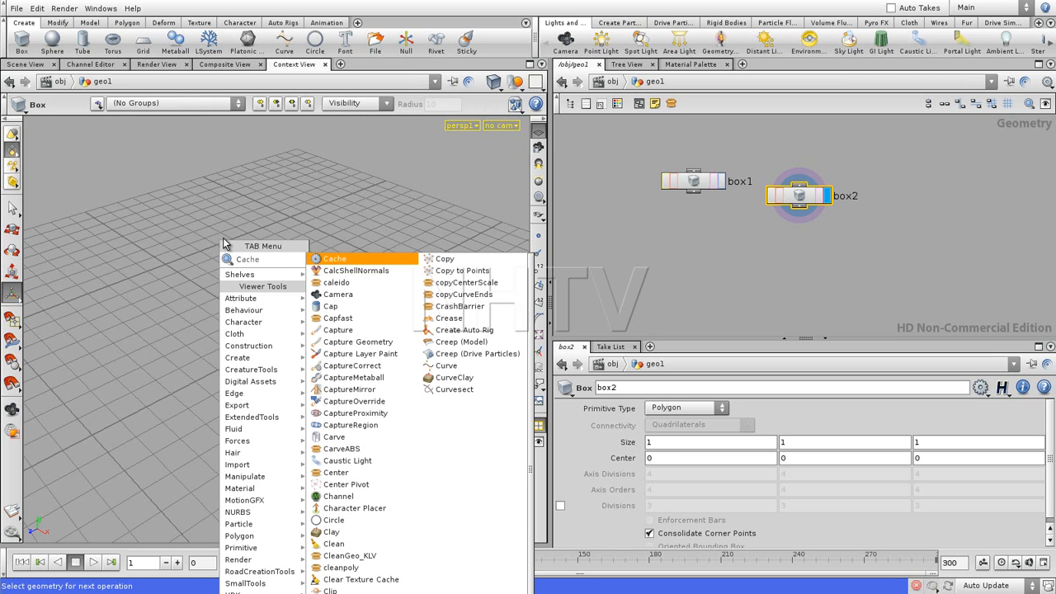
{"action": "type", "text": "u"}
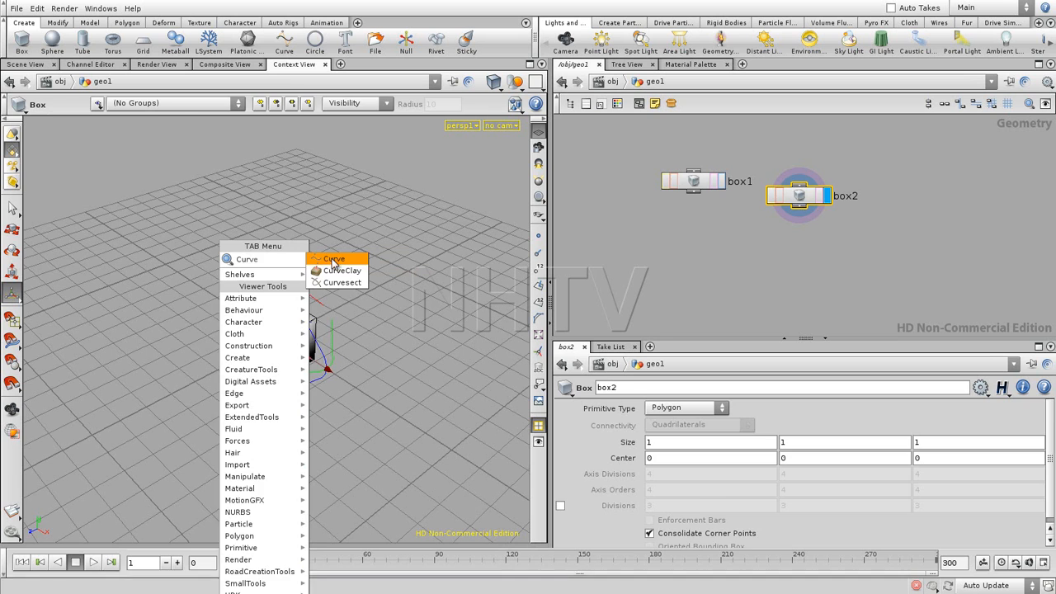
{"action": "key", "text": "Return"}
{"action": "left_click", "coordinate": [290, 177]}
{"action": "left_click", "coordinate": [178, 243]}
{"action": "left_click", "coordinate": [223, 309]}
{"action": "left_click", "coordinate": [171, 406]}
{"action": "left_click", "coordinate": [370, 459]}
{"action": "left_click", "coordinate": [464, 334]}
{"action": "left_click", "coordinate": [373, 224]}
{"action": "key", "text": "Return"}
{"action": "left_click", "coordinate": [725, 266]}
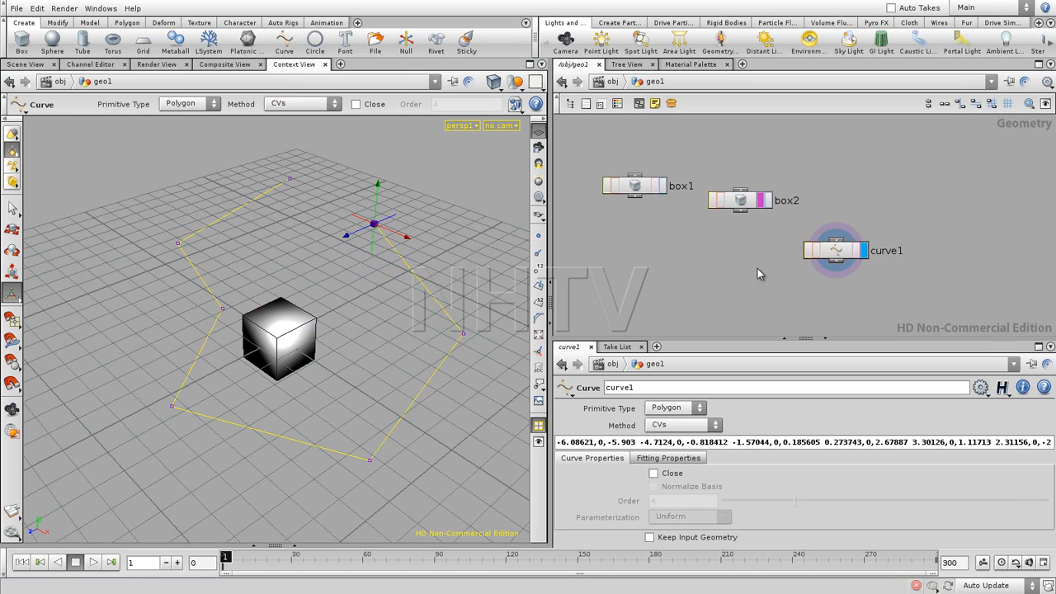
Step: Move the curve1 node closer to box2 and set the display flag on box2
{"action": "left_click_drag", "start_coordinate": [836, 250], "coordinate": [808, 225]}
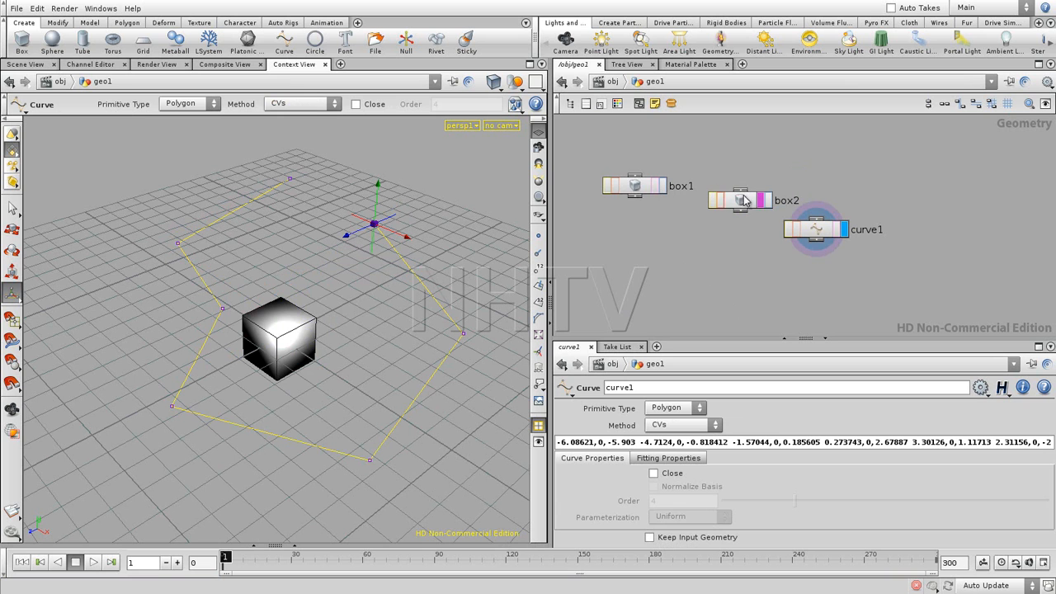
{"action": "scroll", "coordinate": [758, 287], "scroll_direction": "up", "scroll_amount": 5}
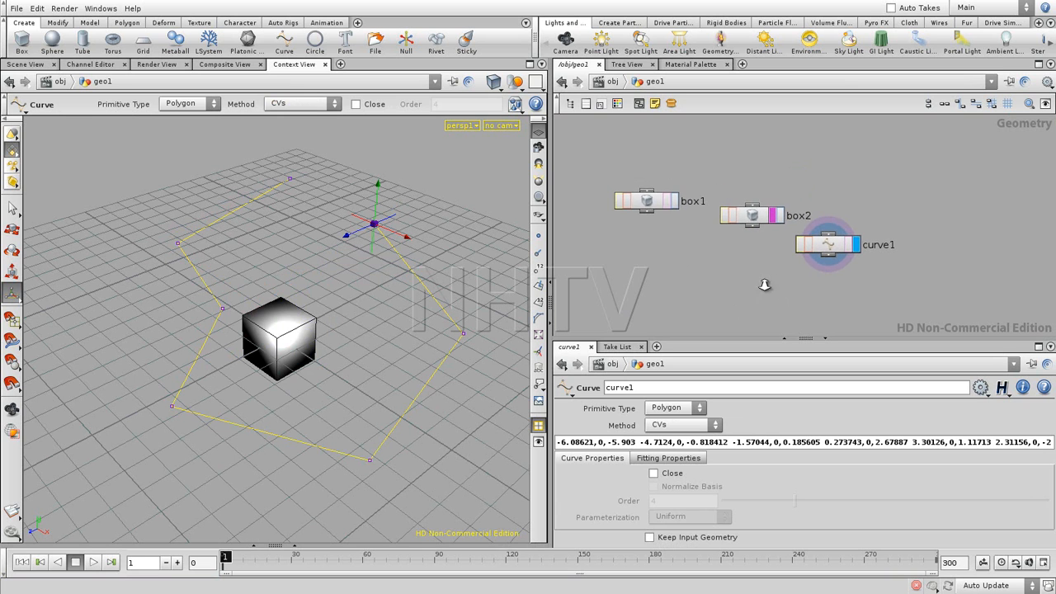
{"action": "middle_click_drag", "start_coordinate": [803, 269], "coordinate": [714, 324]}
{"action": "scroll", "coordinate": [707, 294], "scroll_direction": "up", "scroll_amount": 2}
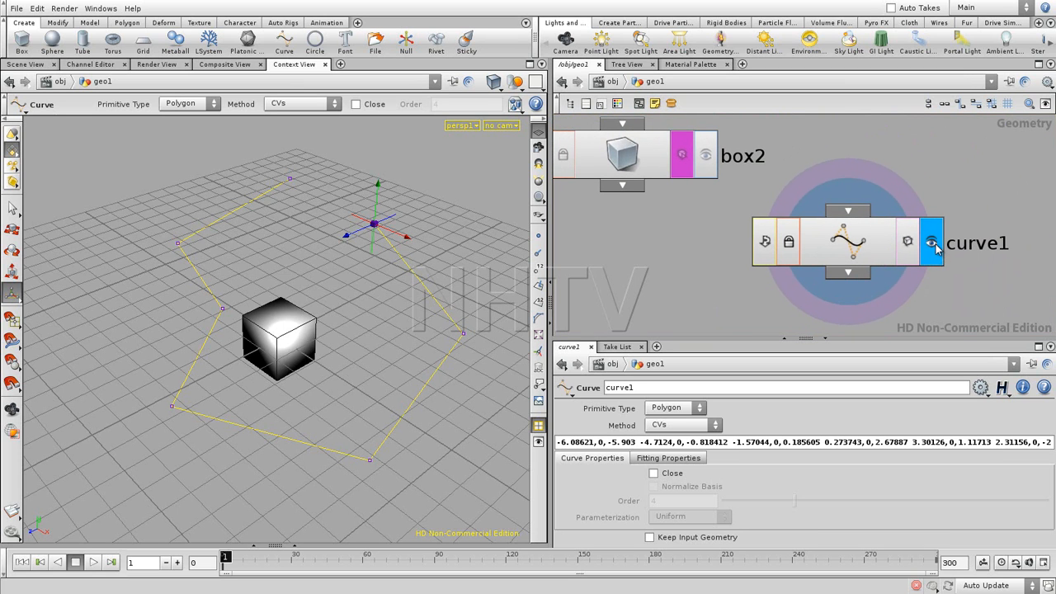
{"action": "left_click", "coordinate": [706, 156]}
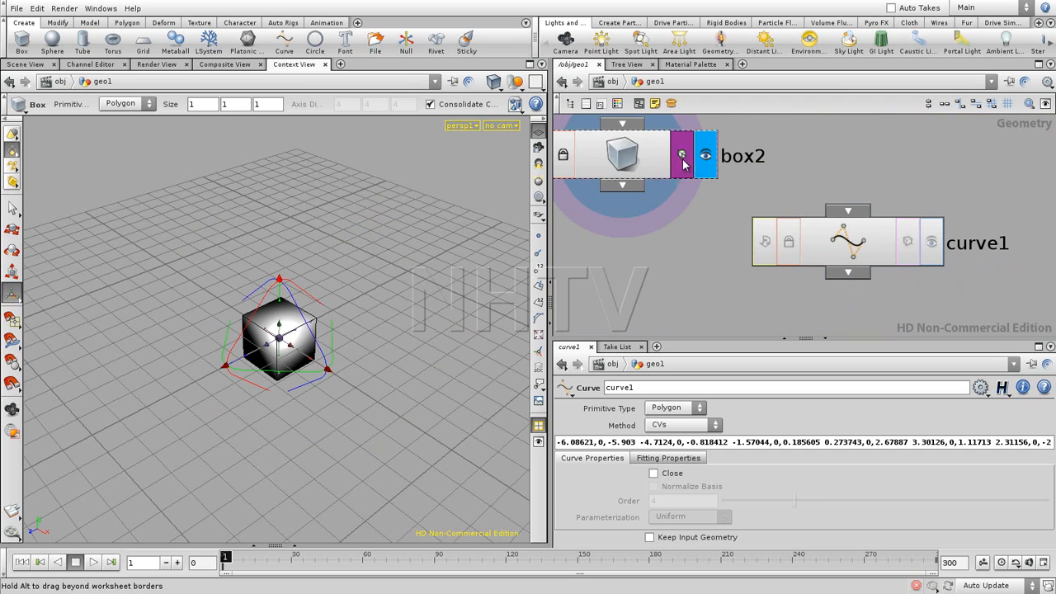
Step: Turn off the template flag on box2 and template curve1
{"action": "middle_click_drag", "start_coordinate": [662, 250], "coordinate": [683, 219]}
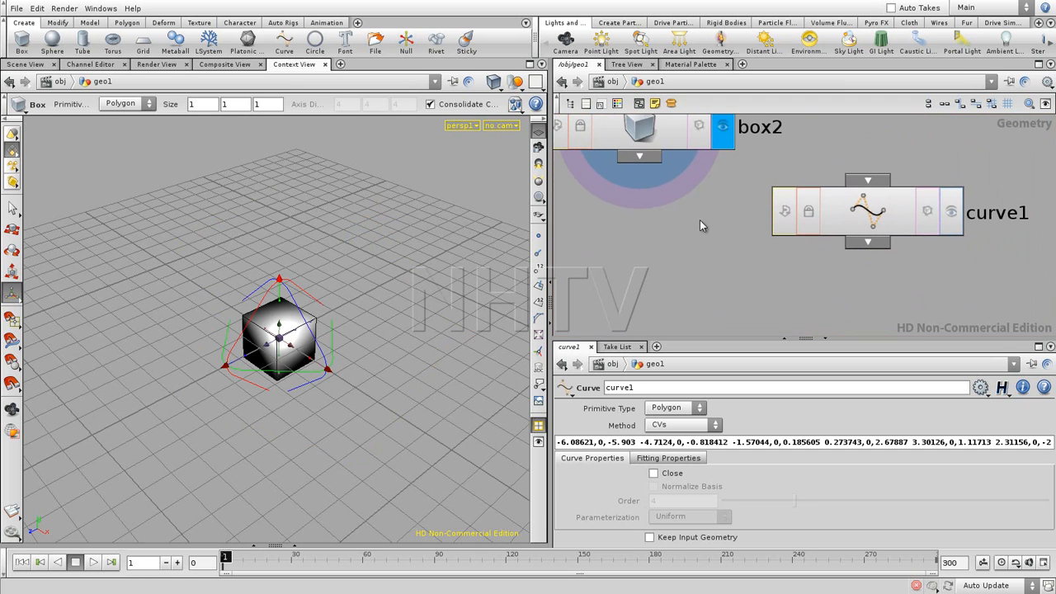
{"action": "left_click", "coordinate": [927, 213]}
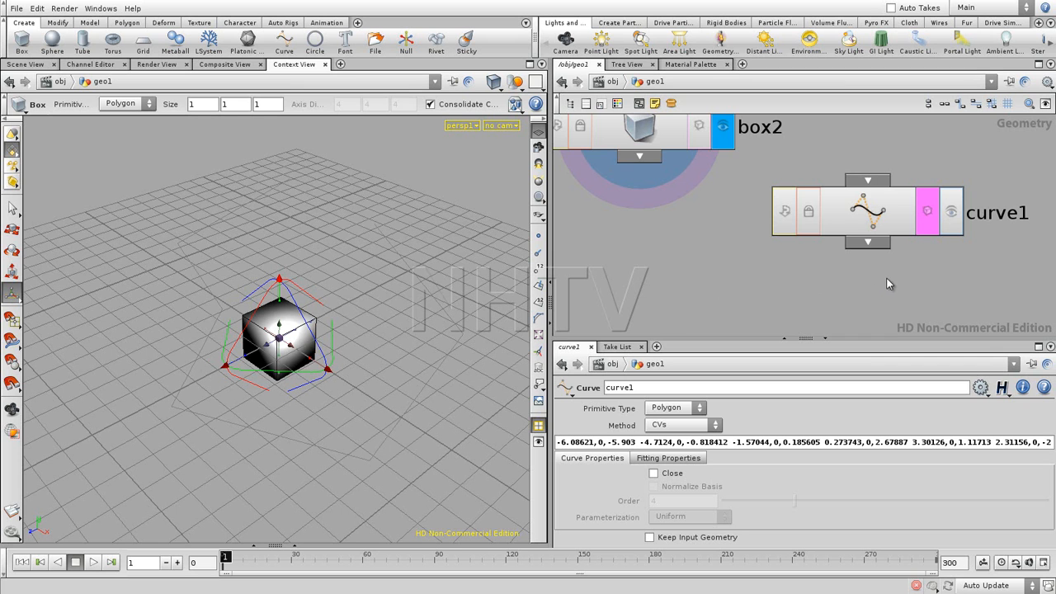
{"action": "key", "text": "h"}
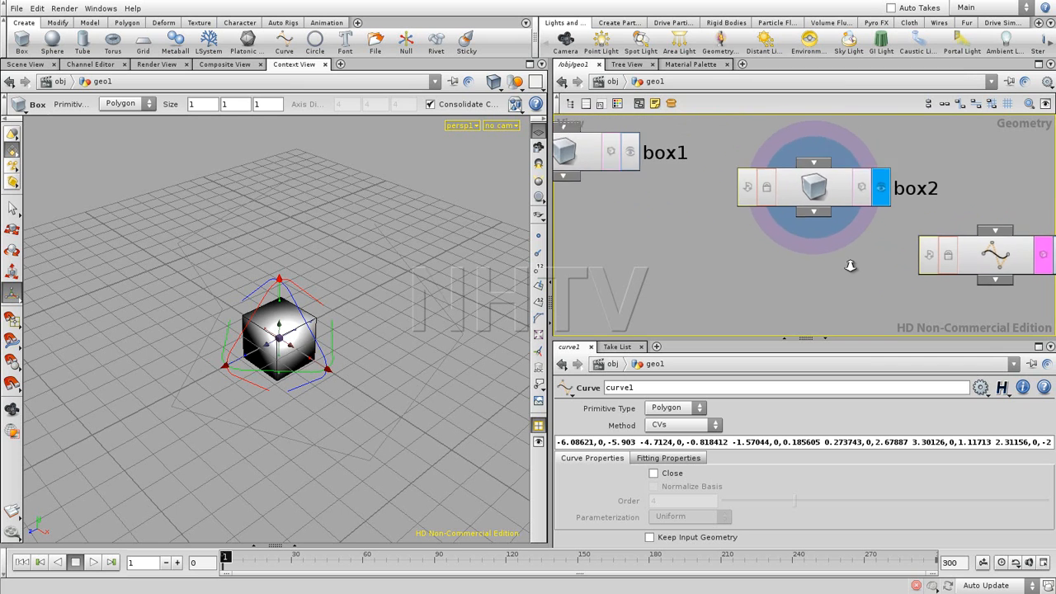
Step: Set both the template flag and the display flag on box1
{"action": "left_click", "coordinate": [612, 154]}
{"action": "left_click", "coordinate": [631, 154]}
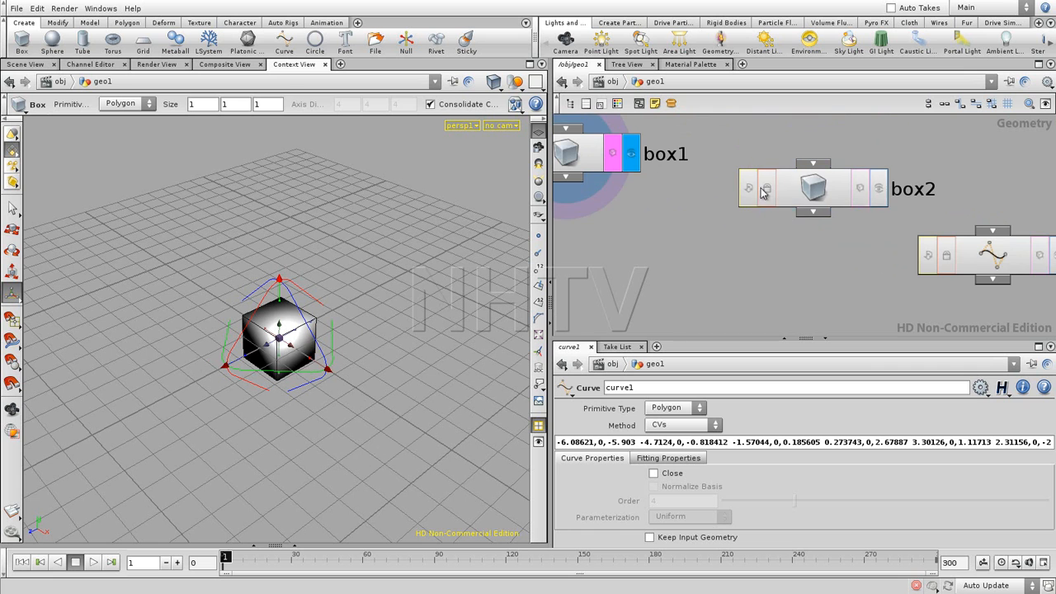
{"action": "middle_click_drag", "start_coordinate": [846, 286], "coordinate": [757, 287]}
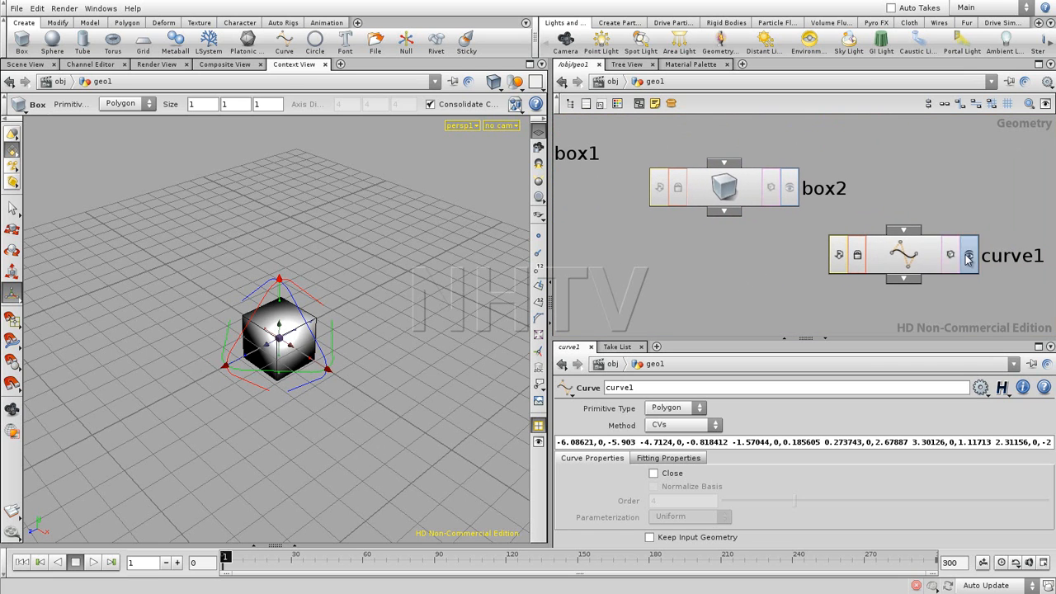
{"action": "left_click", "coordinate": [968, 255]}
{"action": "key", "text": "h"}
{"action": "left_click", "coordinate": [654, 167]}
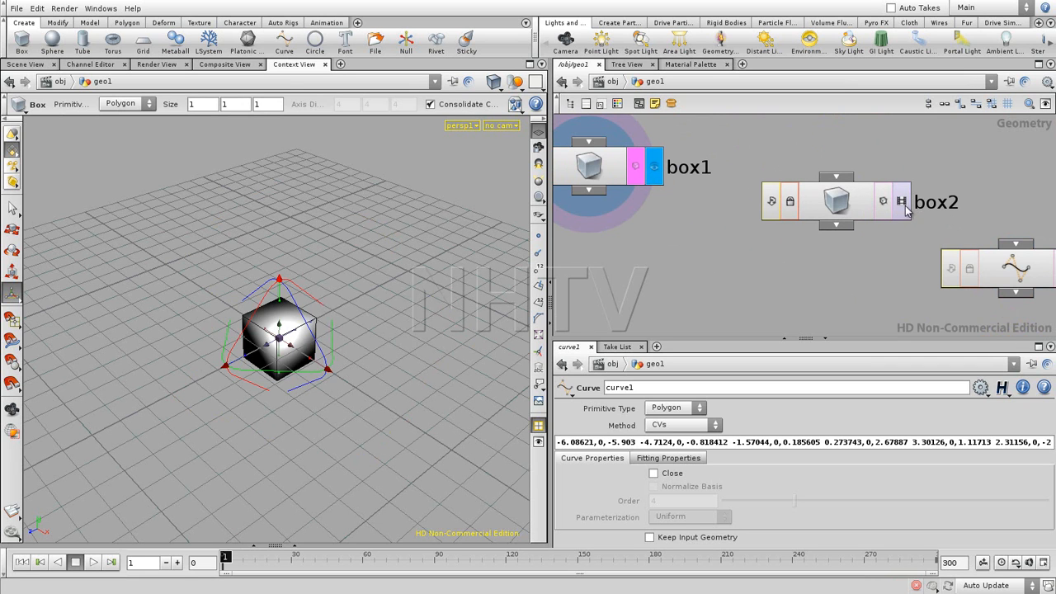
Step: Assign only the render flag to curve1, keeping the display flag on box1
{"action": "middle_click_drag", "start_coordinate": [884, 245], "coordinate": [826, 239]}
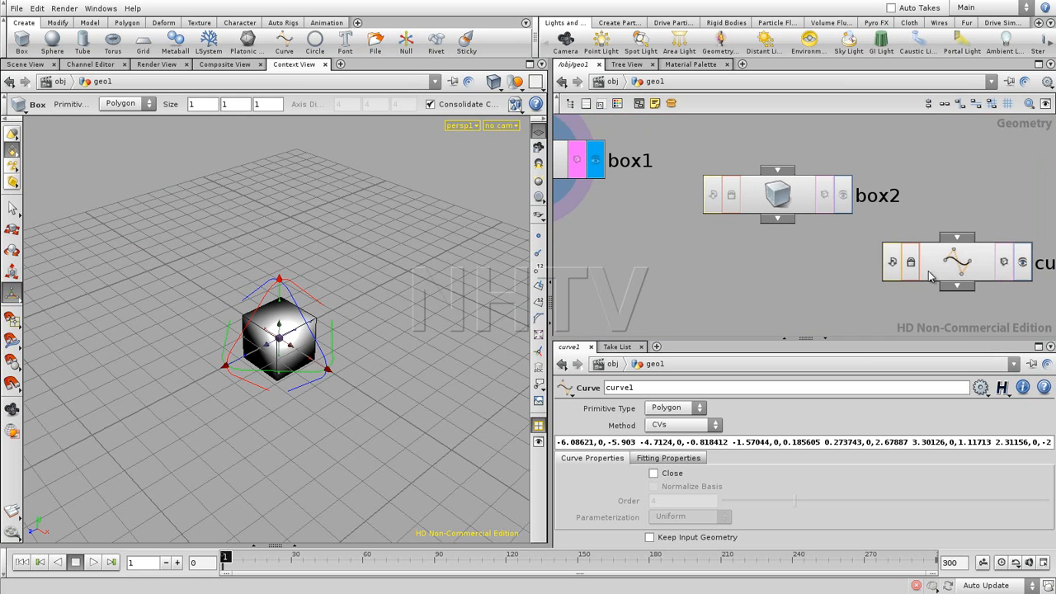
{"action": "left_click", "coordinate": [1022, 262]}
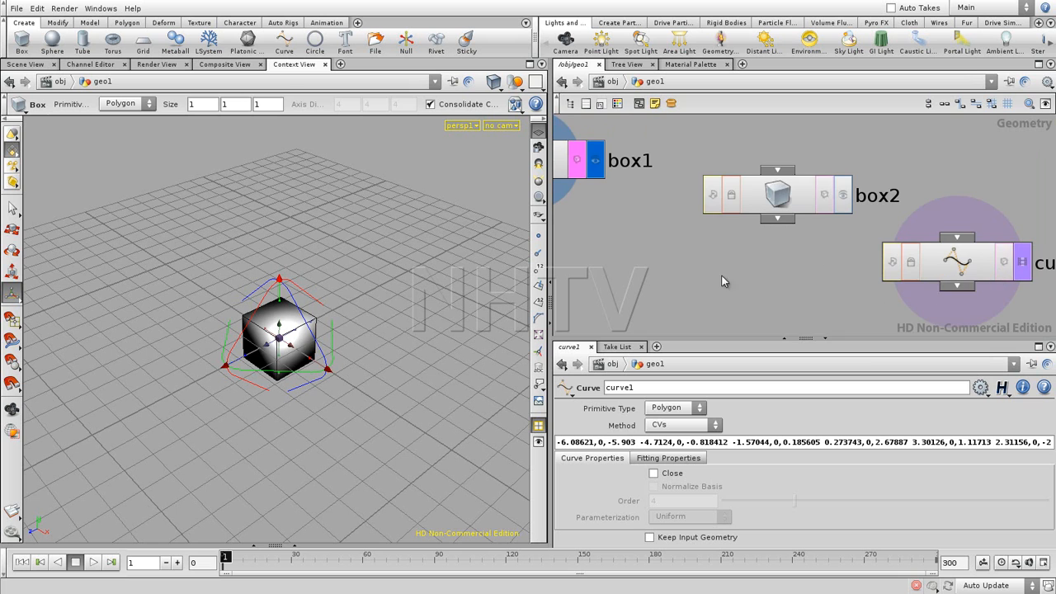
{"action": "scroll", "coordinate": [742, 280], "scroll_direction": "down", "scroll_amount": 3}
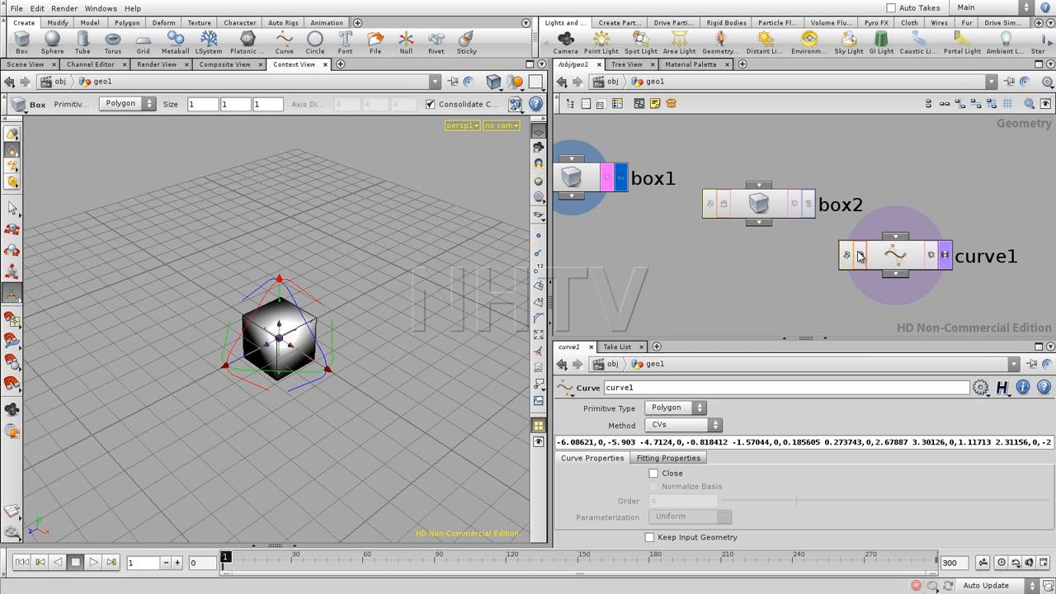
{"action": "middle_click_drag", "start_coordinate": [637, 230], "coordinate": [653, 238]}
{"action": "scroll", "coordinate": [653, 237], "scroll_direction": "up", "scroll_amount": 2}
{"action": "scroll", "coordinate": [653, 238], "scroll_direction": "up", "scroll_amount": 1}
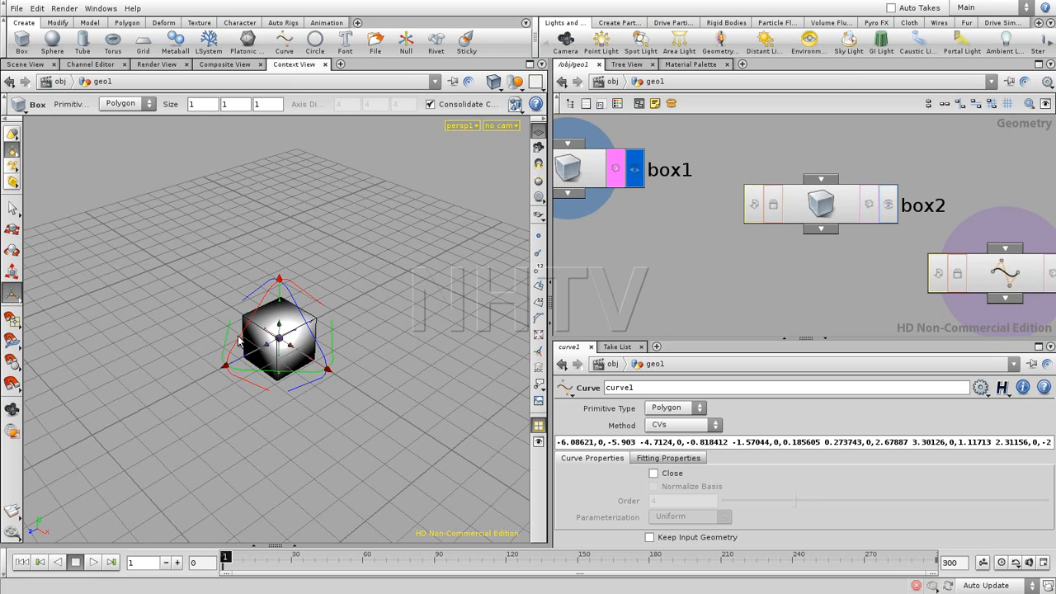
{"action": "middle_click_drag", "start_coordinate": [761, 276], "coordinate": [654, 244]}
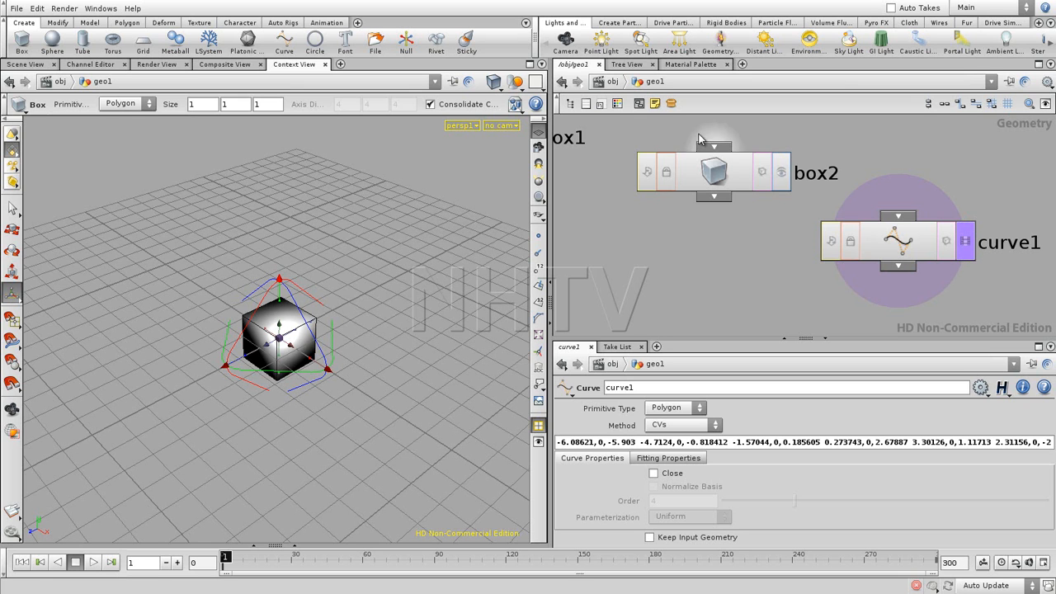
Step: Add a Subdivide node below box1, connected from box1's output to its first input, and display it
{"action": "middle_click_drag", "start_coordinate": [658, 271], "coordinate": [813, 282]}
{"action": "scroll", "coordinate": [812, 283], "scroll_direction": "down", "scroll_amount": 2}
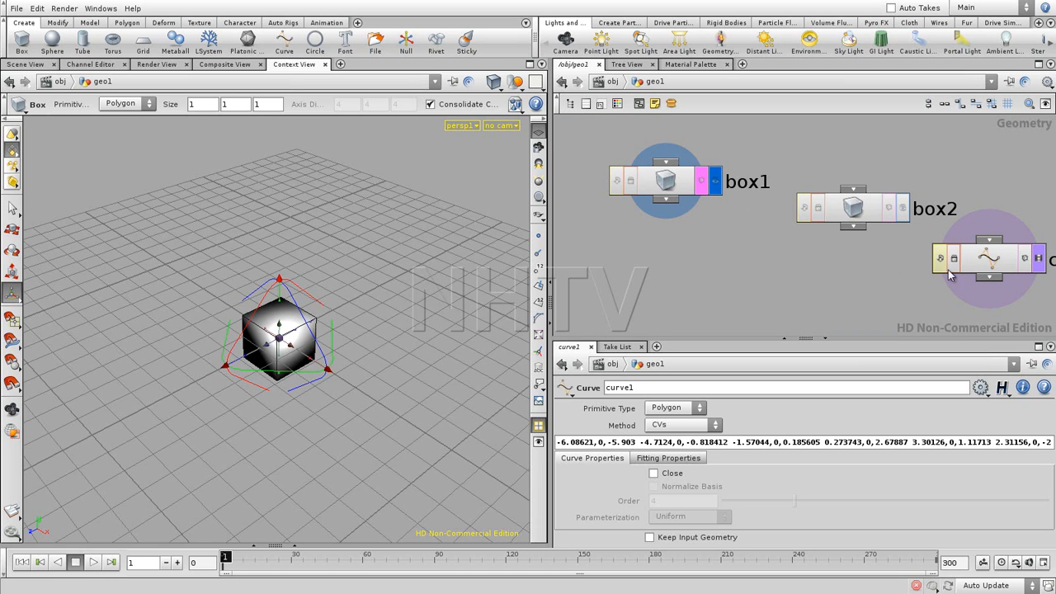
{"action": "key", "text": "Tab"}
{"action": "type", "text": "sub"}
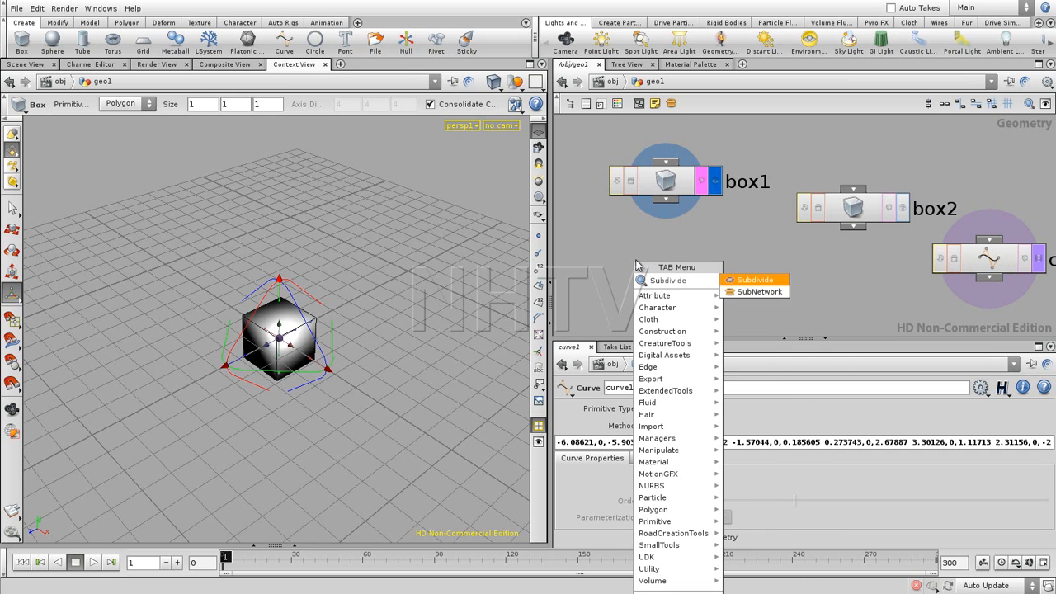
{"action": "left_click", "coordinate": [742, 280]}
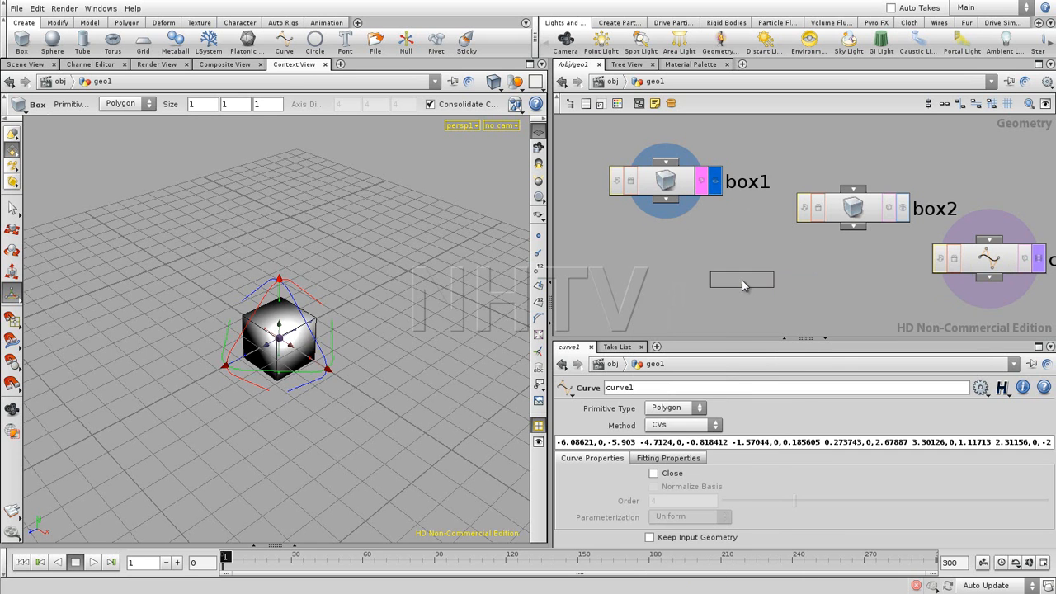
{"action": "left_click", "coordinate": [667, 264]}
{"action": "left_click_drag", "start_coordinate": [672, 266], "coordinate": [672, 280]}
{"action": "left_click_drag", "start_coordinate": [666, 201], "coordinate": [638, 259]}
{"action": "left_click", "coordinate": [715, 281]}
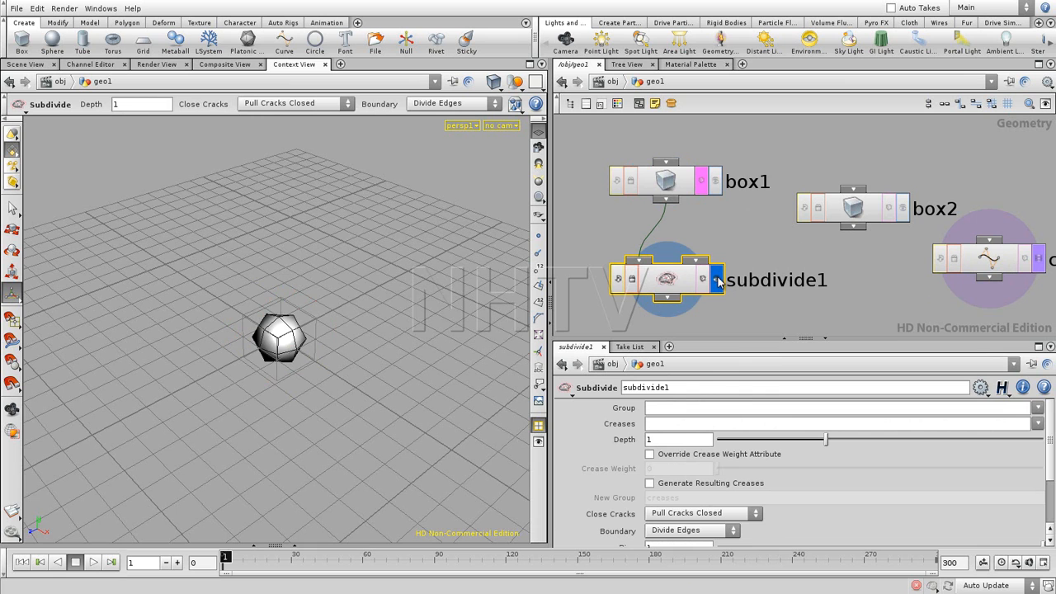
Step: Set the Subdivide depth to 3 and inspect the smoothed box up close
{"action": "left_click_drag", "start_coordinate": [827, 439], "coordinate": [1013, 439]}
{"action": "left_click_drag", "start_coordinate": [310, 310], "coordinate": [285, 334], "text": "alt"}
{"action": "right_click_drag", "start_coordinate": [247, 363], "coordinate": [464, 351], "text": "alt"}
{"action": "left_click_drag", "start_coordinate": [464, 352], "coordinate": [393, 381]}
{"action": "middle_click_drag", "start_coordinate": [412, 361], "coordinate": [371, 377], "text": "alt"}
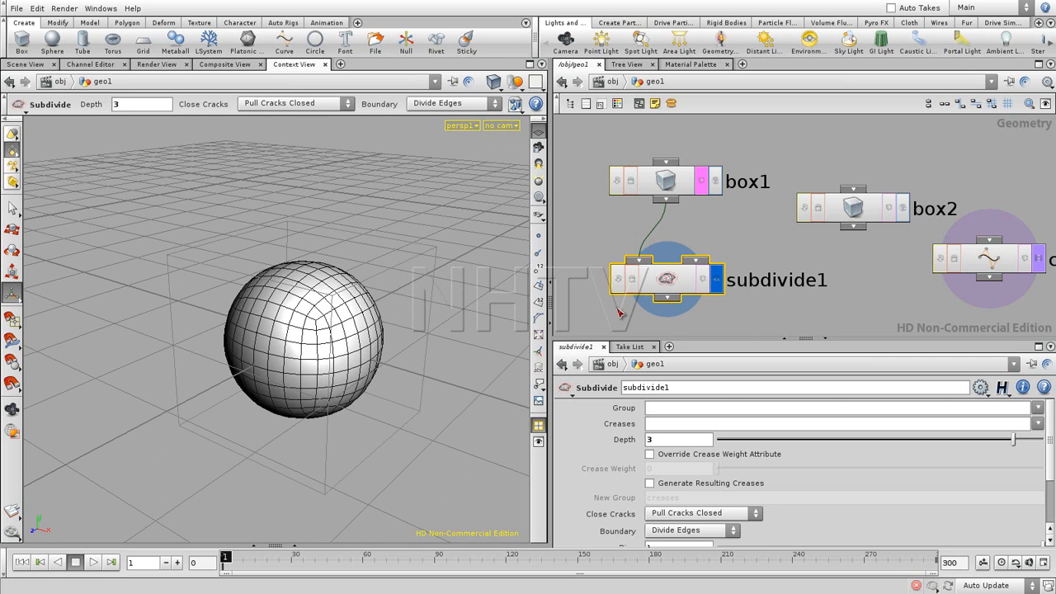
Step: Set the display flag on box1 and only the render flag on subdivide1, viewing the displayed box
{"action": "left_click", "coordinate": [715, 181]}
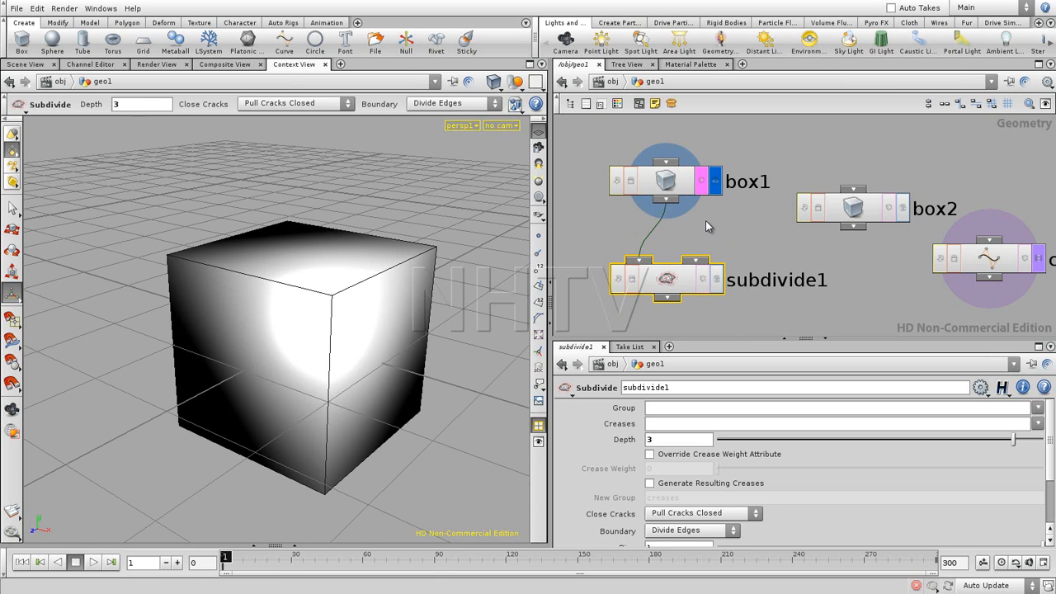
{"action": "left_click", "coordinate": [717, 280]}
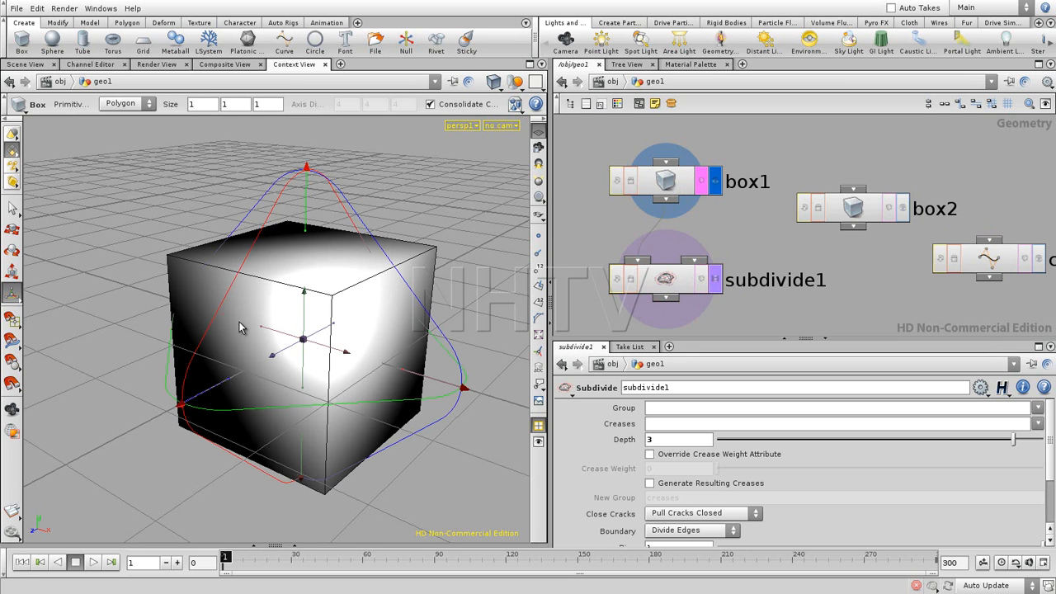
{"action": "key", "text": "Escape"}
{"action": "left_click_drag", "start_coordinate": [401, 217], "coordinate": [275, 330]}
{"action": "key", "text": "Return"}
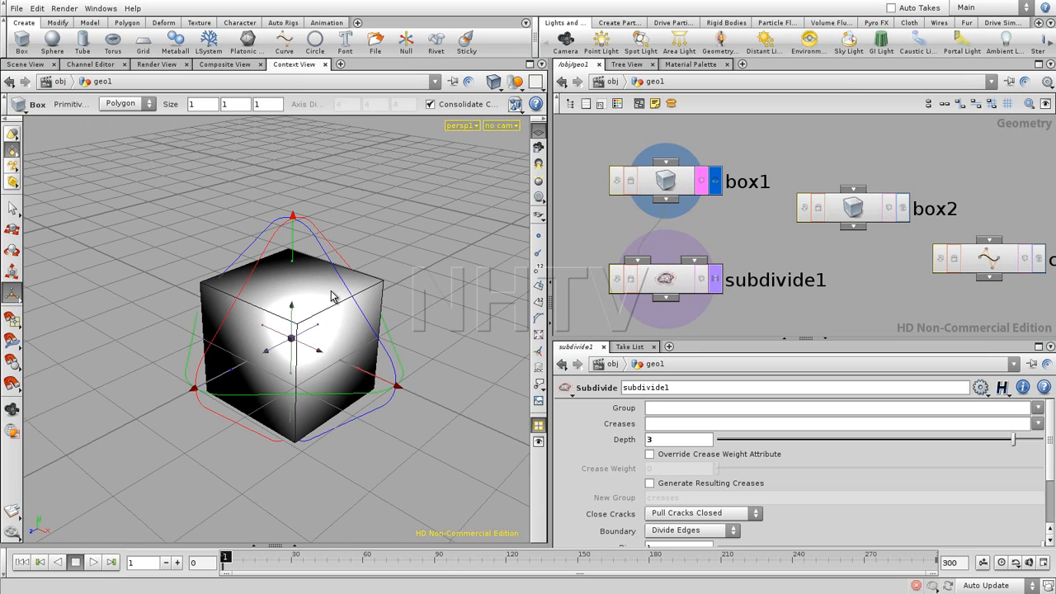
{"action": "key", "text": "Escape"}
{"action": "left_click_drag", "start_coordinate": [212, 381], "coordinate": [205, 482]}
{"action": "key", "text": "Return"}
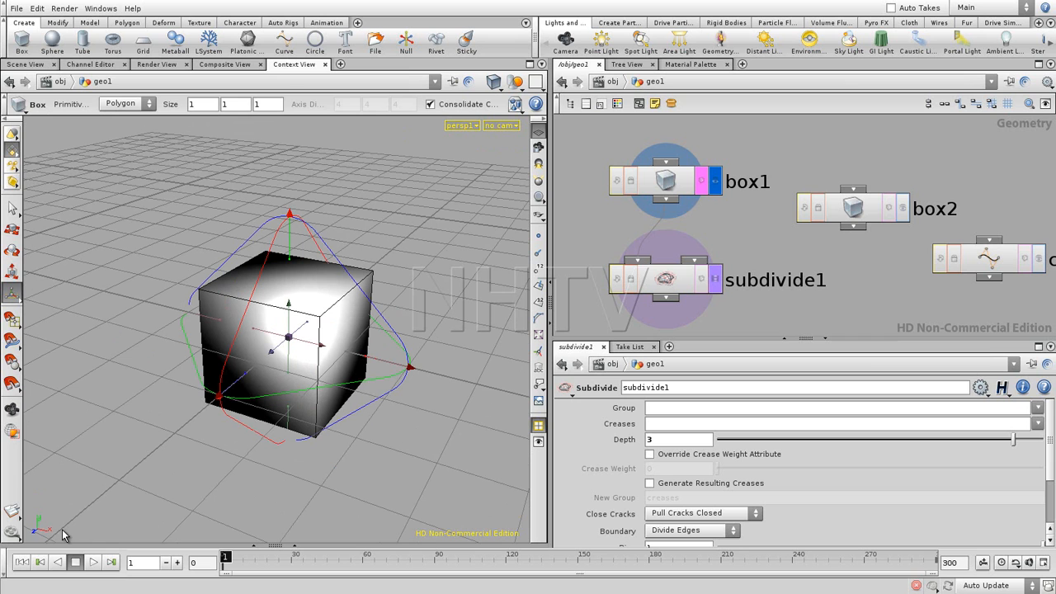
Step: Render the current view in MPlay and close the render window
{"action": "left_click", "coordinate": [12, 532]}
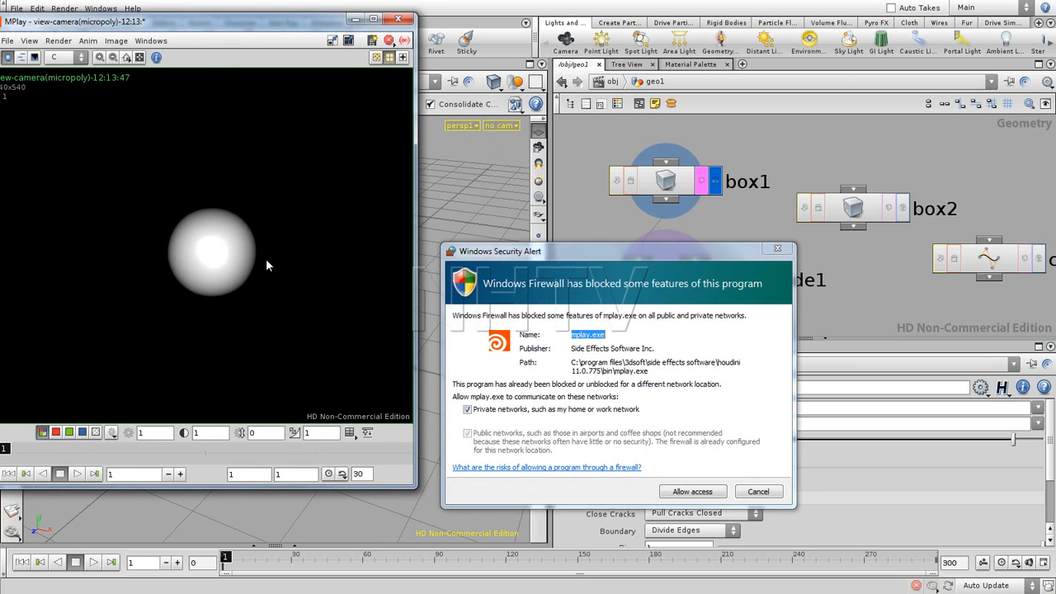
{"action": "left_click_drag", "start_coordinate": [256, 50], "coordinate": [614, 74]}
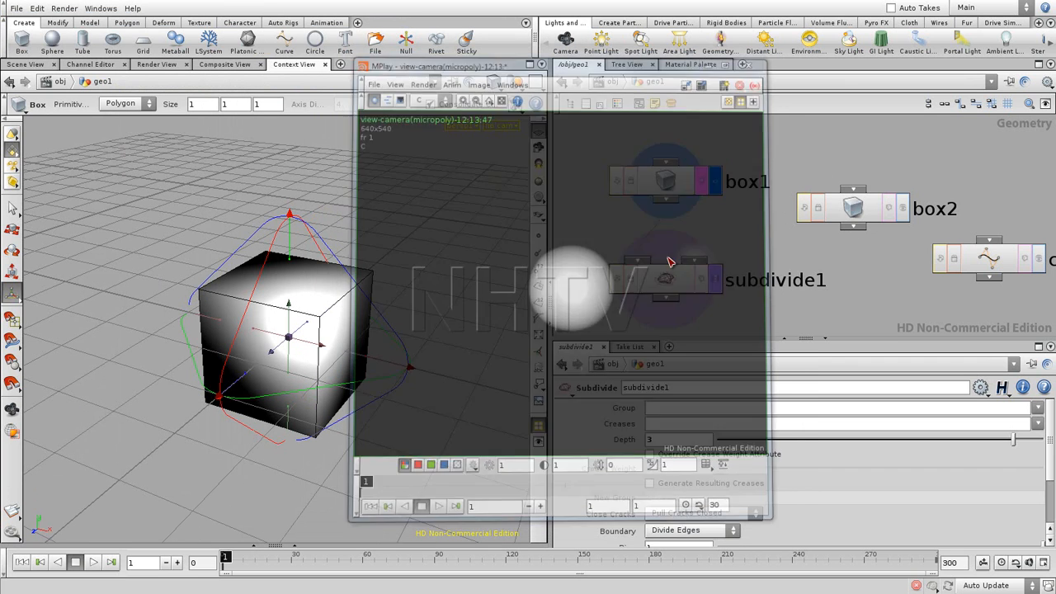
{"action": "left_click", "coordinate": [757, 54]}
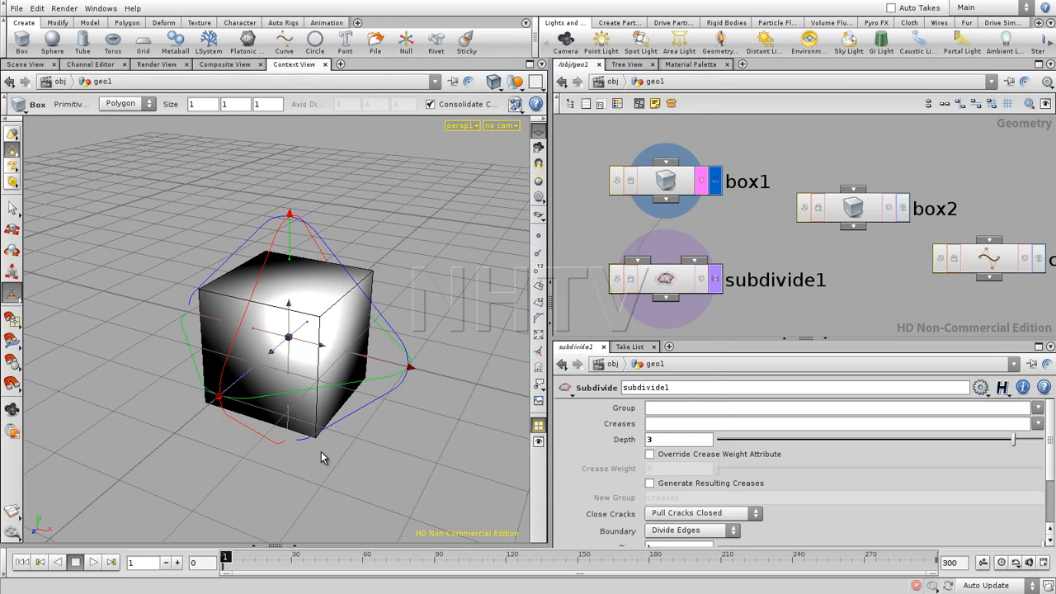
Step: Set the display and render flags on subdivide1 and spread the geometry nodes farther apart
{"action": "left_click", "coordinate": [714, 279]}
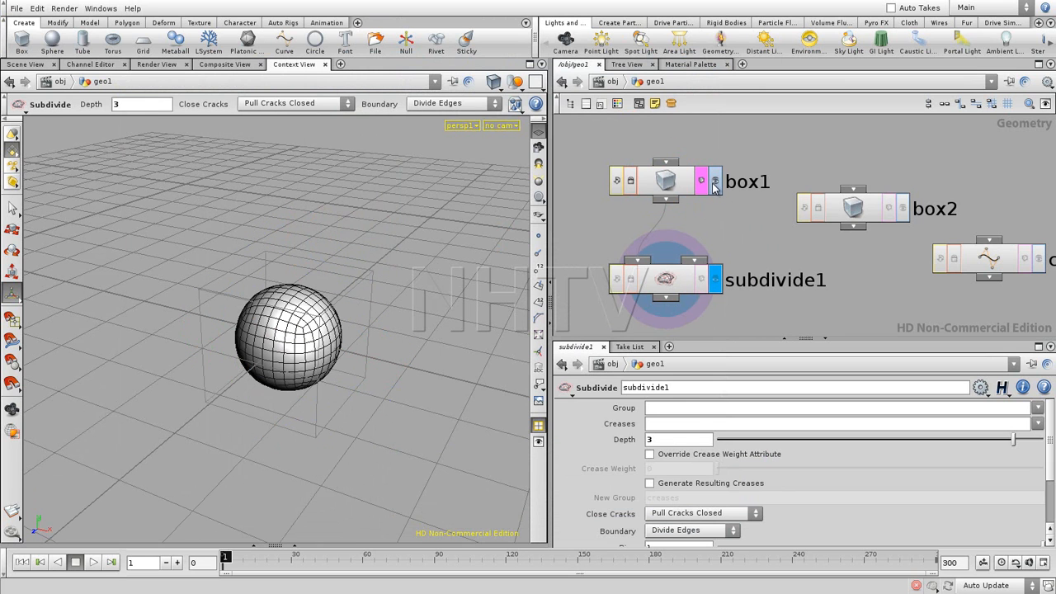
{"action": "middle_click_drag", "start_coordinate": [734, 297], "coordinate": [743, 249]}
{"action": "mouse_move", "coordinate": [816, 212]}
{"action": "middle_mouse_down"}
{"action": "mouse_move", "coordinate": [789, 213]}
{"action": "mouse_move", "coordinate": [801, 199]}
{"action": "middle_mouse_up"}
{"action": "left_click_drag", "start_coordinate": [671, 296], "coordinate": [671, 303]}
{"action": "middle_click_drag", "start_coordinate": [755, 212], "coordinate": [770, 299]}
{"action": "left_click_drag", "start_coordinate": [683, 222], "coordinate": [638, 190]}
{"action": "left_click_drag", "start_coordinate": [864, 247], "coordinate": [804, 194]}
Step: Move the display and render flags to box1
{"action": "middle_click_drag", "start_coordinate": [685, 192], "coordinate": [715, 176]}
{"action": "left_click", "coordinate": [706, 160]}
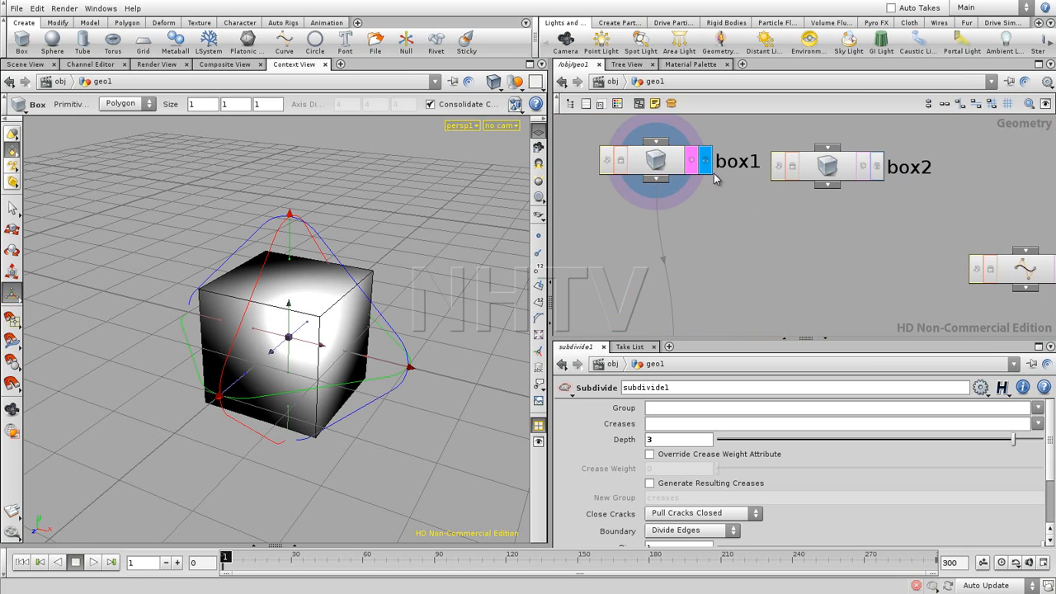
Step: Move the display flag to box2 and from there to curve1 to view each node's geometry
{"action": "left_click", "coordinate": [876, 166]}
{"action": "middle_click_drag", "start_coordinate": [872, 240], "coordinate": [844, 252]}
{"action": "left_click", "coordinate": [1000, 268]}
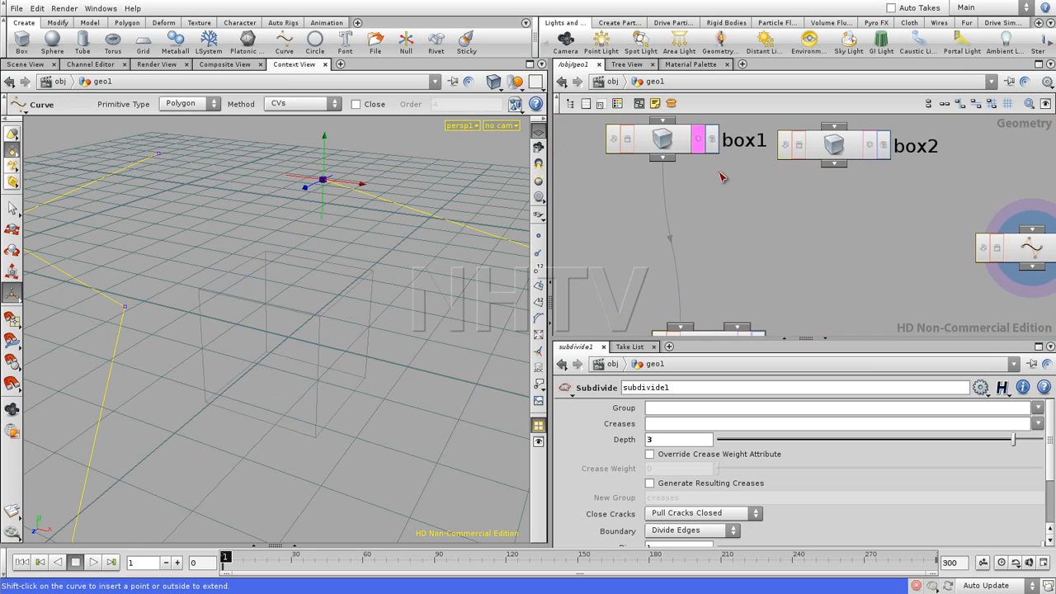
{"action": "middle_click_drag", "start_coordinate": [766, 232], "coordinate": [724, 216]}
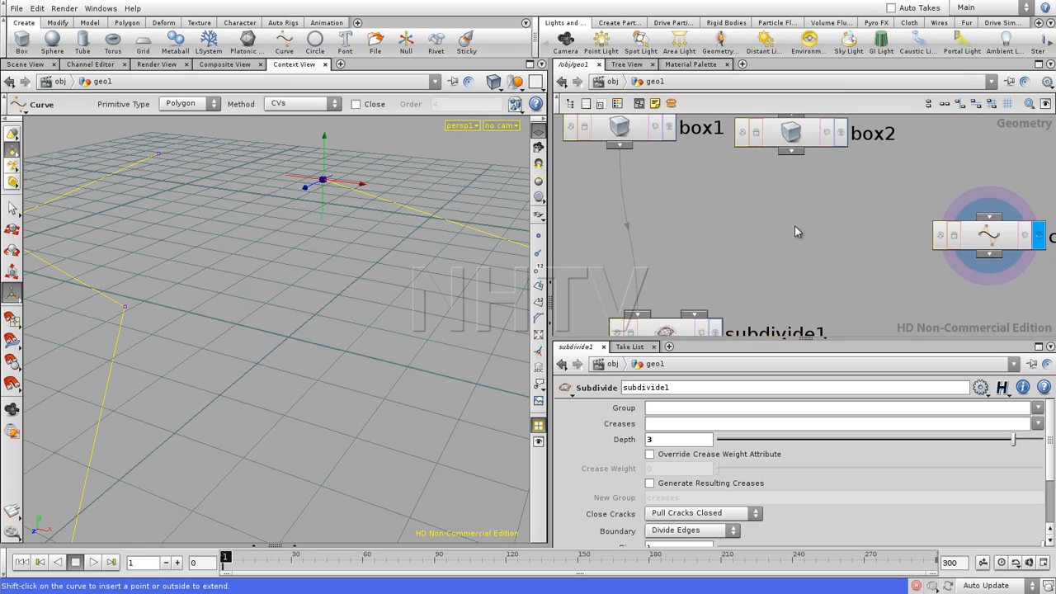
Step: Reposition curve1 closer to box2 and shift subdivide1 sideways to tidy the node network
{"action": "middle_click_drag", "start_coordinate": [866, 229], "coordinate": [842, 251]}
{"action": "left_click_drag", "start_coordinate": [943, 261], "coordinate": [881, 223]}
{"action": "key", "text": "h"}
{"action": "left_click_drag", "start_coordinate": [747, 290], "coordinate": [788, 307]}
{"action": "middle_click_drag", "start_coordinate": [825, 240], "coordinate": [762, 272]}
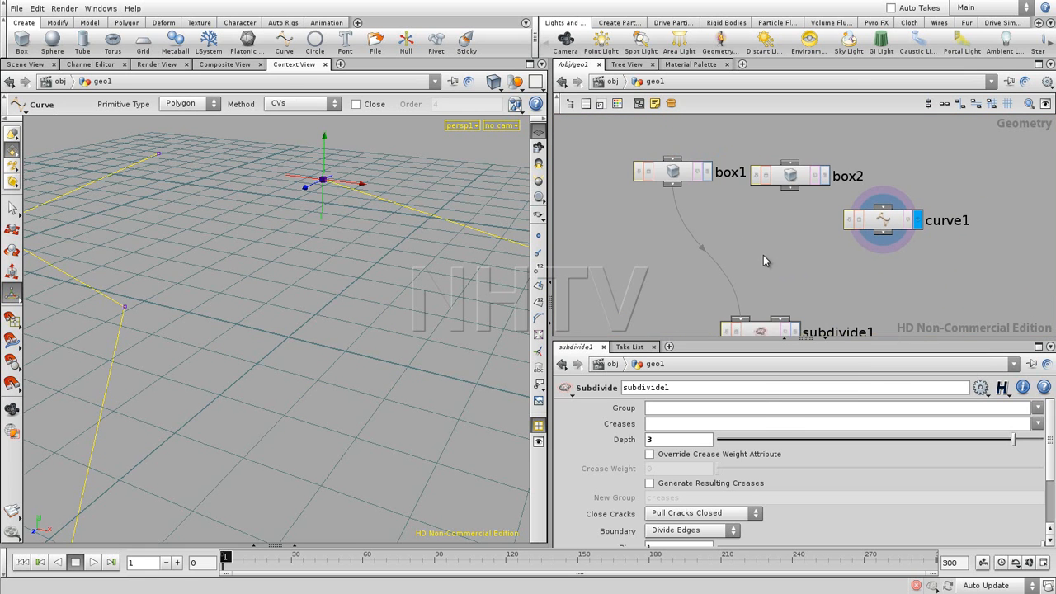
Step: Insert a Merge node into the connection between box1 and subdivide1
{"action": "key", "text": "Tab"}
{"action": "type", "text": "Merge"}
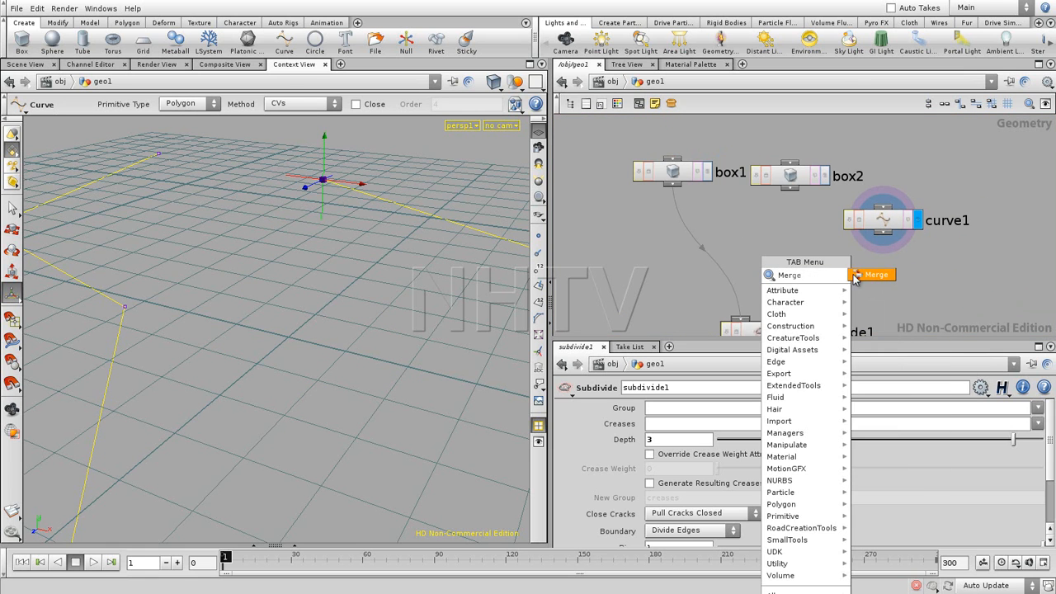
{"action": "key", "text": "Return"}
{"action": "left_click", "coordinate": [760, 273]}
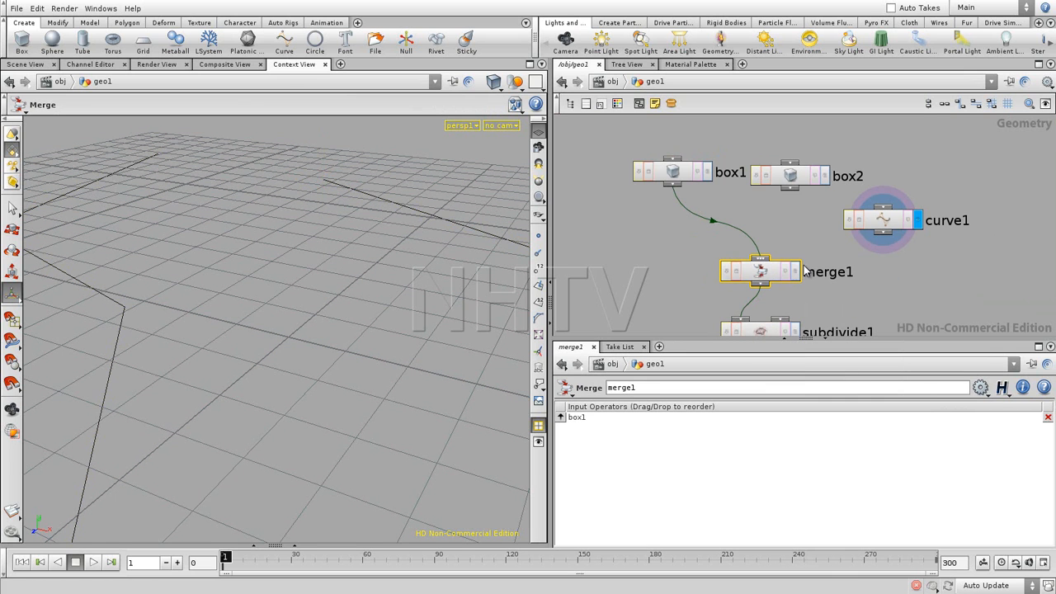
Step: Connect box2 and curve1 into merge1 and set the display flag on merge1
{"action": "scroll", "coordinate": [831, 244], "scroll_direction": "up", "scroll_amount": 2}
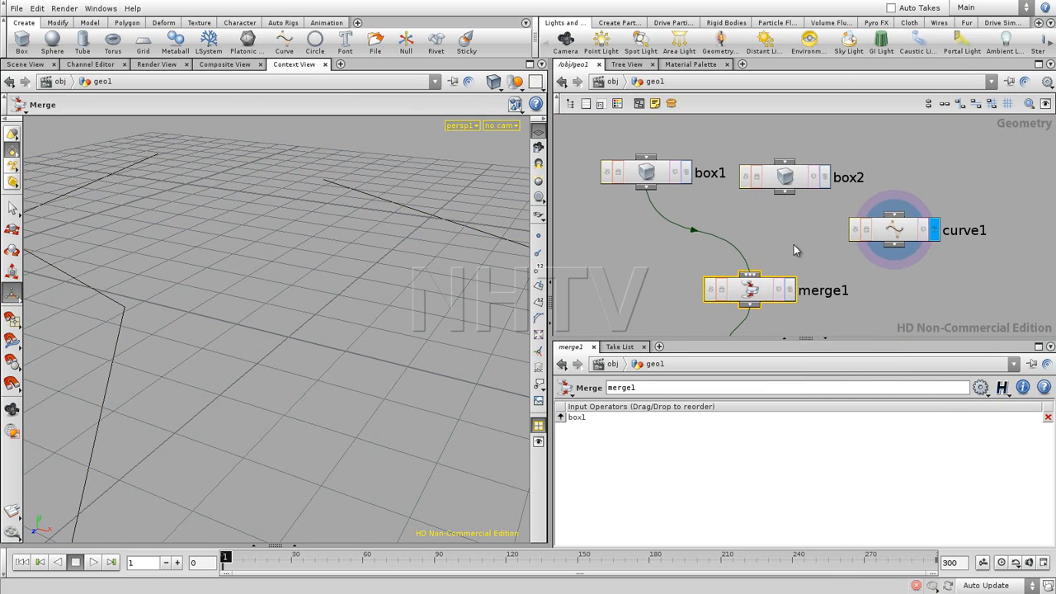
{"action": "left_click_drag", "start_coordinate": [788, 176], "coordinate": [762, 259]}
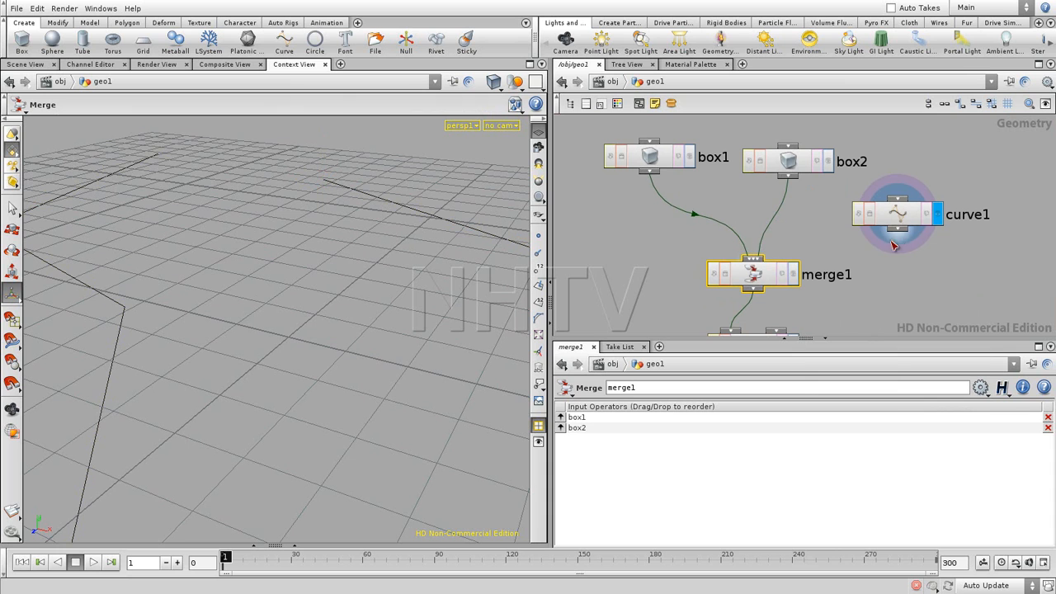
{"action": "left_click_drag", "start_coordinate": [898, 230], "coordinate": [777, 263]}
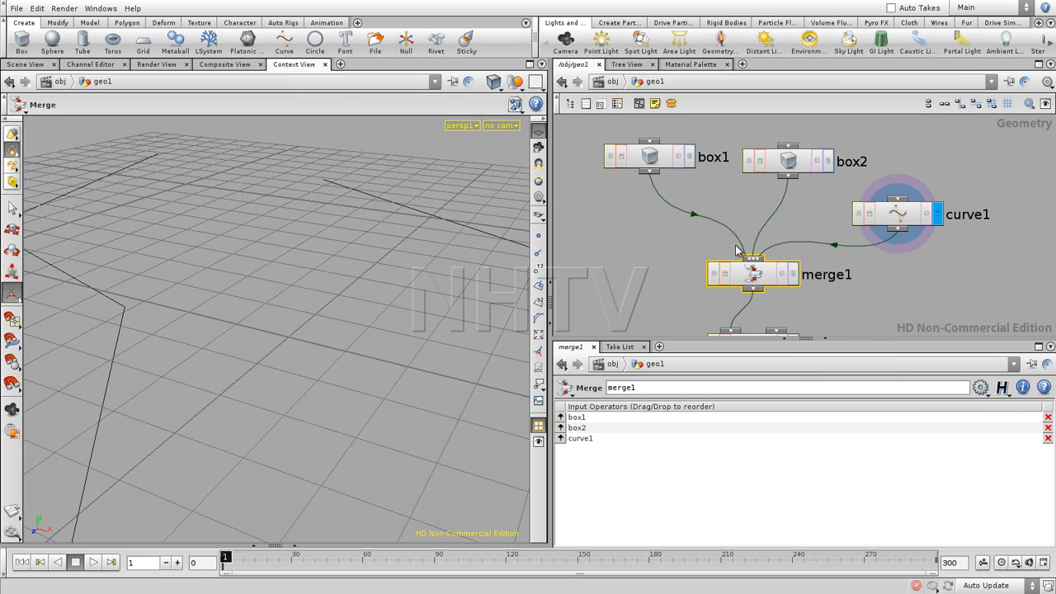
{"action": "left_click", "coordinate": [794, 275]}
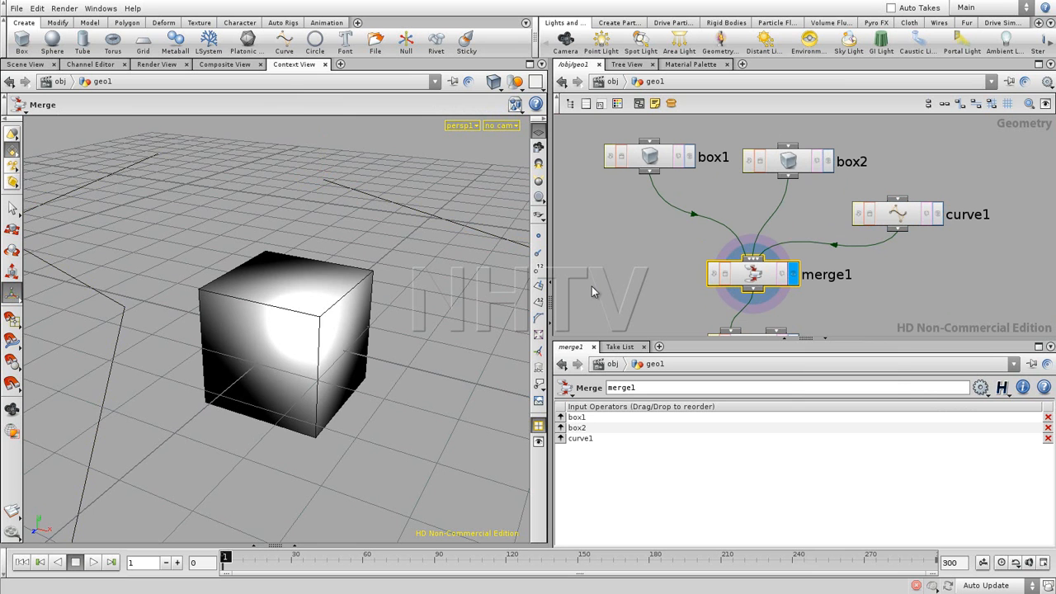
{"action": "right_click_drag", "start_coordinate": [391, 270], "coordinate": [299, 311], "text": "alt"}
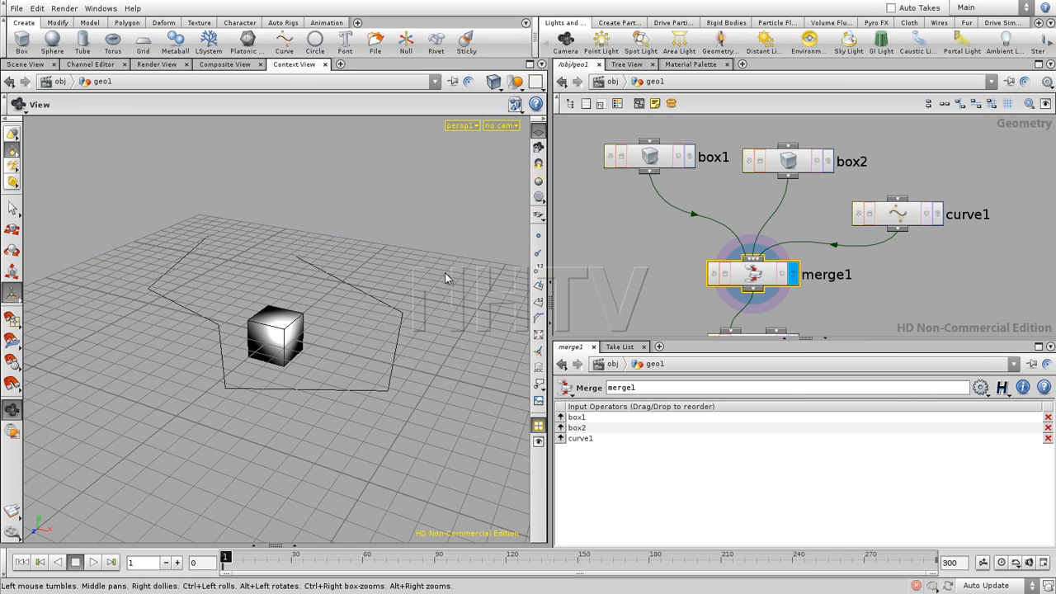
Step: Move box2 higher in the network, insert a Transform node between it and merge1, and display the Transform node
{"action": "middle_click_drag", "start_coordinate": [793, 172], "coordinate": [801, 260]}
{"action": "left_click_drag", "start_coordinate": [801, 260], "coordinate": [792, 168]}
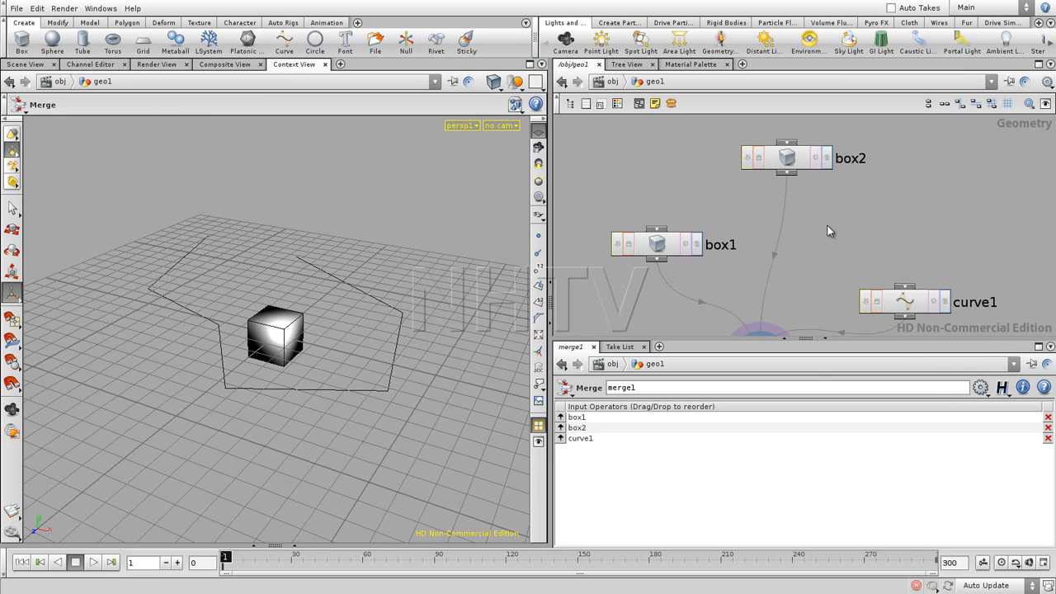
{"action": "key", "text": "Tab"}
{"action": "left_click", "coordinate": [947, 269]}
{"action": "left_click", "coordinate": [812, 213]}
{"action": "left_click", "coordinate": [826, 210]}
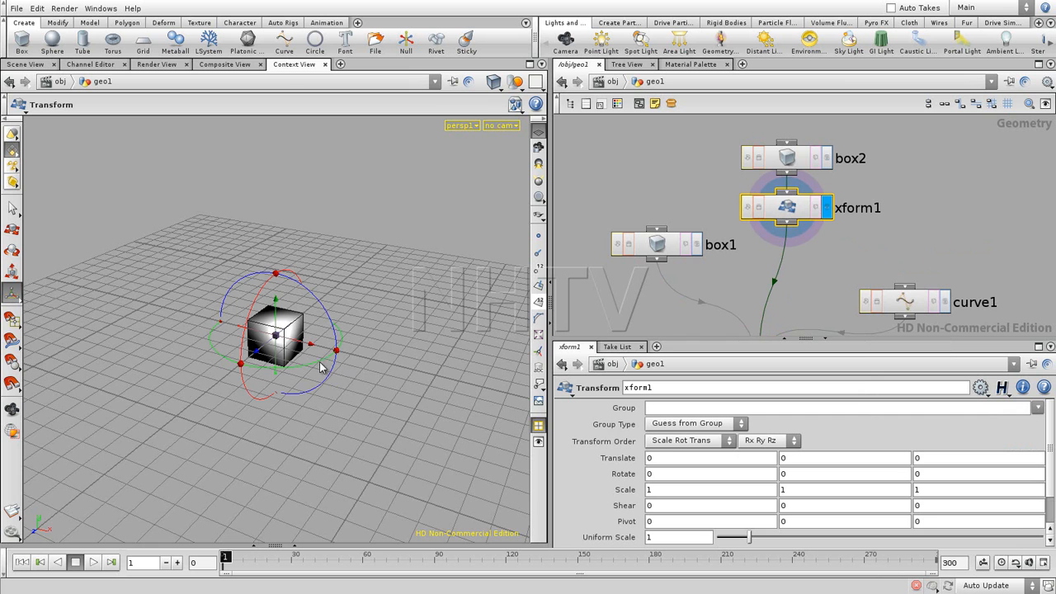
Step: Translate the second box about 1.8 units along X with xform1 and return the display flag to merge1
{"action": "left_click_drag", "start_coordinate": [297, 347], "coordinate": [366, 361]}
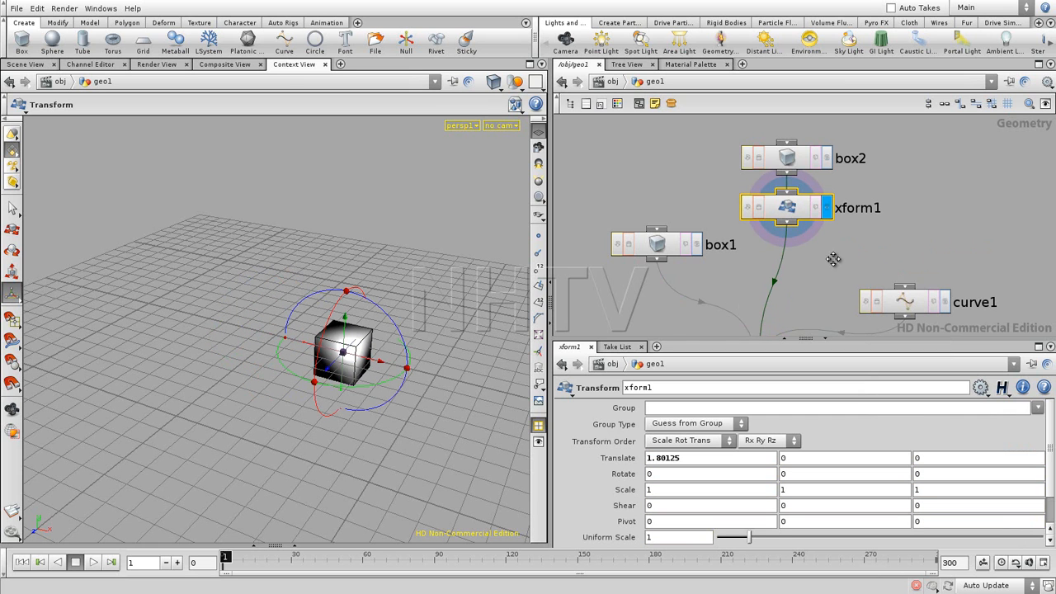
{"action": "scroll", "coordinate": [809, 268], "scroll_direction": "down", "scroll_amount": 3}
{"action": "left_click", "coordinate": [795, 265]}
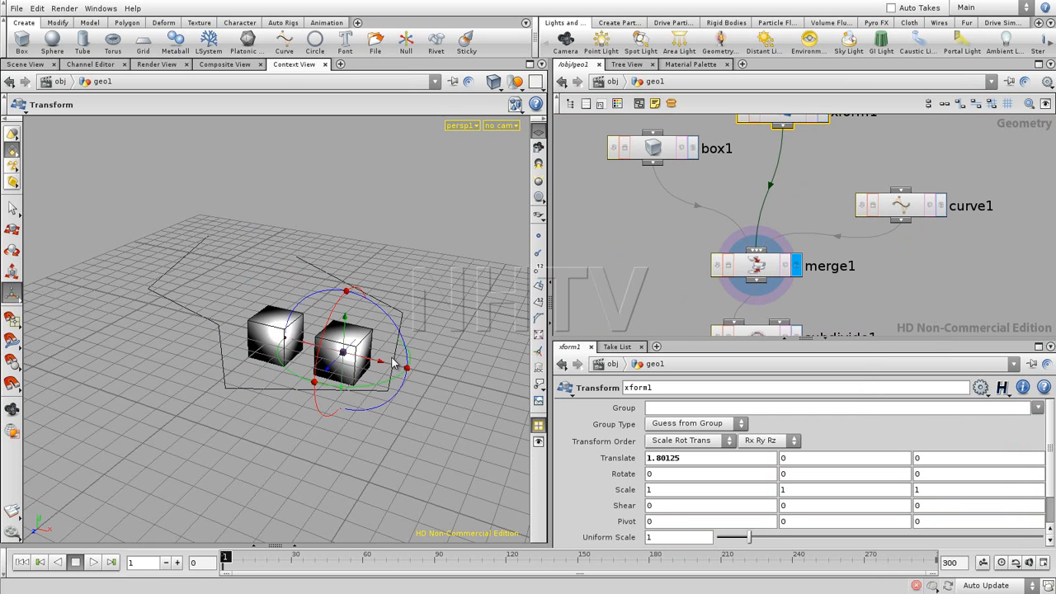
Step: Display the subdivide1 result briefly and switch the display flag back to merge1
{"action": "scroll", "coordinate": [820, 303], "scroll_direction": "down", "scroll_amount": 3}
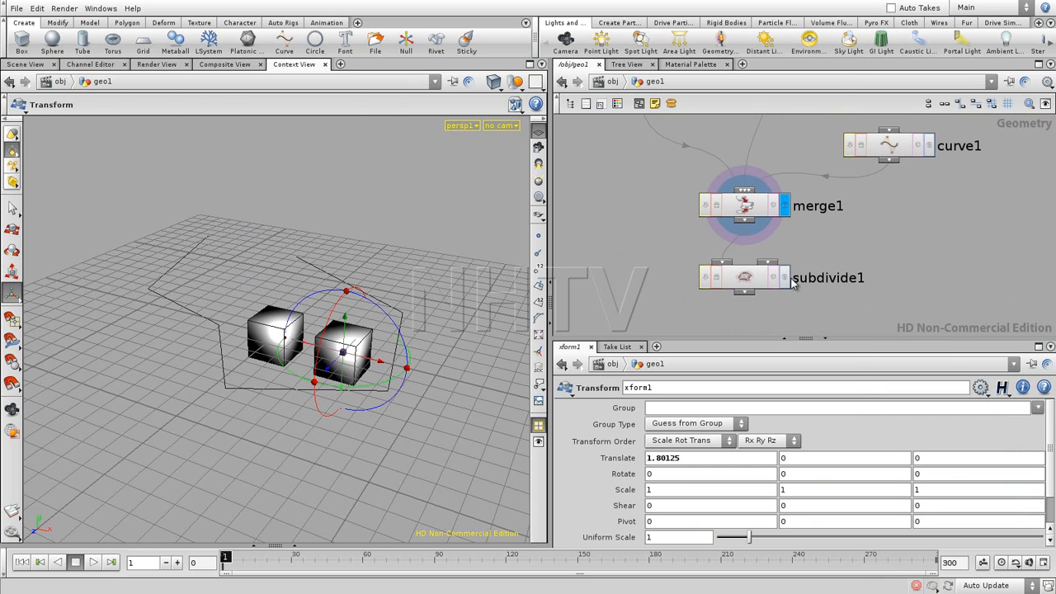
{"action": "left_click", "coordinate": [784, 277]}
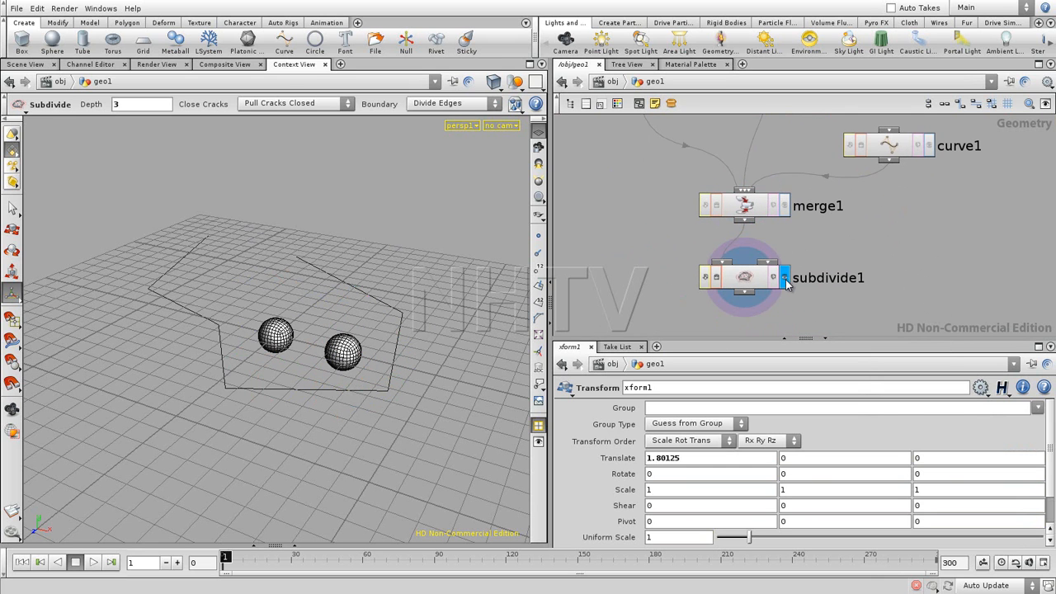
{"action": "left_click", "coordinate": [784, 205]}
{"action": "scroll", "coordinate": [792, 237], "scroll_direction": "up", "scroll_amount": 3}
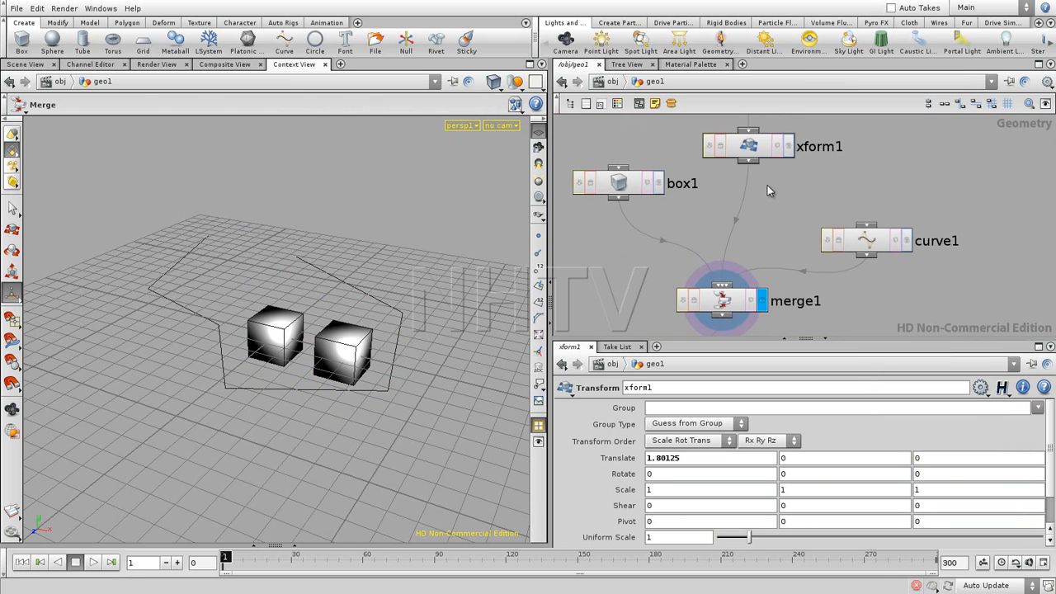
{"action": "scroll", "coordinate": [755, 207], "scroll_direction": "down", "scroll_amount": 3}
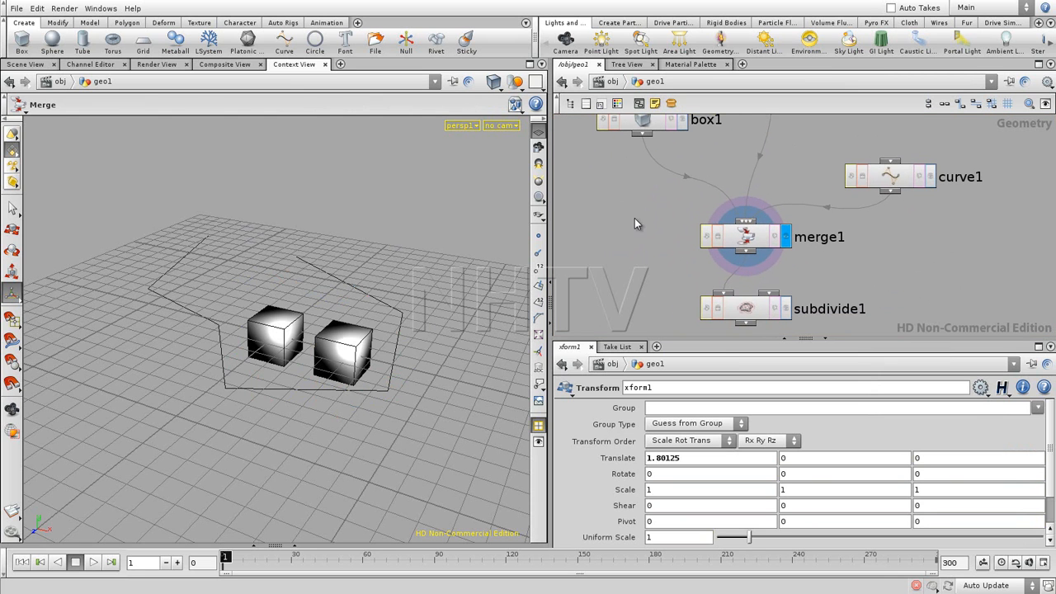
Step: Go up to the object level, reposition the geo1 node, and go back inside geo1
{"action": "key", "text": "u"}
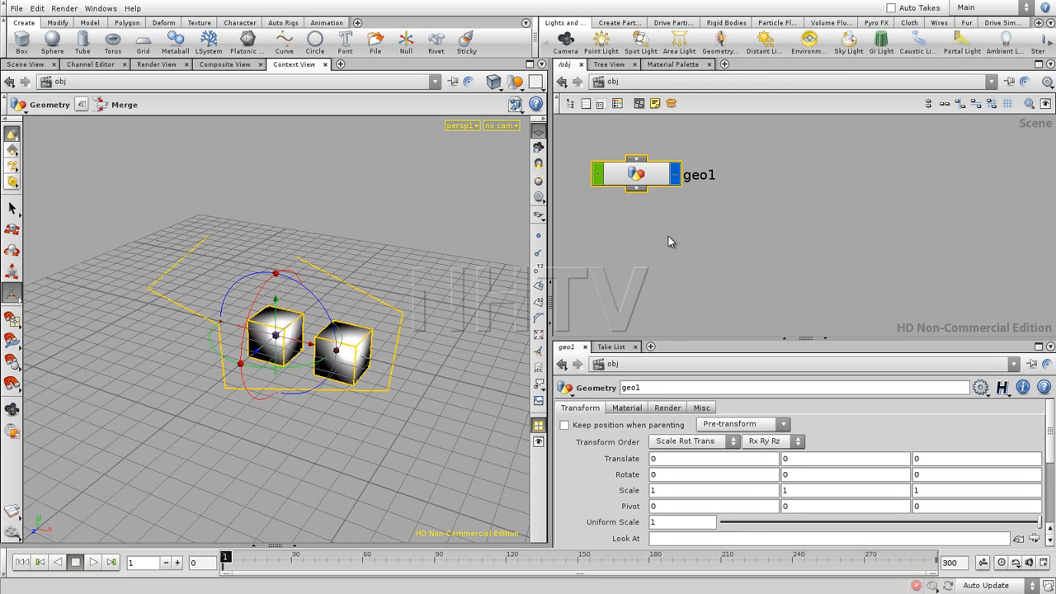
{"action": "key", "text": "i"}
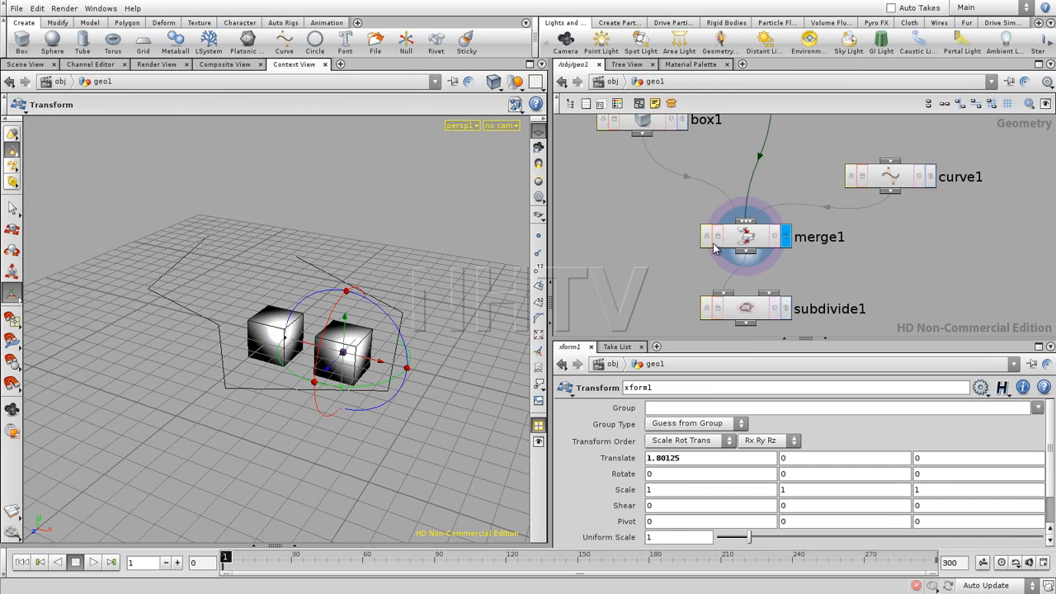
{"action": "key", "text": "u"}
{"action": "left_click_drag", "start_coordinate": [632, 175], "coordinate": [695, 202]}
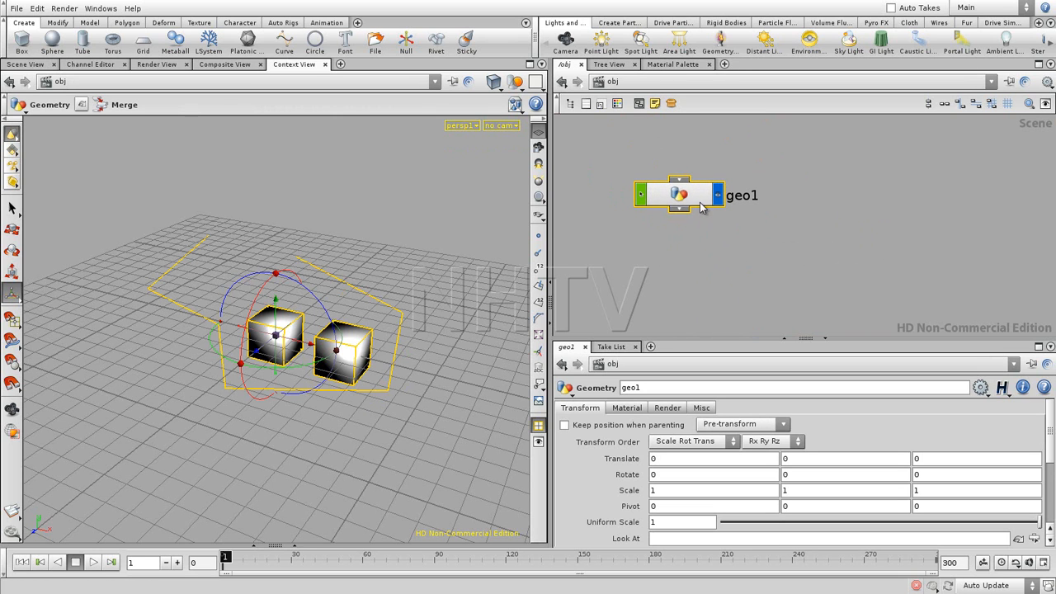
{"action": "double_click", "coordinate": [692, 201]}
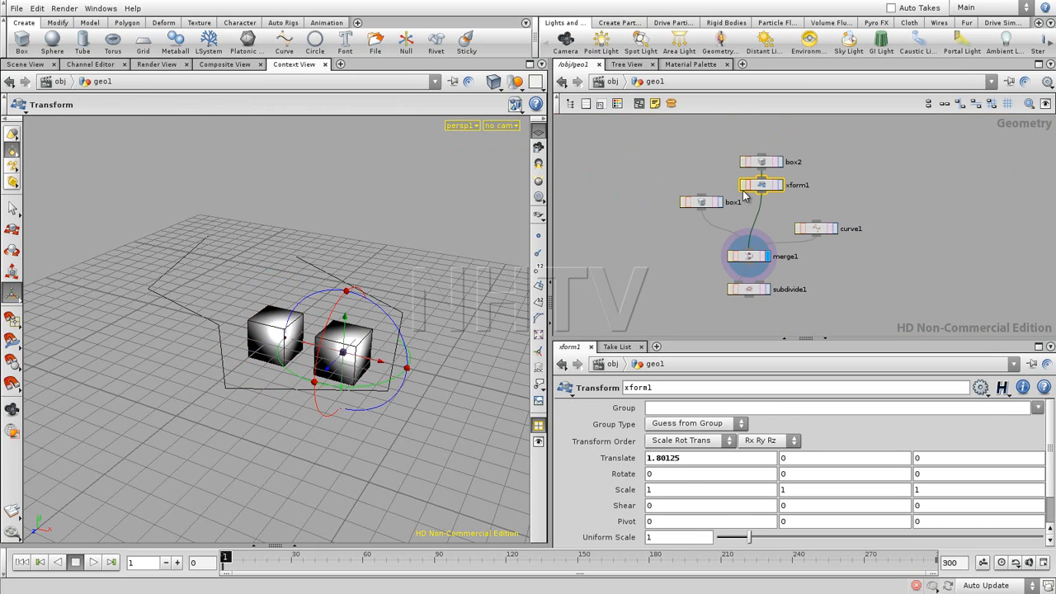
{"action": "key", "text": "u"}
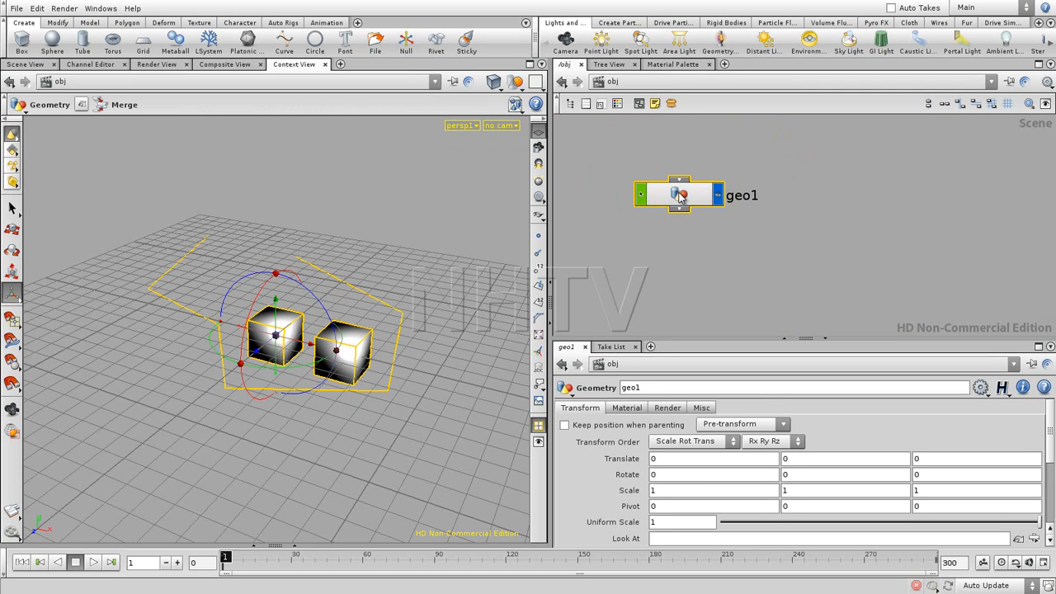
{"action": "double_click", "coordinate": [681, 196]}
Step: Set the display flag on box1, check the result at the object level, and return inside geo1
{"action": "scroll", "coordinate": [709, 210], "scroll_direction": "up", "scroll_amount": 3}
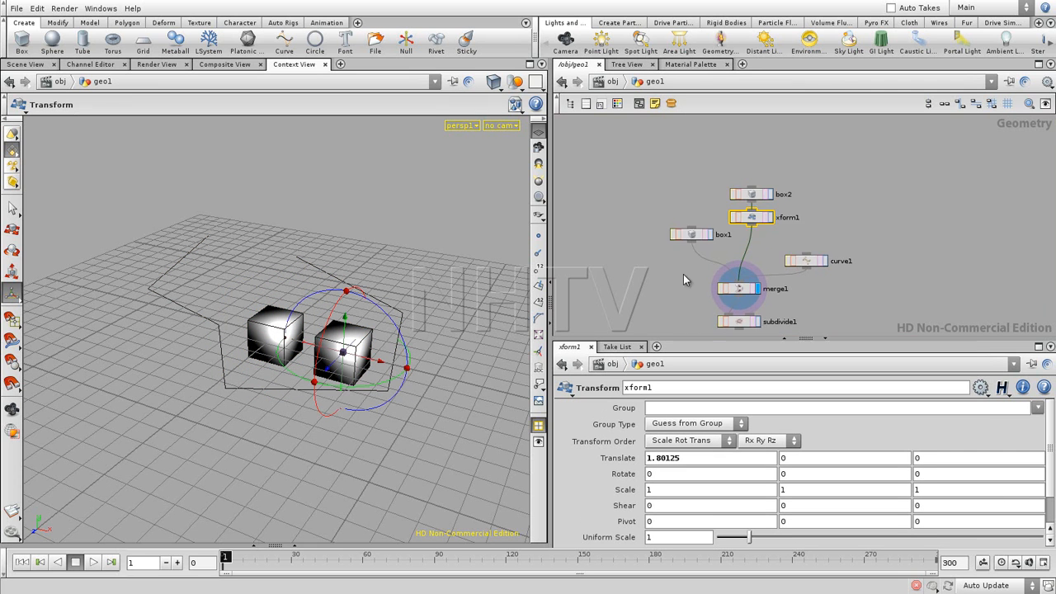
{"action": "left_click", "coordinate": [693, 193]}
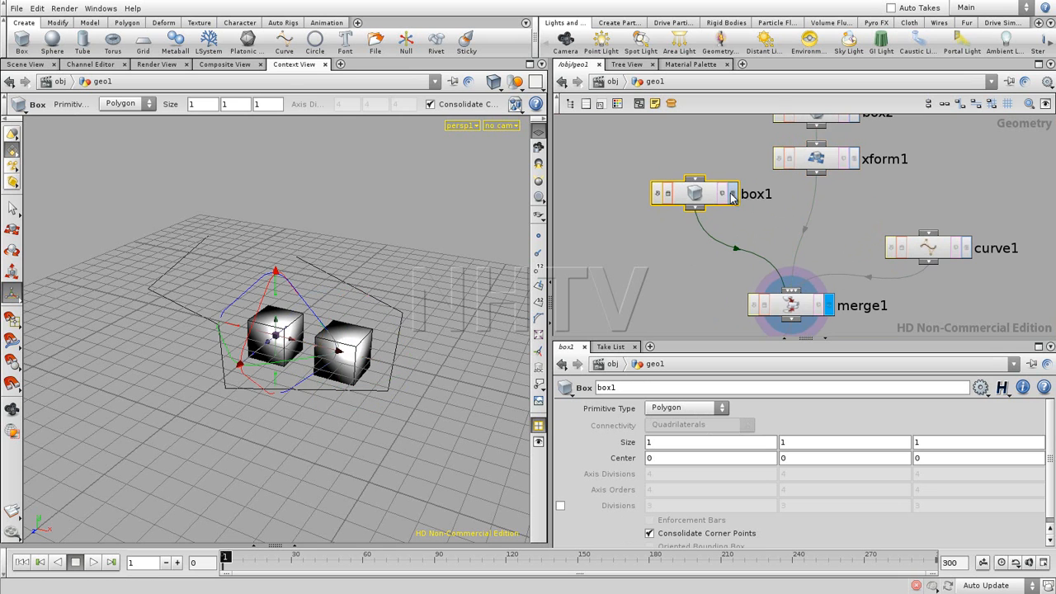
{"action": "left_click", "coordinate": [732, 193]}
{"action": "middle_click_drag", "start_coordinate": [694, 173], "coordinate": [678, 229]}
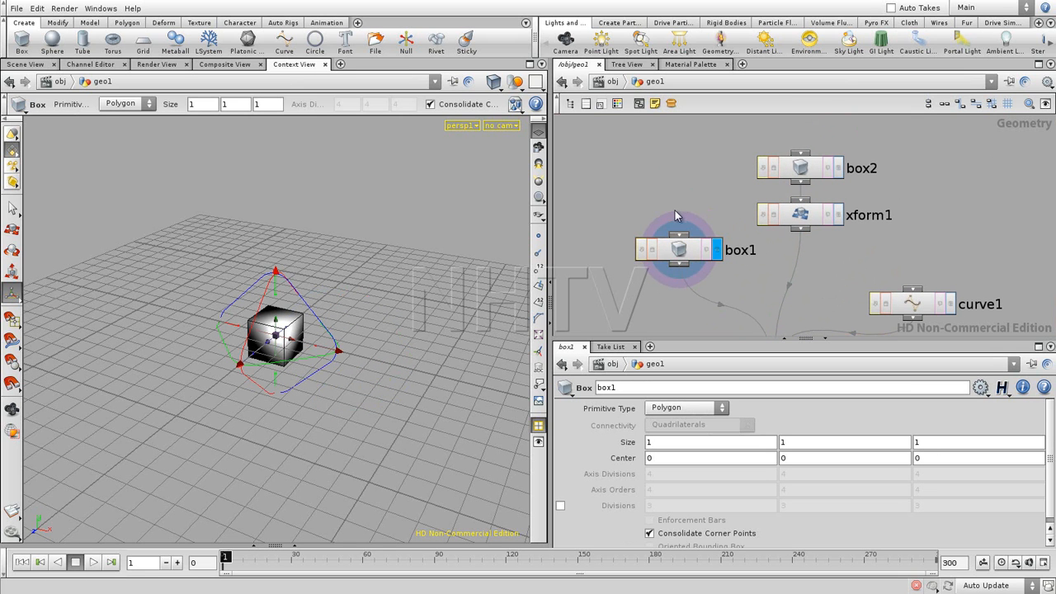
{"action": "key", "text": "u"}
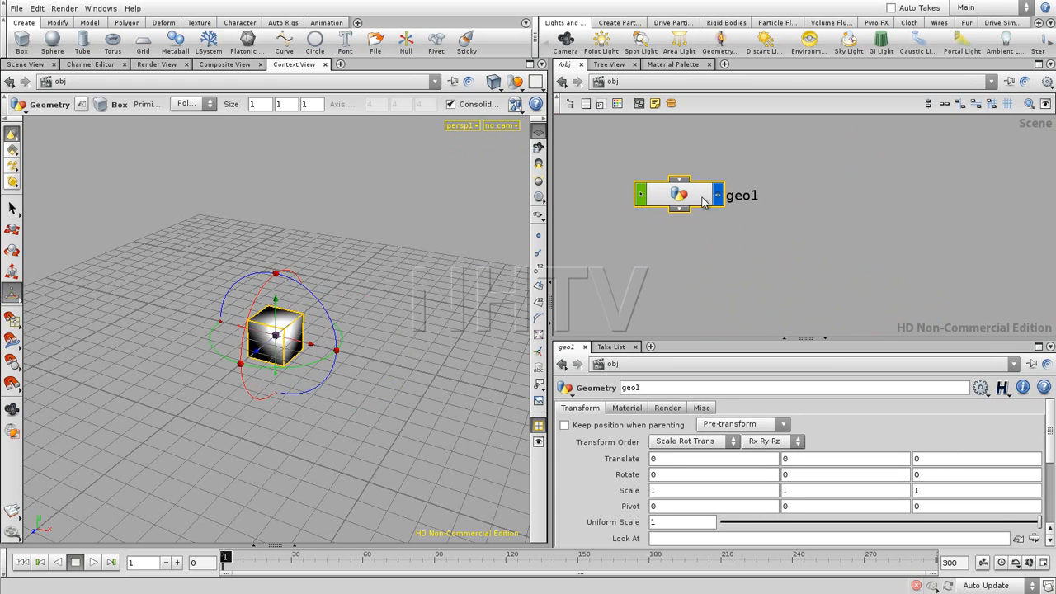
{"action": "double_click", "coordinate": [670, 202]}
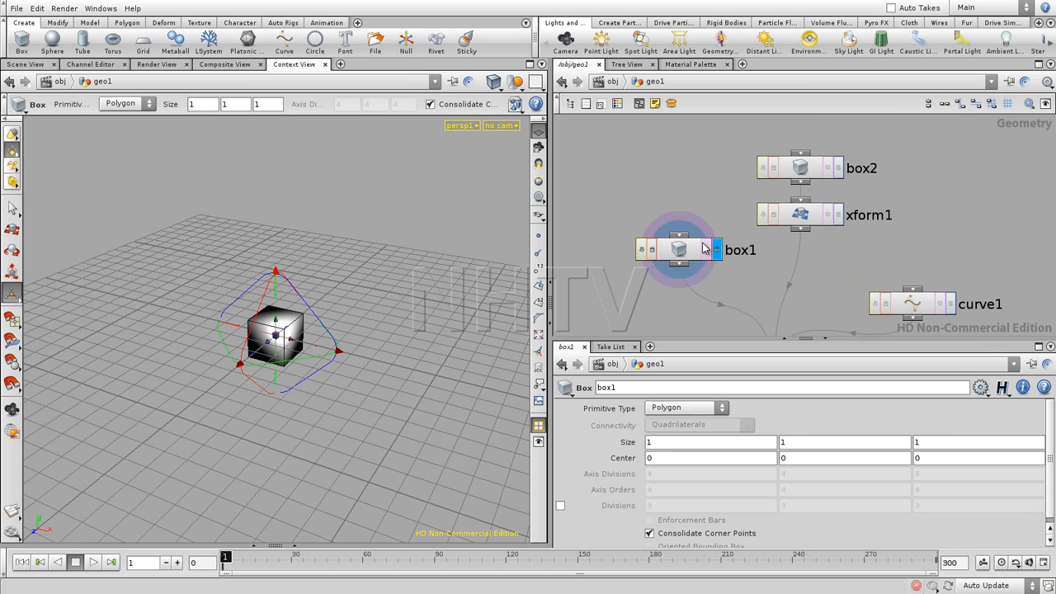
{"action": "left_click_drag", "start_coordinate": [713, 249], "coordinate": [713, 247]}
{"action": "left_click", "coordinate": [714, 248]}
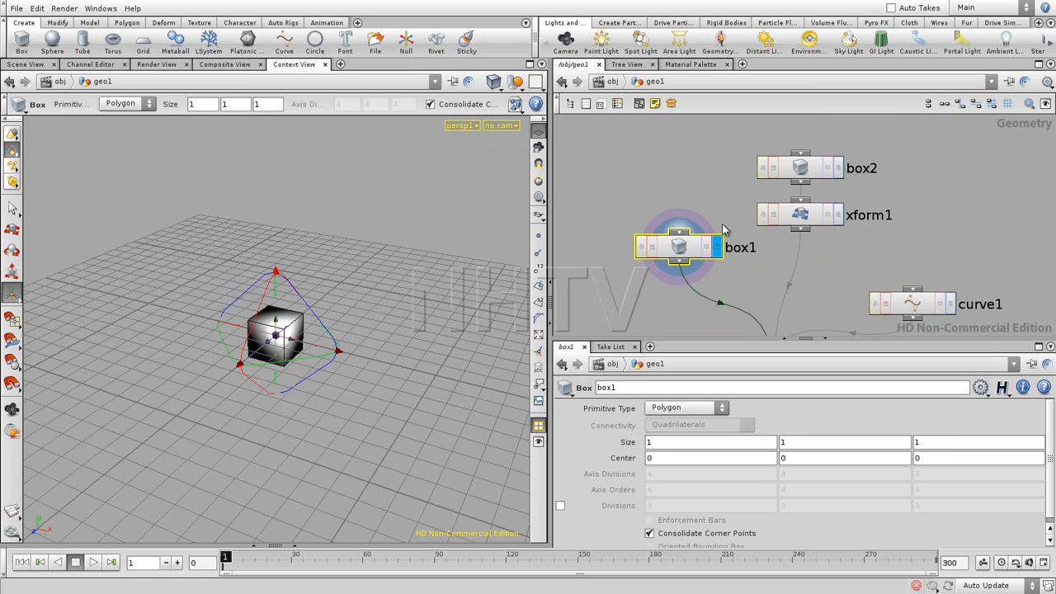
Step: Move the display flag to merge1 and on to subdivide1, leaving subdivide1 selected
{"action": "scroll", "coordinate": [758, 223], "scroll_direction": "down", "scroll_amount": 3}
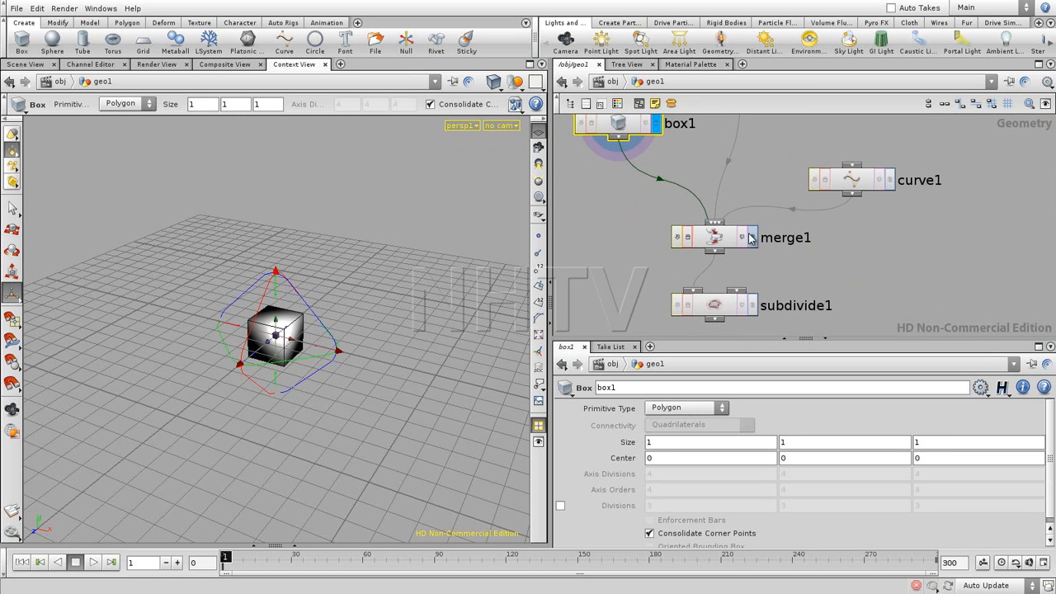
{"action": "left_click", "coordinate": [750, 238]}
{"action": "left_click", "coordinate": [753, 304]}
{"action": "left_click", "coordinate": [730, 306]}
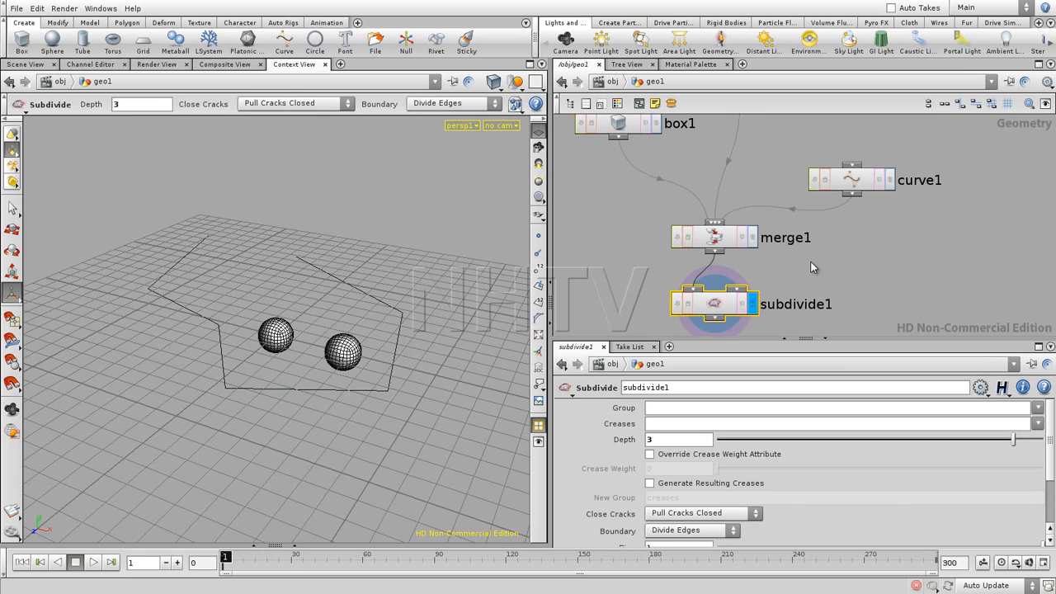
Step: Turn on the lock flag of merge1
{"action": "scroll", "coordinate": [830, 252], "scroll_direction": "up", "scroll_amount": 3}
{"action": "middle_click_drag", "start_coordinate": [822, 232], "coordinate": [820, 229]}
{"action": "middle_click_drag", "start_coordinate": [720, 240], "coordinate": [804, 278]}
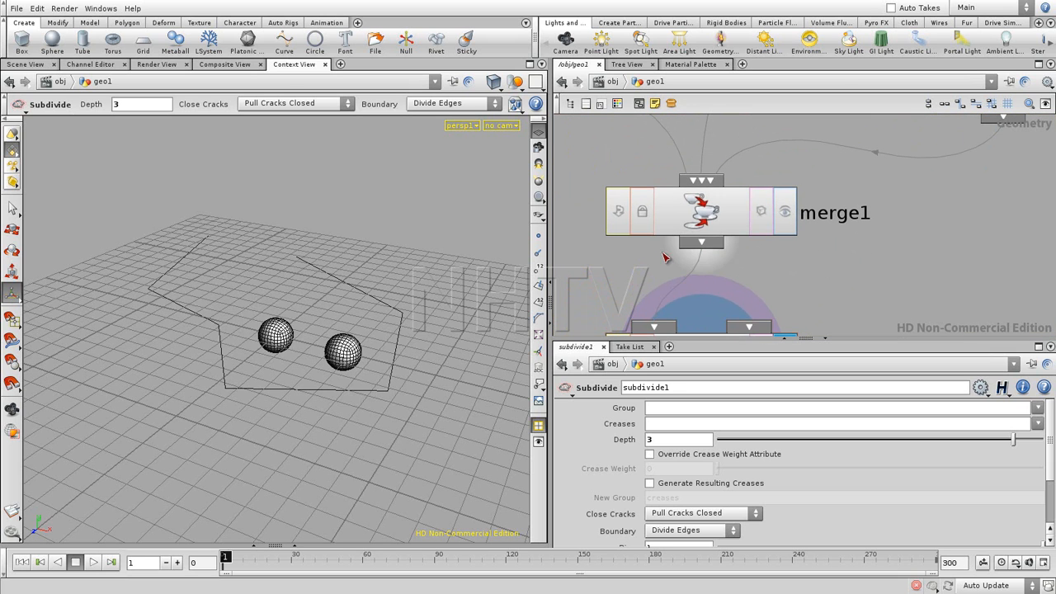
{"action": "key", "text": "Tab"}
{"action": "key", "text": "Escape"}
{"action": "left_click", "coordinate": [643, 213]}
{"action": "middle_click_drag", "start_coordinate": [599, 280], "coordinate": [674, 262]}
{"action": "scroll", "coordinate": [660, 262], "scroll_direction": "down", "scroll_amount": 6}
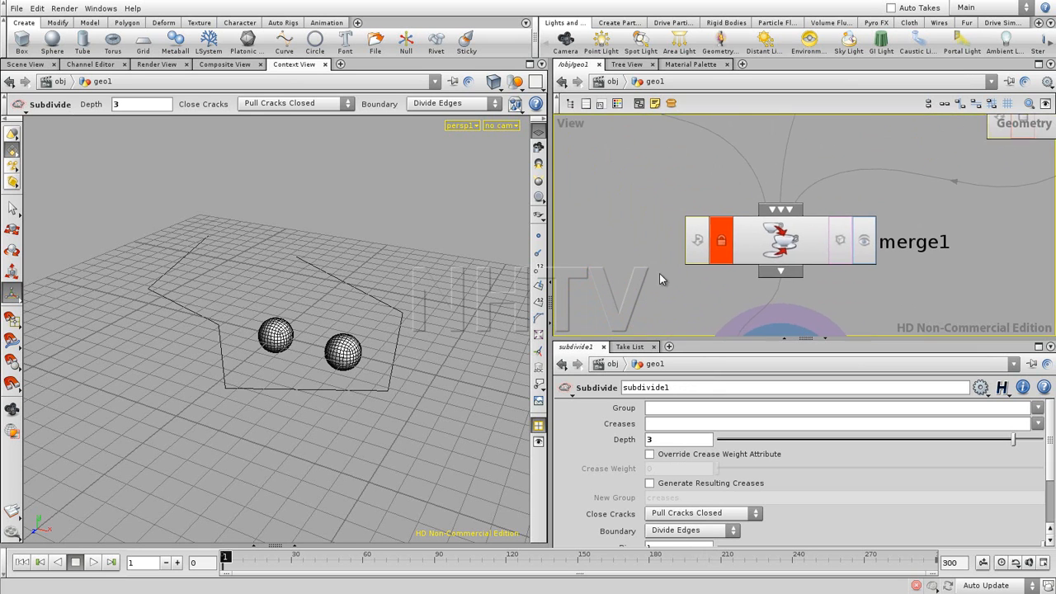
{"action": "right_click_drag", "start_coordinate": [617, 203], "coordinate": [611, 188]}
{"action": "middle_click_drag", "start_coordinate": [628, 212], "coordinate": [648, 277]}
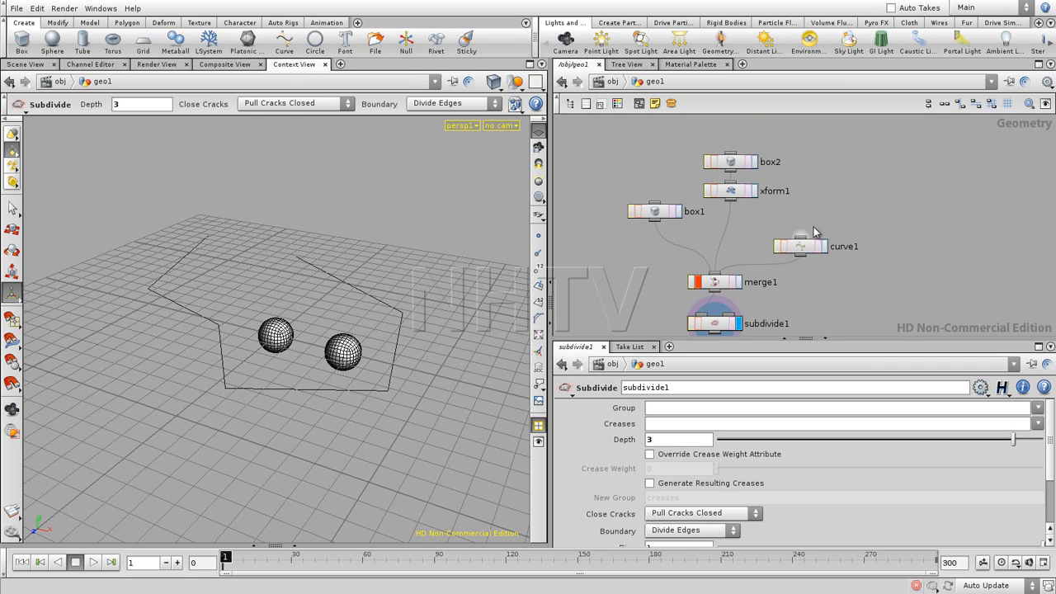
{"action": "scroll", "coordinate": [792, 245], "scroll_direction": "up", "scroll_amount": 4}
{"action": "middle_click_drag", "start_coordinate": [791, 240], "coordinate": [859, 238]}
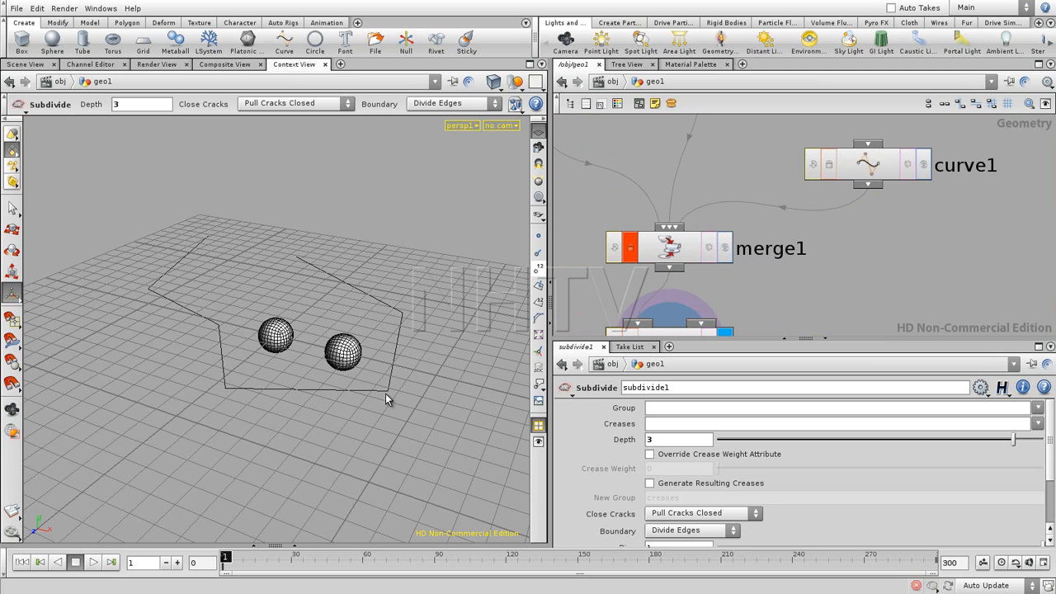
Step: Turn off the lock flag of merge1, discarding its locked changes
{"action": "middle_click_drag", "start_coordinate": [586, 222], "coordinate": [647, 188]}
{"action": "left_click", "coordinate": [691, 216]}
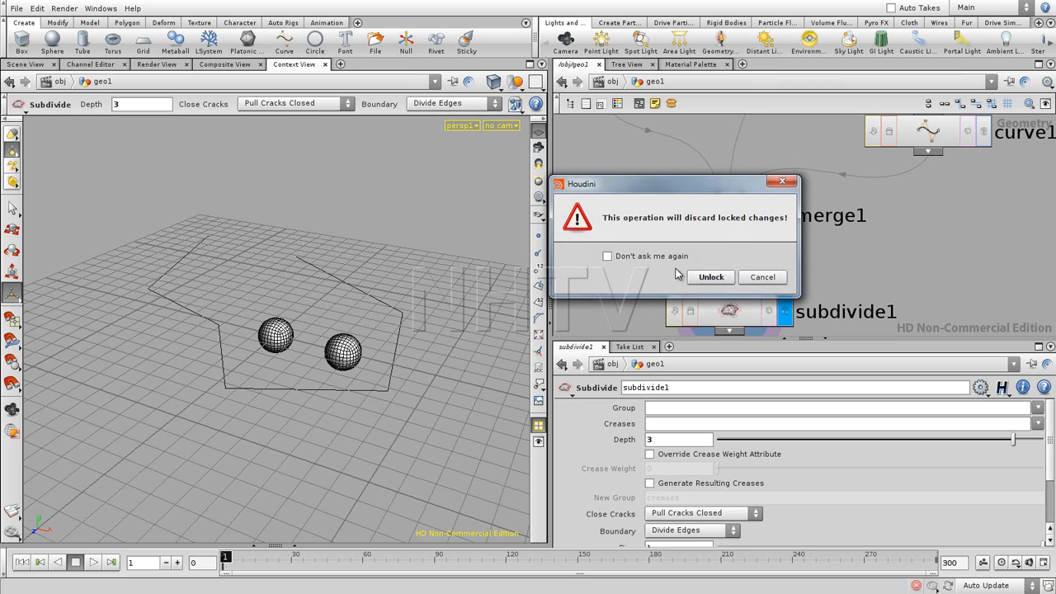
{"action": "left_click", "coordinate": [707, 278]}
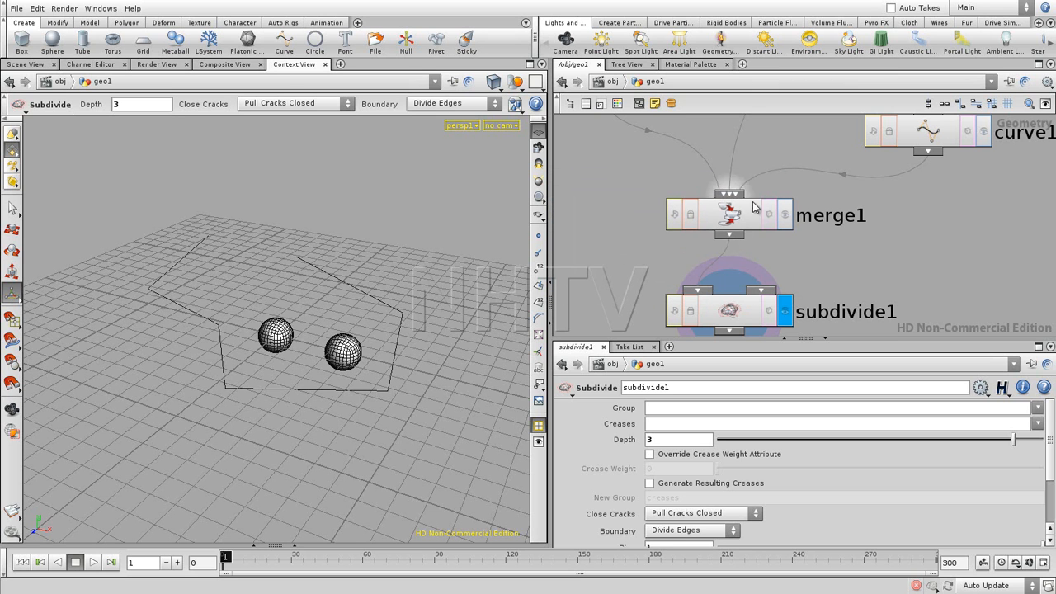
Step: Turn on the bypass flag of merge1
{"action": "middle_click_drag", "start_coordinate": [653, 242], "coordinate": [653, 276]}
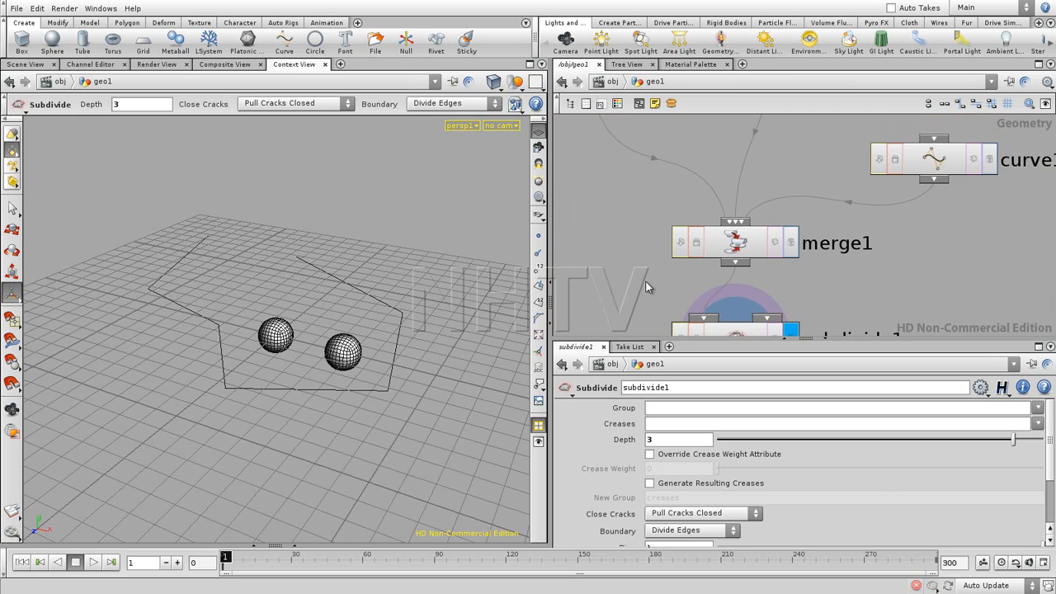
{"action": "scroll", "coordinate": [669, 269], "scroll_direction": "up", "scroll_amount": 3}
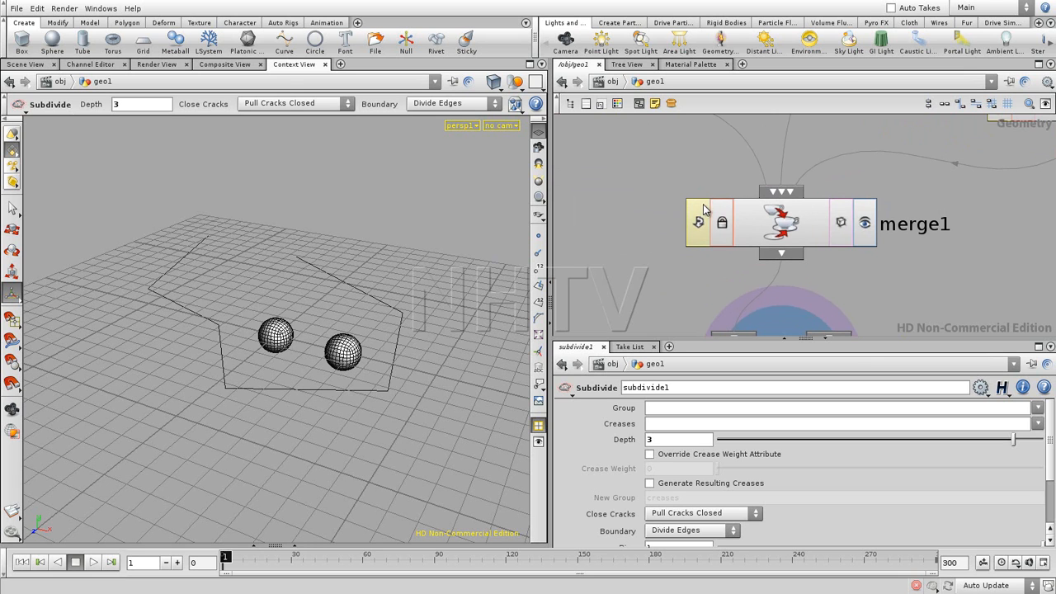
{"action": "scroll", "coordinate": [659, 258], "scroll_direction": "down", "scroll_amount": 4}
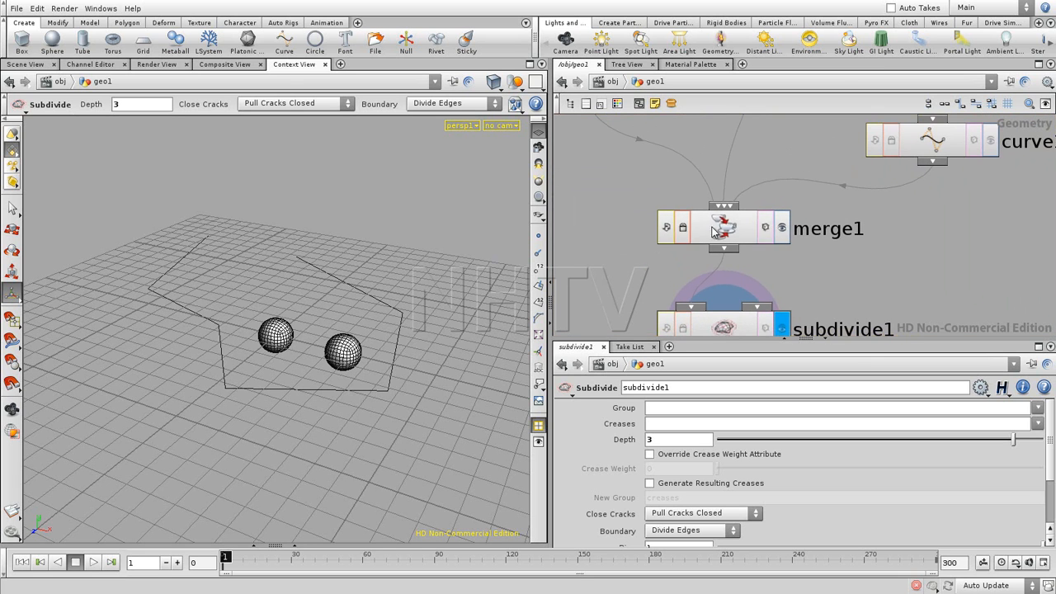
{"action": "scroll", "coordinate": [648, 273], "scroll_direction": "down", "scroll_amount": 4}
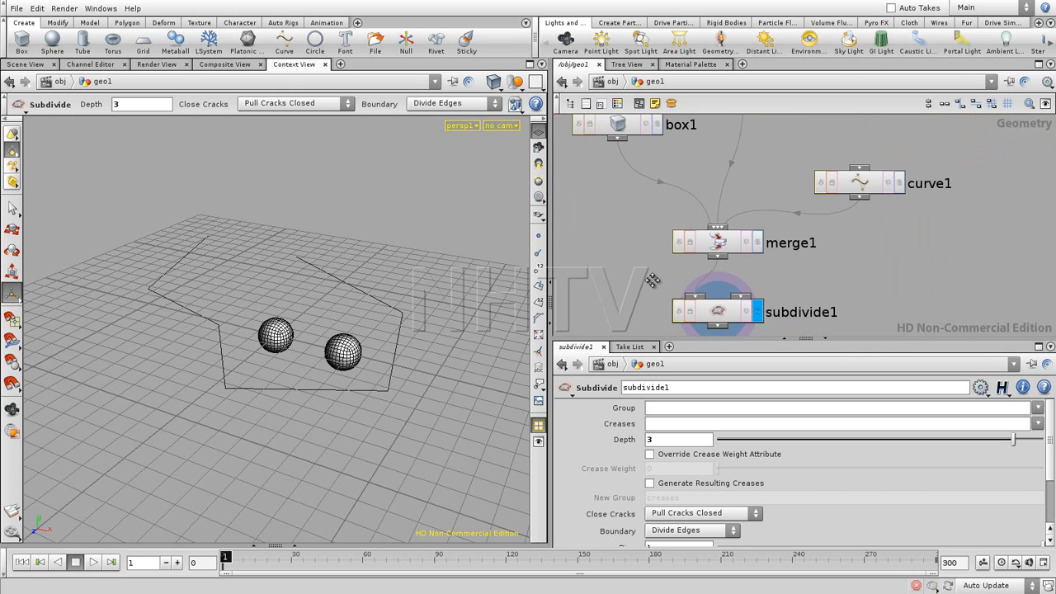
{"action": "middle_click_drag", "start_coordinate": [653, 279], "coordinate": [645, 300]}
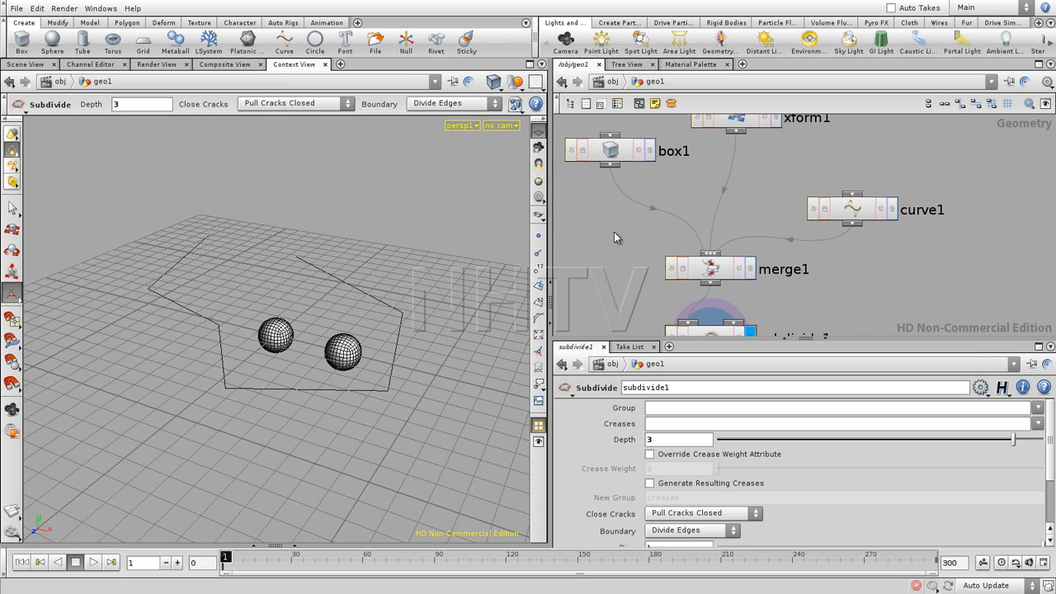
{"action": "middle_click_drag", "start_coordinate": [613, 221], "coordinate": [615, 199]}
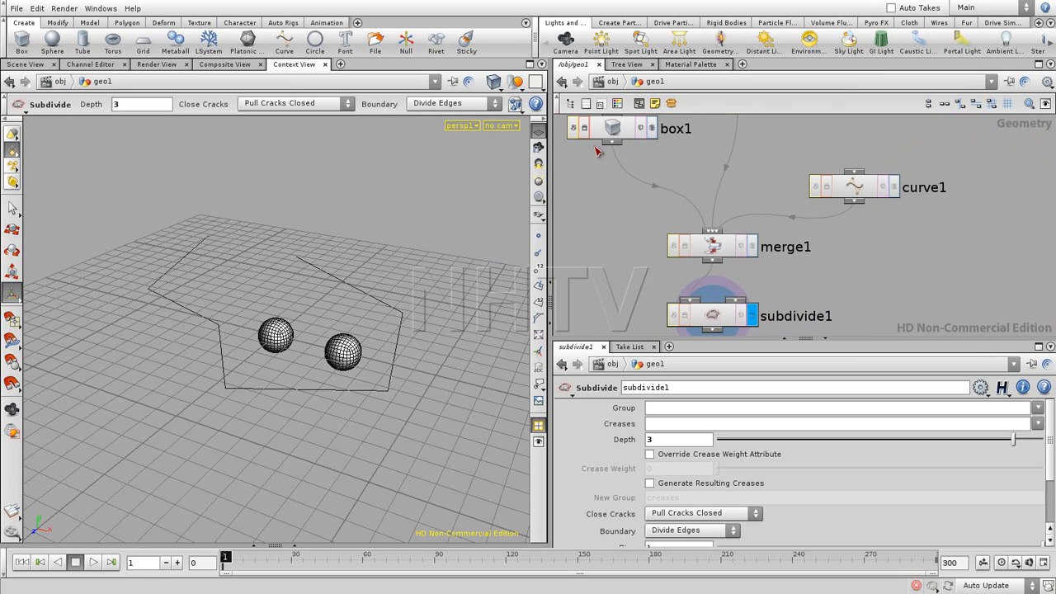
{"action": "left_click", "coordinate": [673, 247]}
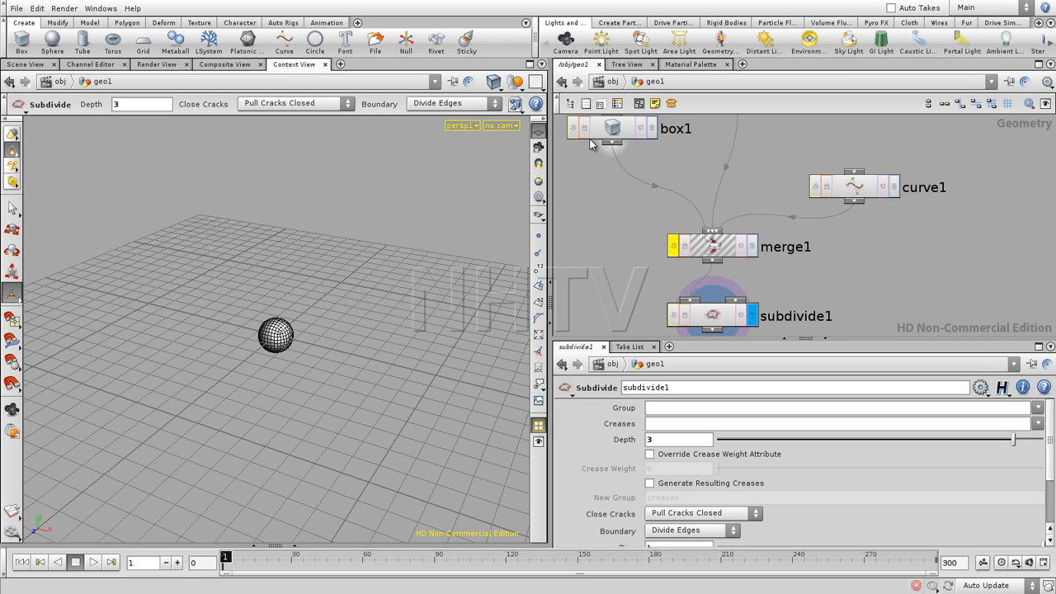
Step: Move the display flag to box1 and back to subdivide1, and turn off merge1's bypass flag
{"action": "left_click", "coordinate": [651, 130]}
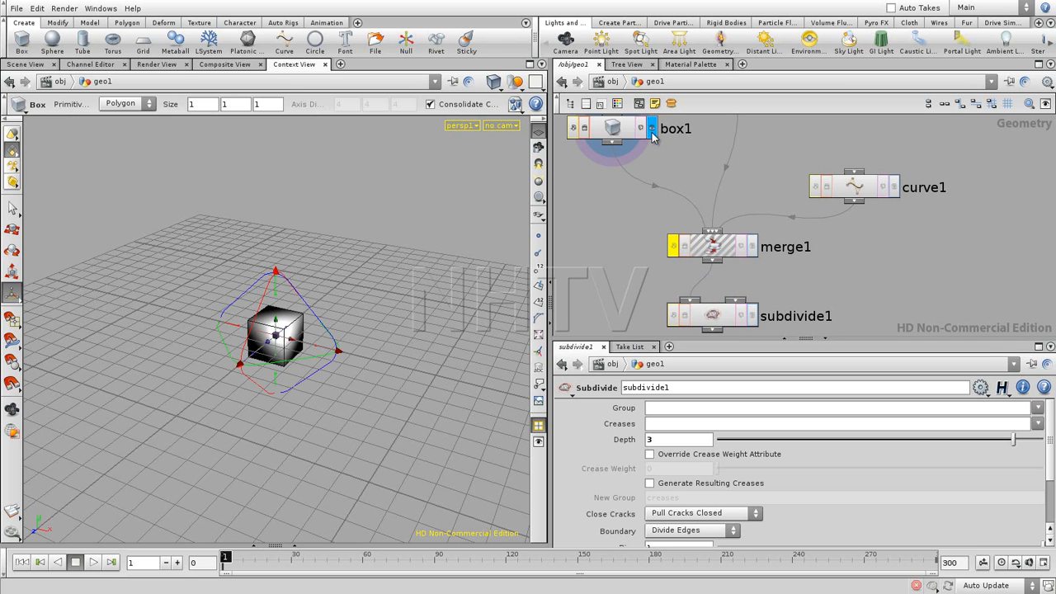
{"action": "left_click", "coordinate": [748, 319]}
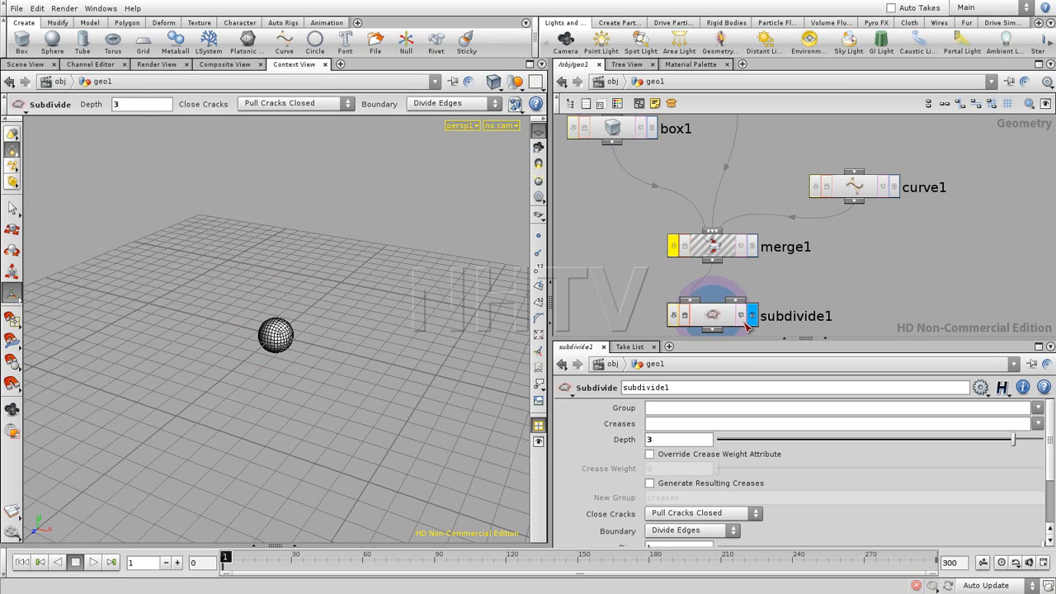
{"action": "left_click", "coordinate": [673, 248]}
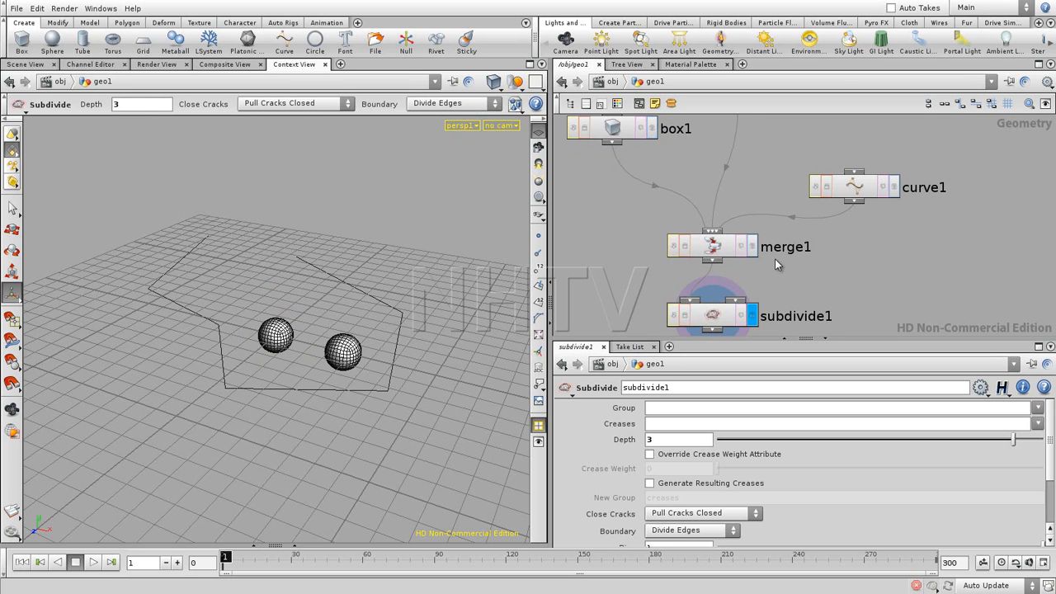
Step: Enlarge the network pane so that the whole node network from box2 to subdivide1 fits
{"action": "middle_click_drag", "start_coordinate": [626, 209], "coordinate": [812, 245]}
{"action": "left_click_drag", "start_coordinate": [646, 340], "coordinate": [647, 437]}
{"action": "middle_click_drag", "start_coordinate": [621, 372], "coordinate": [683, 361]}
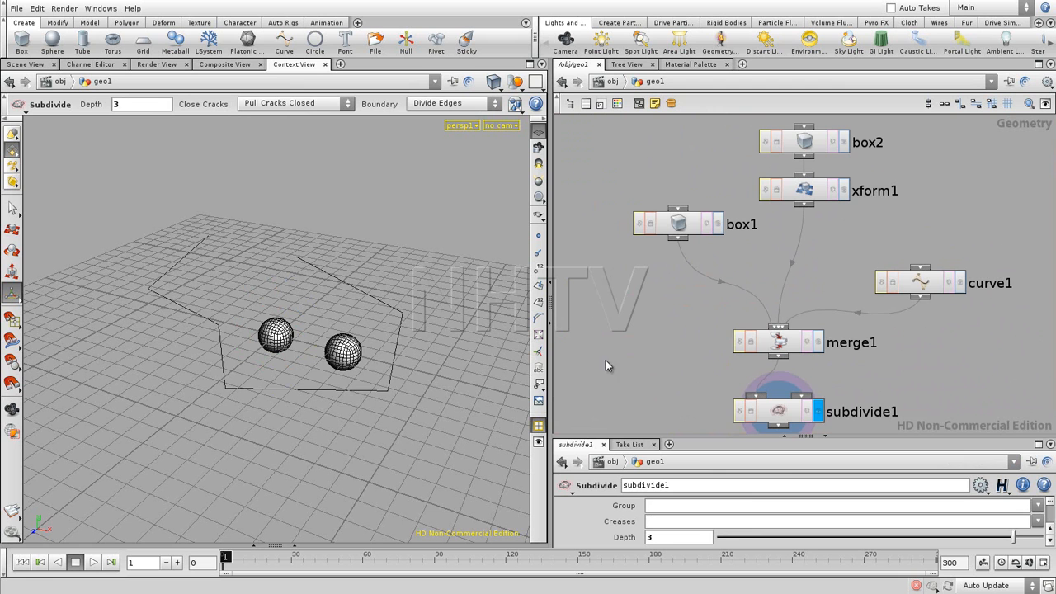
{"action": "middle_click_drag", "start_coordinate": [648, 337], "coordinate": [641, 347]}
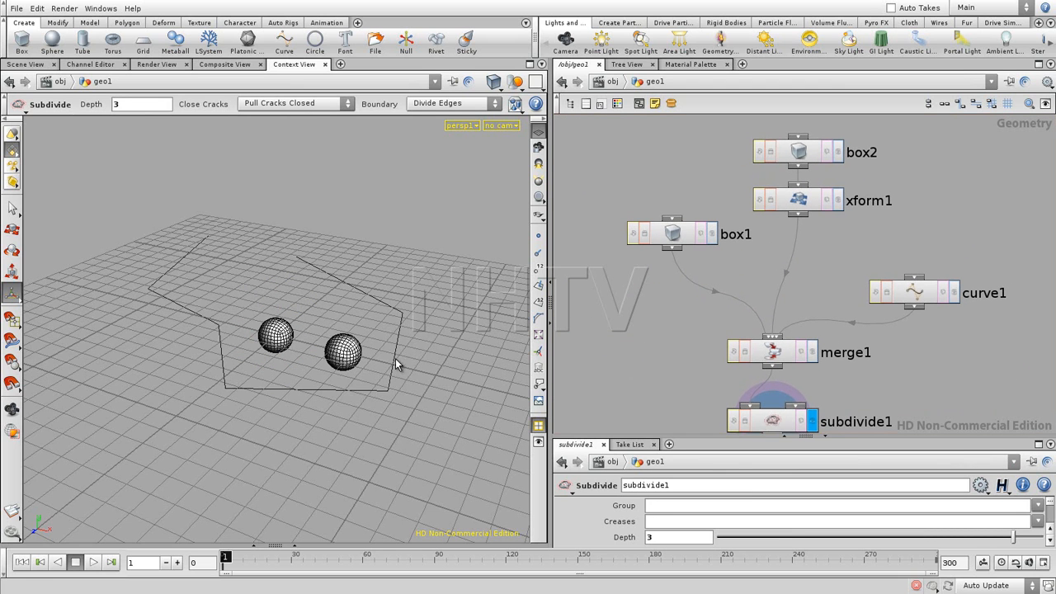
Step: Show the points on the two spheres in the viewport and replace them with the point normals display
{"action": "key", "text": "space"}
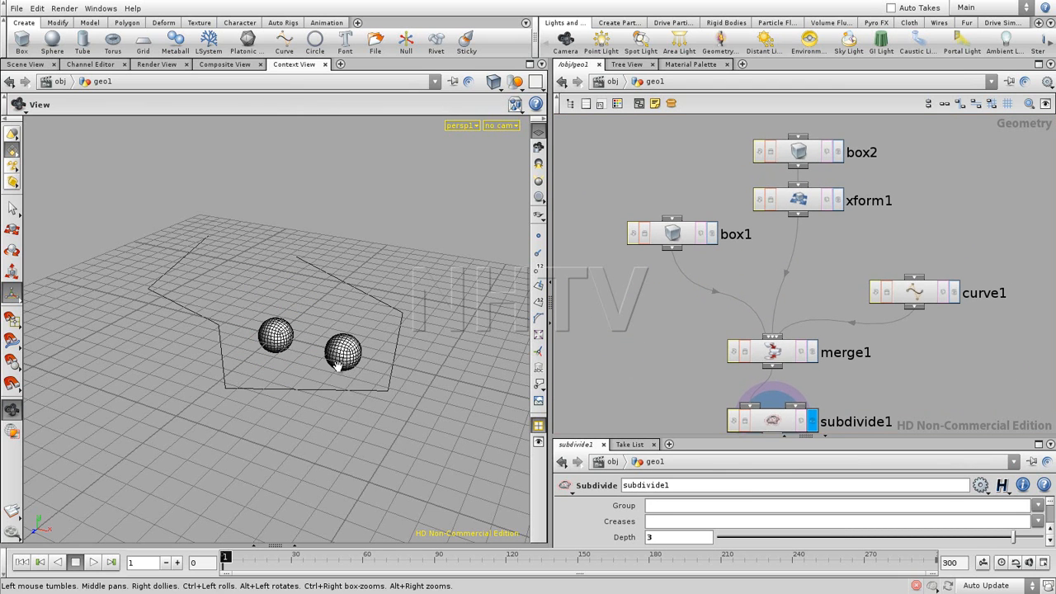
{"action": "key", "text": "space"}
{"action": "scroll", "coordinate": [351, 356], "scroll_direction": "up", "scroll_amount": 6}
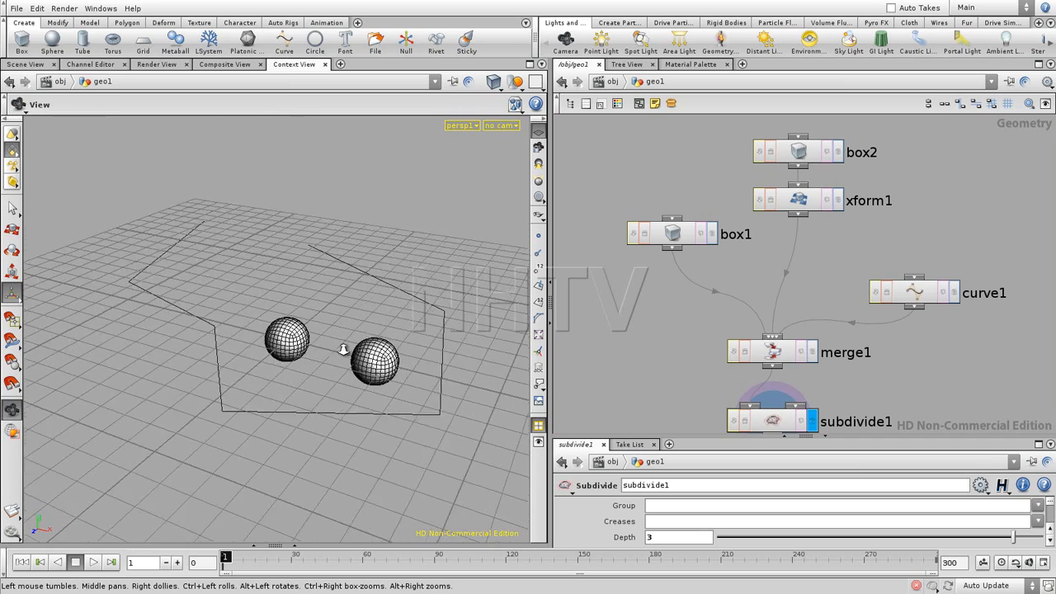
{"action": "scroll", "coordinate": [342, 350], "scroll_direction": "up", "scroll_amount": 6}
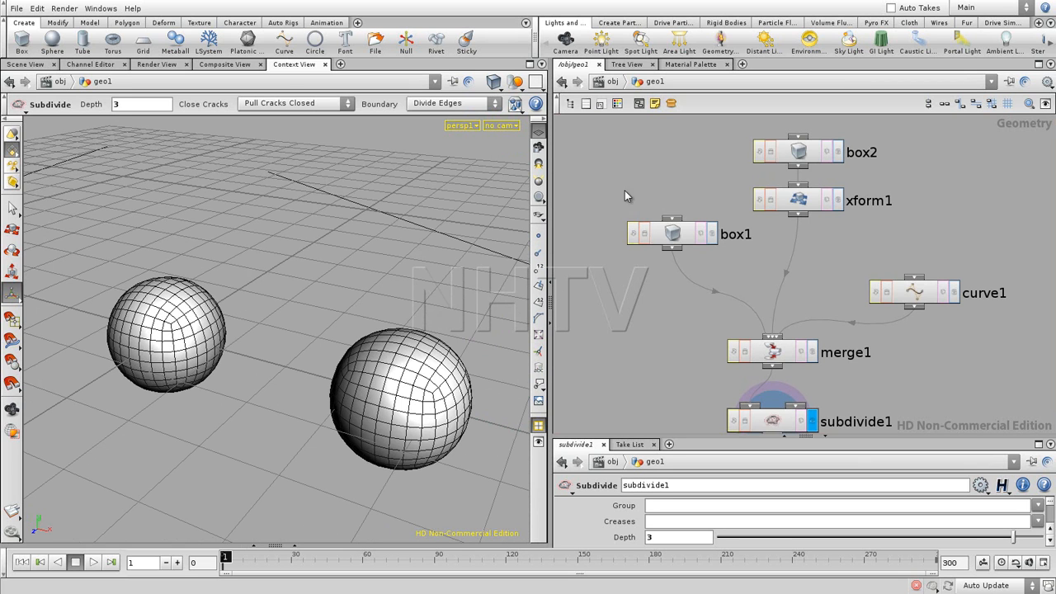
{"action": "left_click", "coordinate": [537, 236]}
{"action": "key", "text": "Escape"}
{"action": "left_click_drag", "start_coordinate": [318, 259], "coordinate": [396, 237]}
{"action": "left_click_drag", "start_coordinate": [382, 253], "coordinate": [393, 242]}
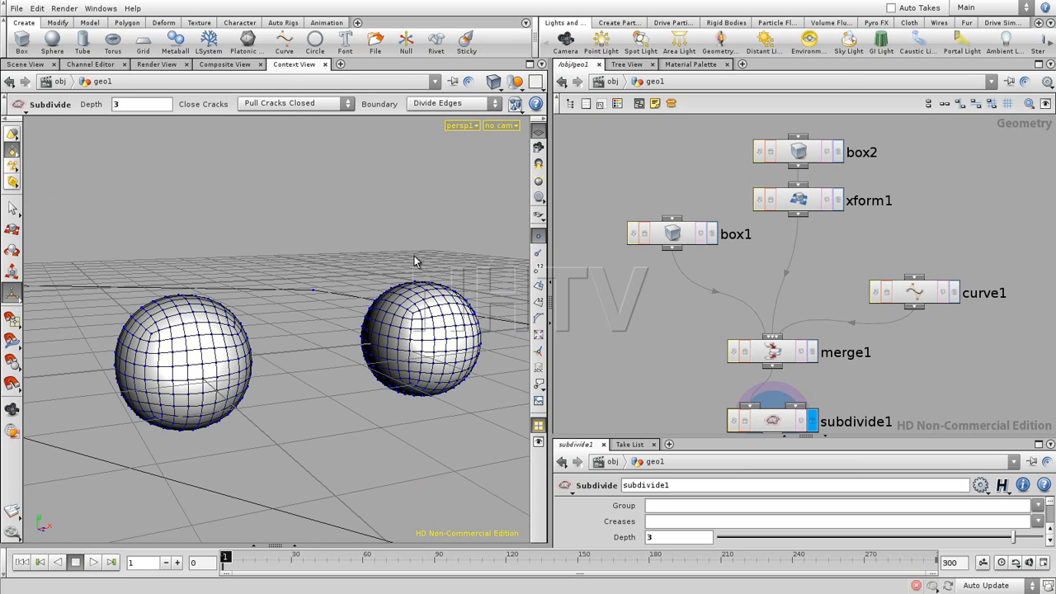
{"action": "left_click", "coordinate": [538, 252]}
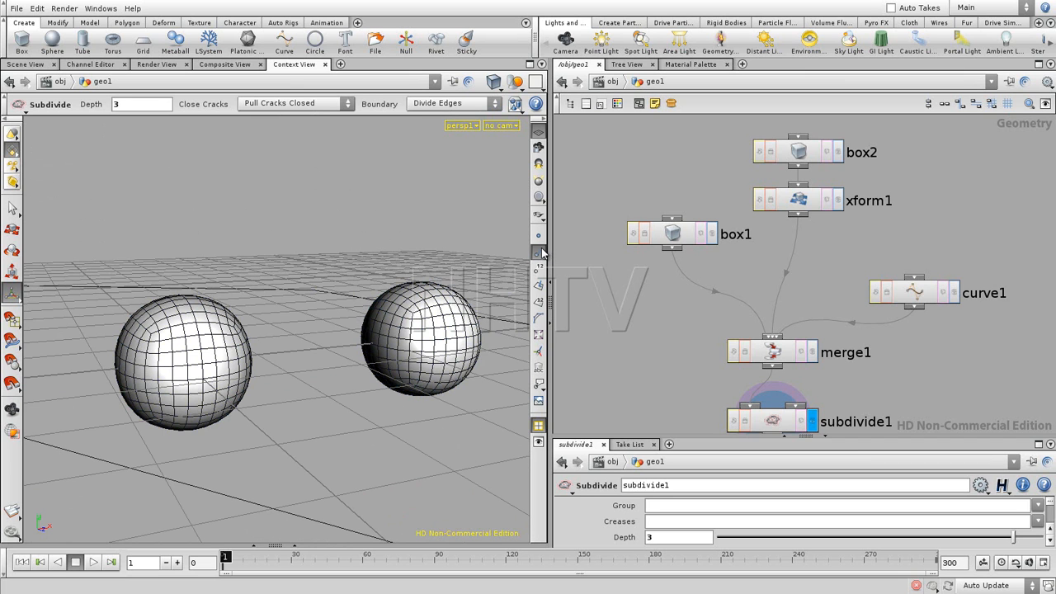
Step: Add a Facet node below subdivide1 and connect subdivide1's output to its input
{"action": "middle_click_drag", "start_coordinate": [696, 336], "coordinate": [664, 176]}
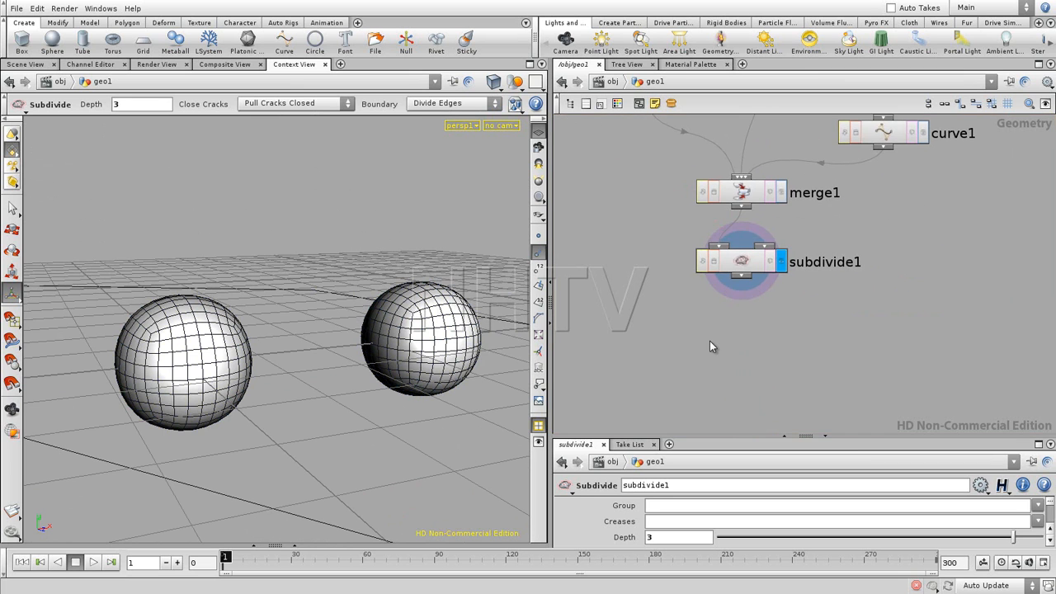
{"action": "key", "text": "Tab"}
{"action": "type", "text": "Facet"}
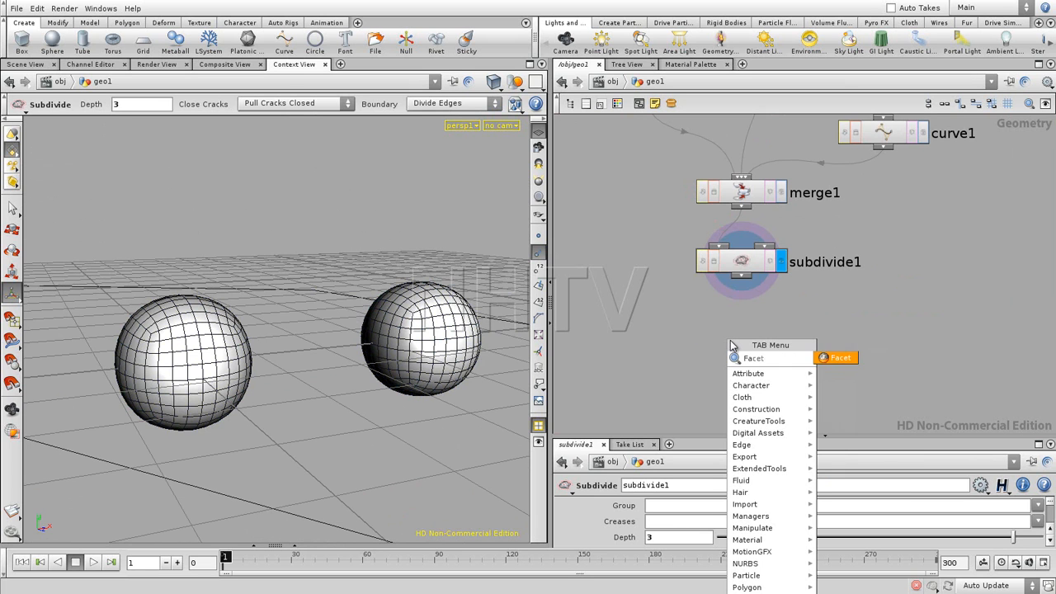
{"action": "left_click", "coordinate": [839, 358]}
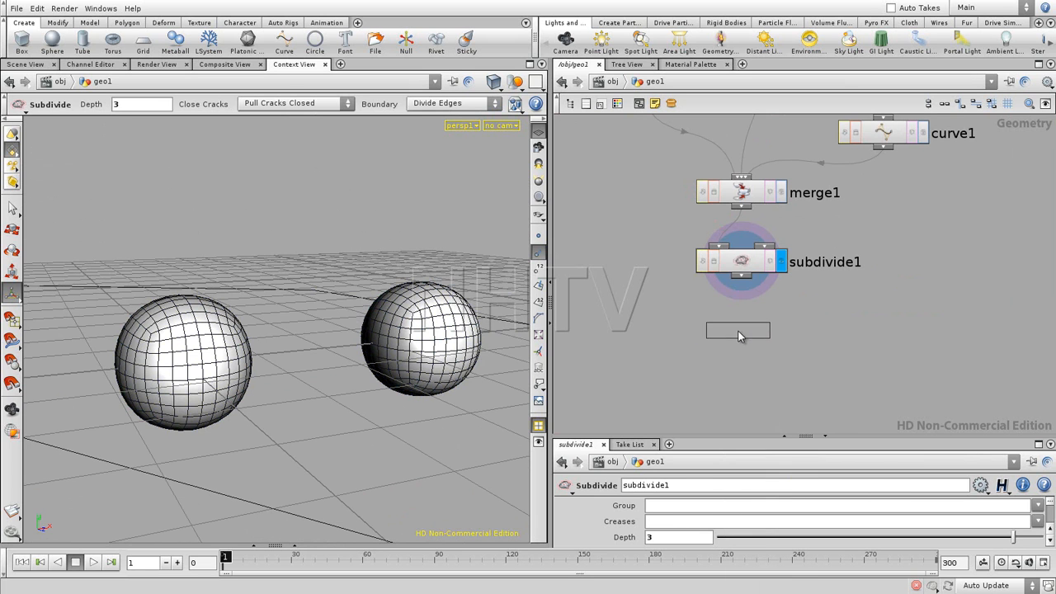
{"action": "left_click", "coordinate": [742, 330]}
{"action": "left_click_drag", "start_coordinate": [741, 275], "coordinate": [744, 316]}
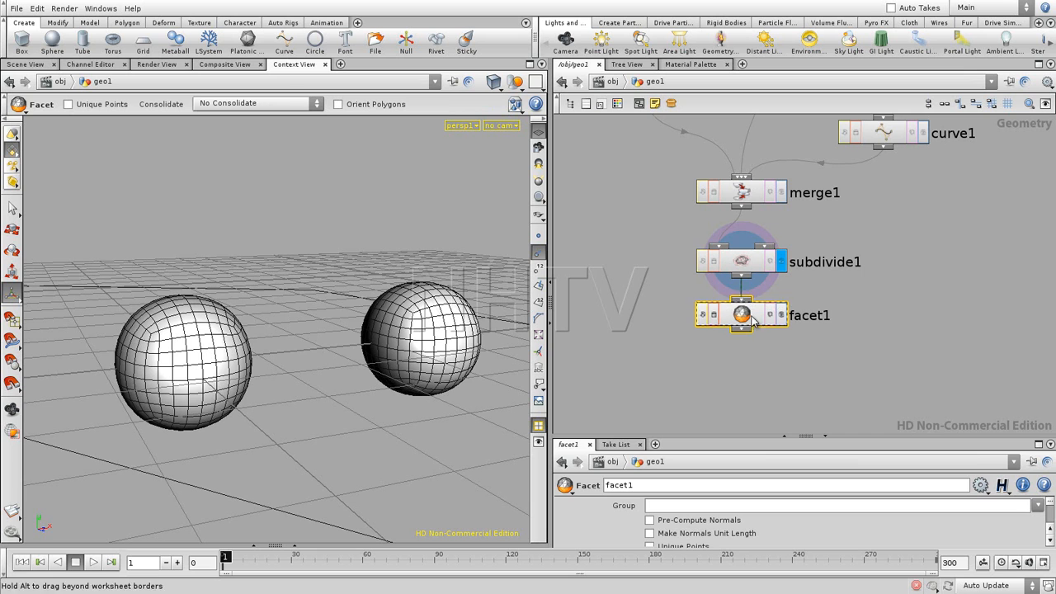
Step: Set the display flag on facet1 and enable its Post-Compute Normals option
{"action": "left_click_drag", "start_coordinate": [757, 437], "coordinate": [764, 293]}
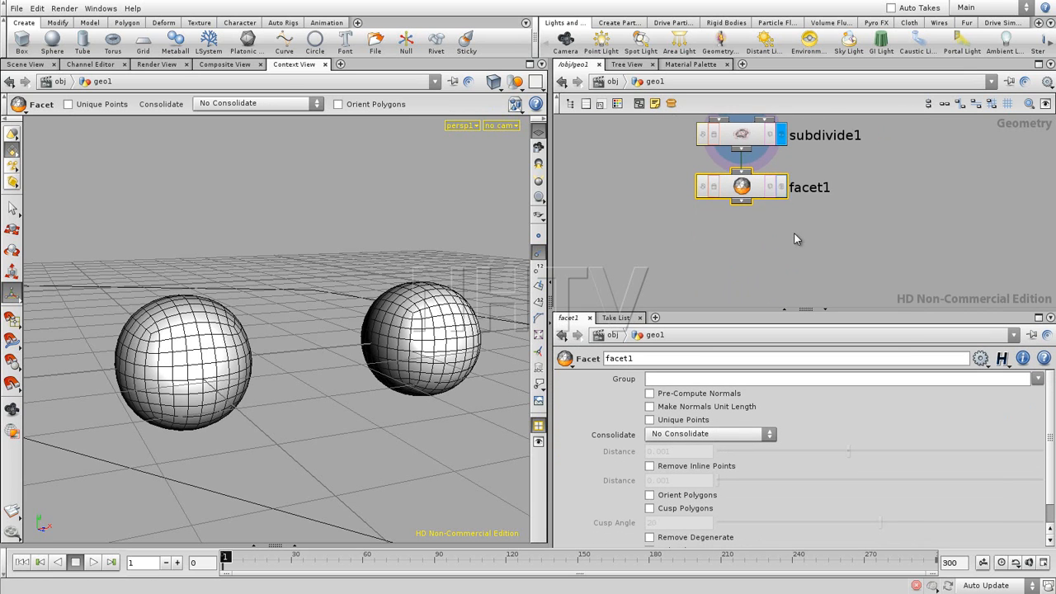
{"action": "left_click", "coordinate": [780, 186]}
{"action": "scroll", "coordinate": [1051, 425], "scroll_direction": "down", "scroll_amount": 1}
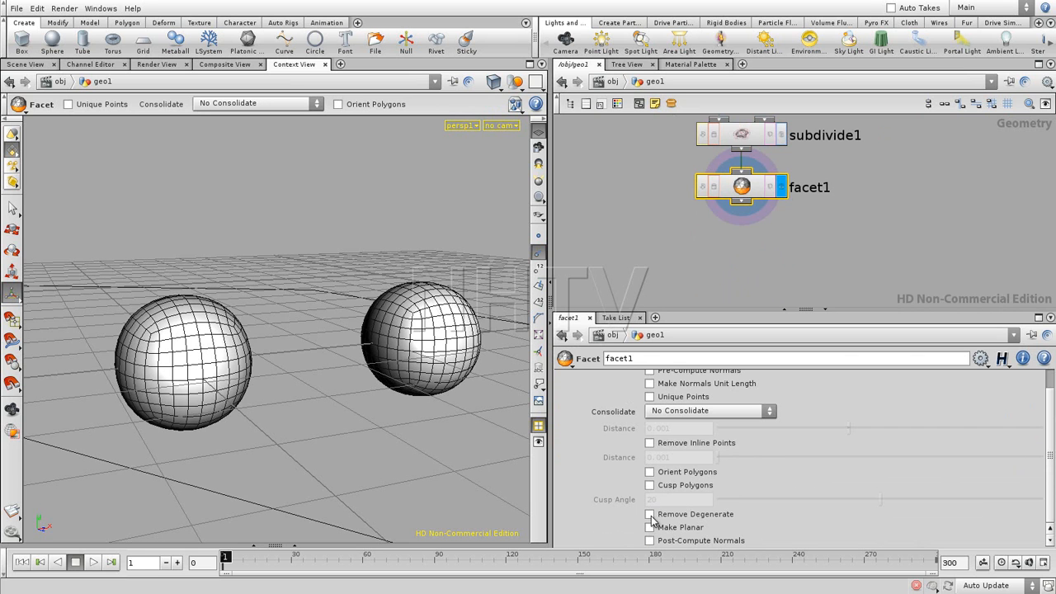
{"action": "left_click", "coordinate": [649, 540]}
{"action": "left_click", "coordinate": [692, 297]}
{"action": "left_click_drag", "start_coordinate": [693, 309], "coordinate": [693, 385]}
Step: Inspect the point normals on the spheres and turn off their display
{"action": "key", "text": "Escape"}
{"action": "mouse_move", "coordinate": [344, 243]}
{"action": "left_mouse_down"}
{"action": "mouse_move", "coordinate": [316, 255]}
{"action": "mouse_move", "coordinate": [341, 264]}
{"action": "left_mouse_up"}
{"action": "left_click", "coordinate": [537, 252]}
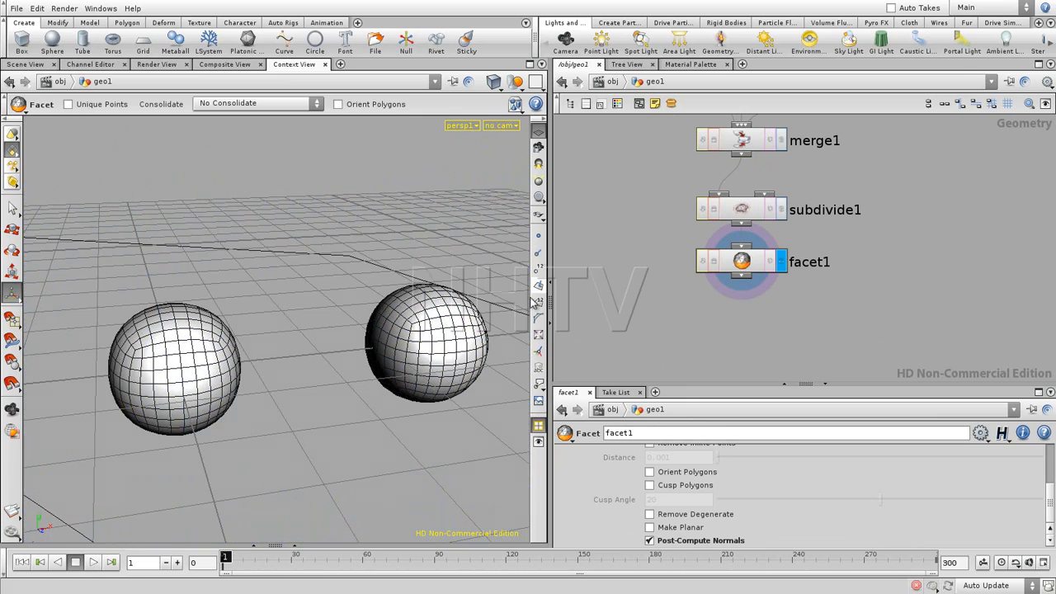
Step: Display the point numbers on the spheres, examine them up close, and turn them off again
{"action": "left_click", "coordinate": [538, 270]}
{"action": "left_click_drag", "start_coordinate": [415, 382], "coordinate": [296, 376]}
{"action": "right_click_drag", "start_coordinate": [297, 375], "coordinate": [443, 344]}
{"action": "left_click_drag", "start_coordinate": [443, 344], "coordinate": [366, 358]}
{"action": "right_click_drag", "start_coordinate": [365, 358], "coordinate": [410, 358]}
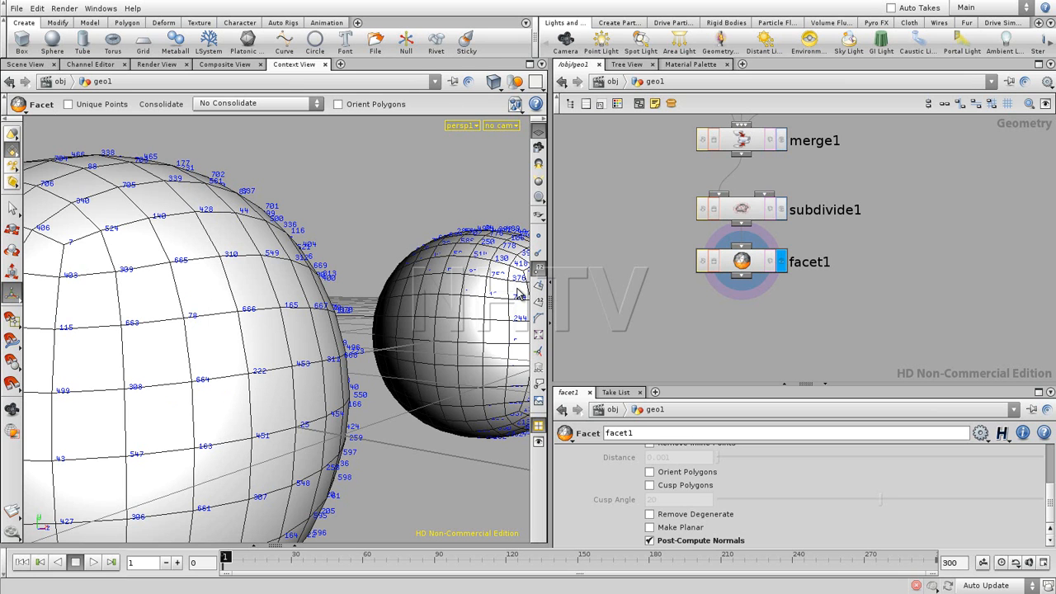
{"action": "key", "text": "Escape"}
{"action": "mouse_move", "coordinate": [283, 335]}
{"action": "left_mouse_down"}
{"action": "mouse_move", "coordinate": [245, 334]}
{"action": "mouse_move", "coordinate": [214, 352]}
{"action": "mouse_move", "coordinate": [419, 308]}
{"action": "mouse_move", "coordinate": [305, 342]}
{"action": "mouse_move", "coordinate": [284, 338]}
{"action": "left_mouse_up"}
{"action": "key", "text": "Return"}
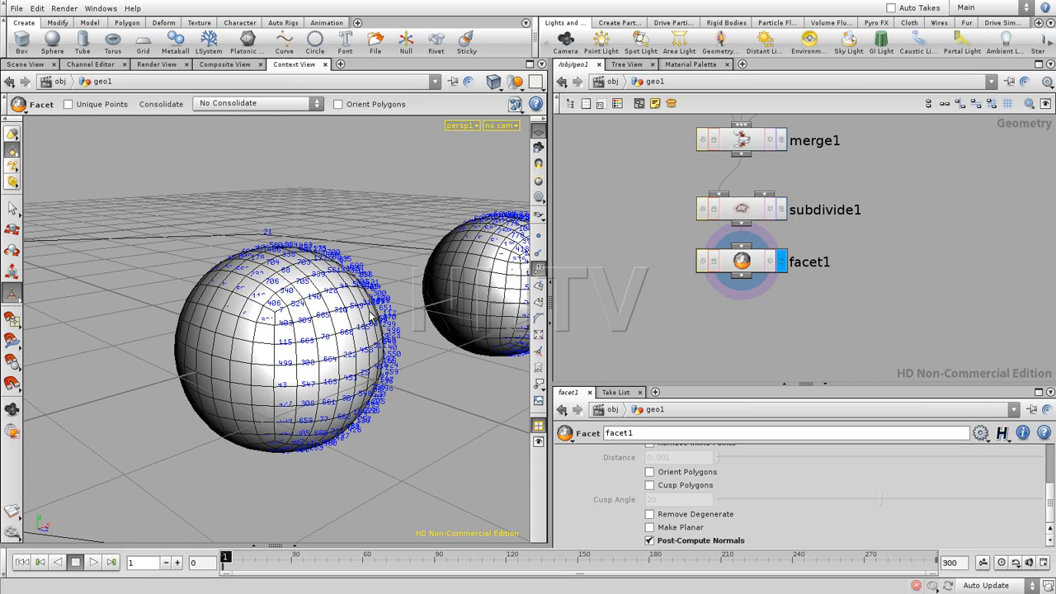
{"action": "left_click", "coordinate": [539, 270]}
Step: Display the primitive normals, examine them close up on the sphere, and hide them again
{"action": "left_click", "coordinate": [537, 285]}
{"action": "key", "text": "Escape"}
{"action": "left_click_drag", "start_coordinate": [356, 363], "coordinate": [273, 363]}
{"action": "scroll", "coordinate": [273, 363], "scroll_direction": "up", "scroll_amount": 5}
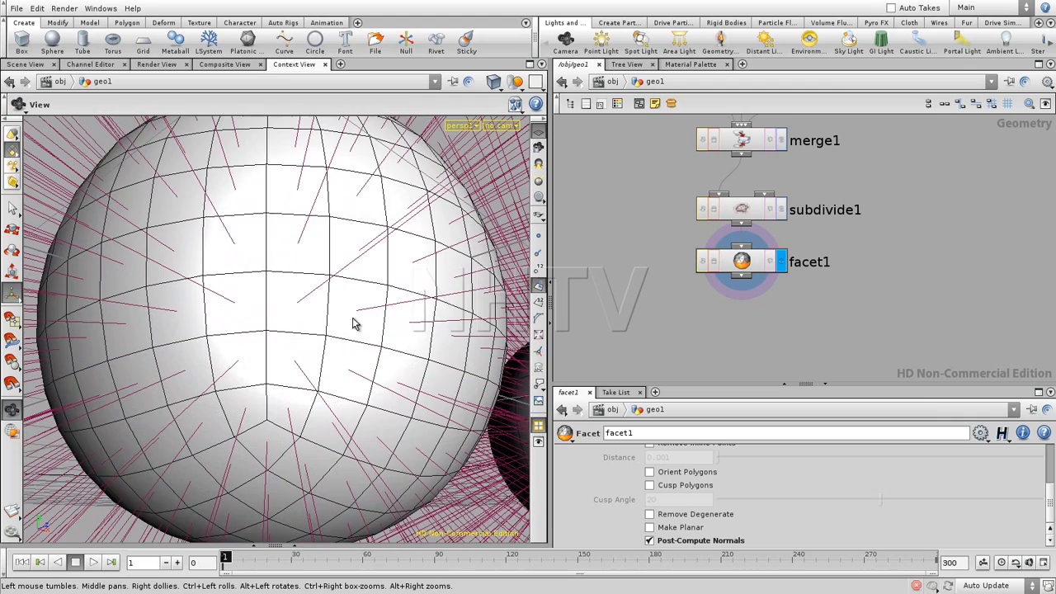
{"action": "key", "text": "Return"}
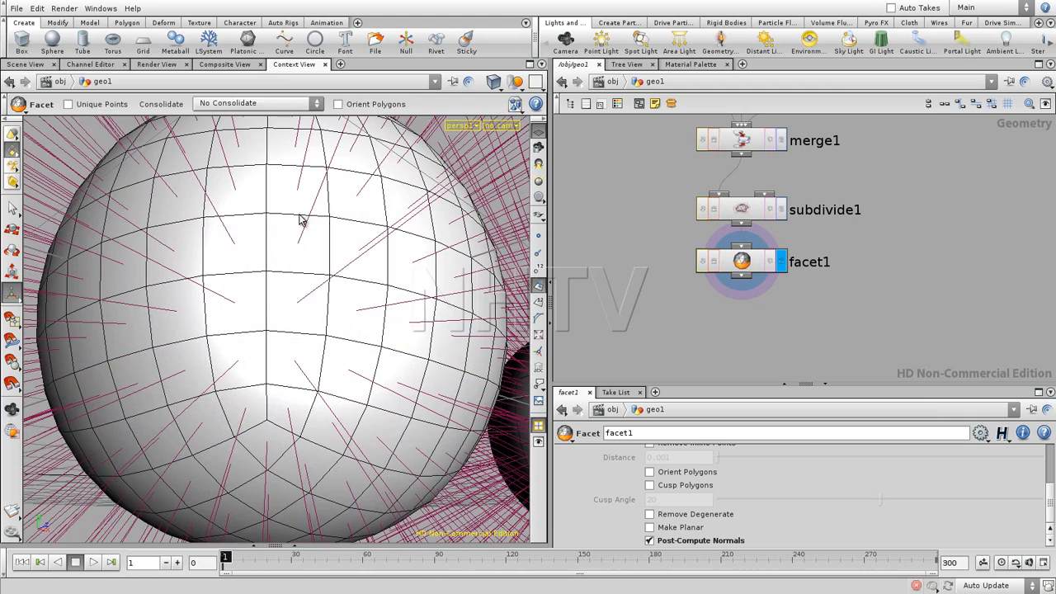
{"action": "left_click", "coordinate": [537, 285]}
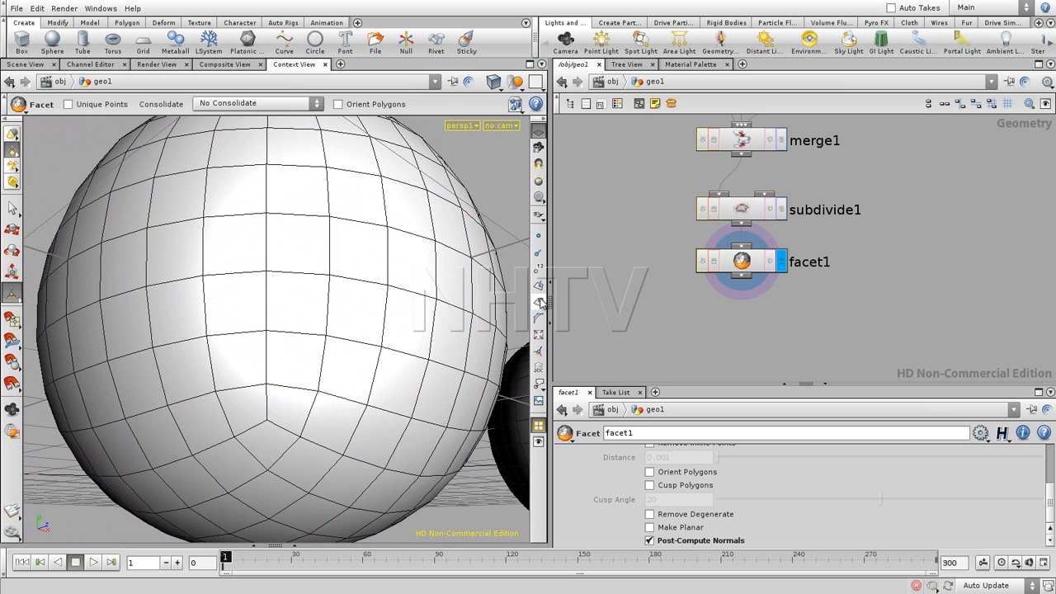
Step: Display the primitive numbers, examine them on the sphere's faces, and hide them again
{"action": "left_click", "coordinate": [538, 302]}
{"action": "key", "text": "Escape"}
{"action": "left_click_drag", "start_coordinate": [392, 313], "coordinate": [377, 332]}
{"action": "key", "text": "Return"}
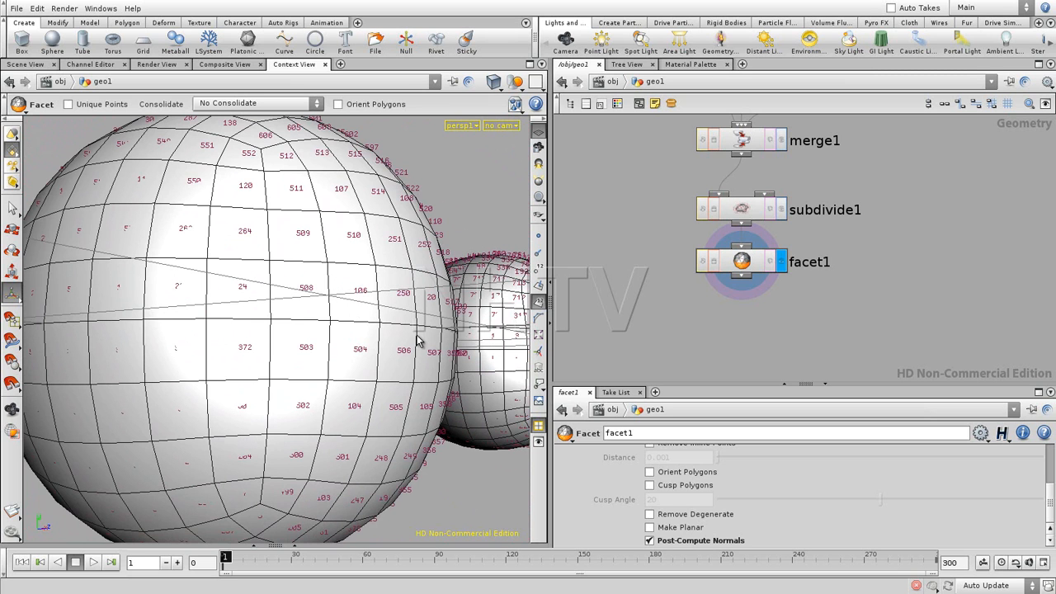
{"action": "left_click", "coordinate": [537, 302]}
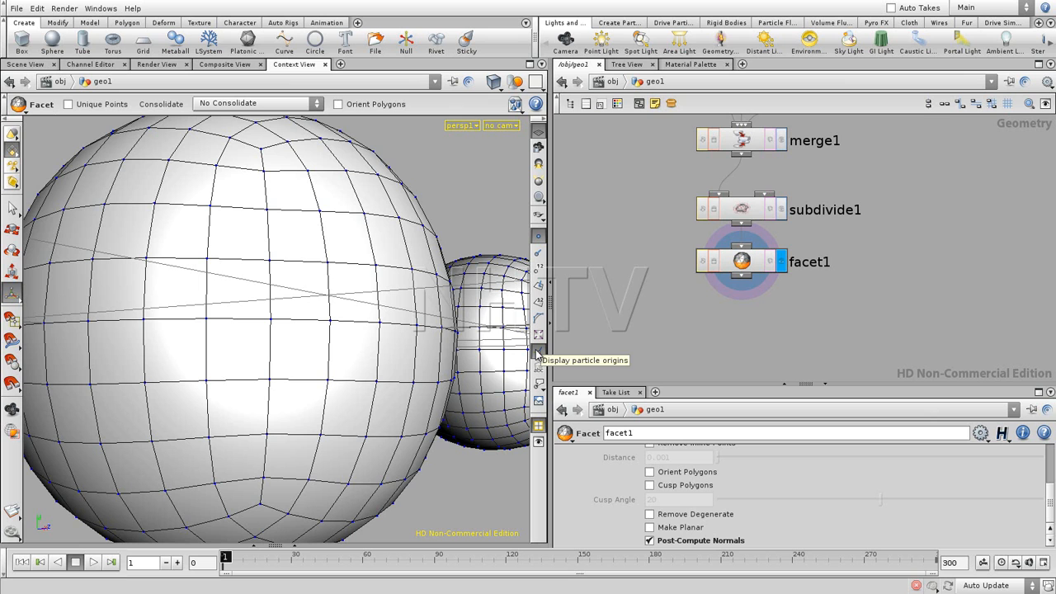
Step: Turn off the particle origins display and inspect the points on the sphere
{"action": "left_click", "coordinate": [538, 353]}
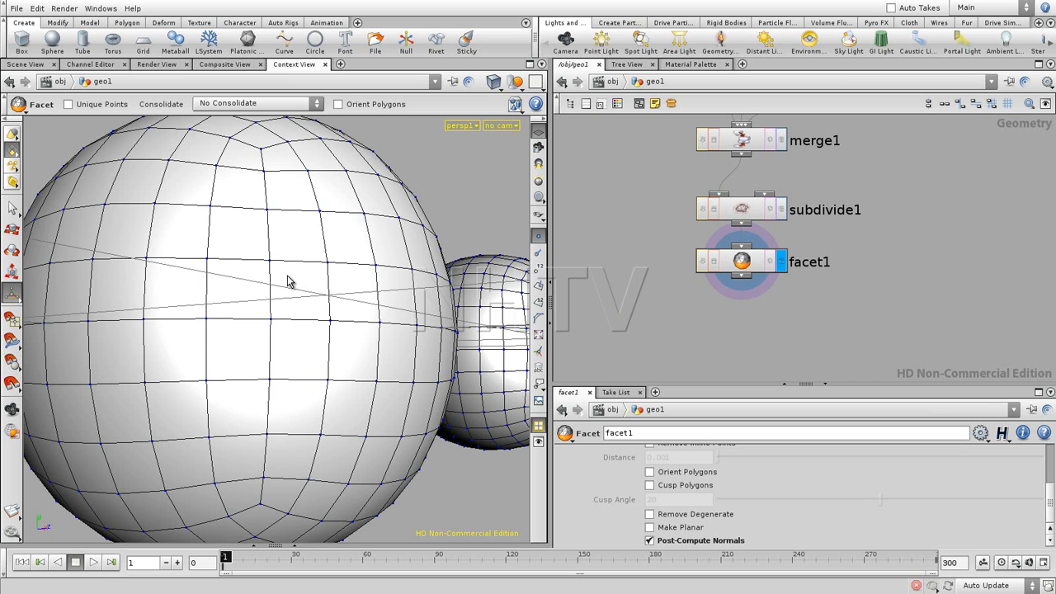
{"action": "key", "text": "Escape"}
{"action": "left_click_drag", "start_coordinate": [448, 172], "coordinate": [340, 236]}
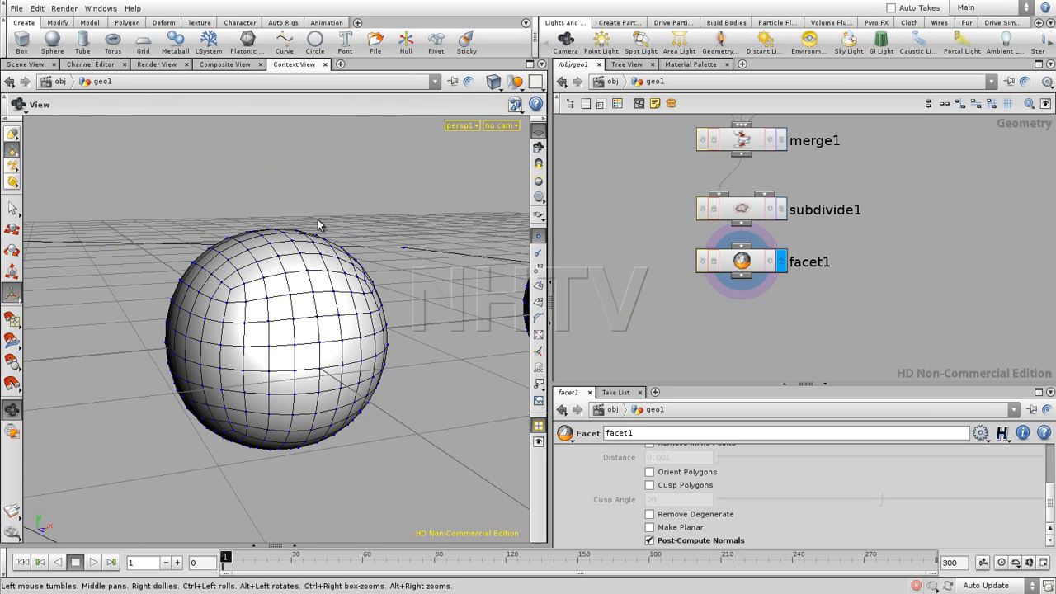
Step: Activate selection and box-select patches of primitives on the right side of the large sphere
{"action": "key", "text": "Return"}
{"action": "key", "text": "s"}
{"action": "left_click", "coordinate": [346, 289]}
{"action": "left_click", "coordinate": [380, 209]}
{"action": "left_click_drag", "start_coordinate": [403, 407], "coordinate": [319, 330]}
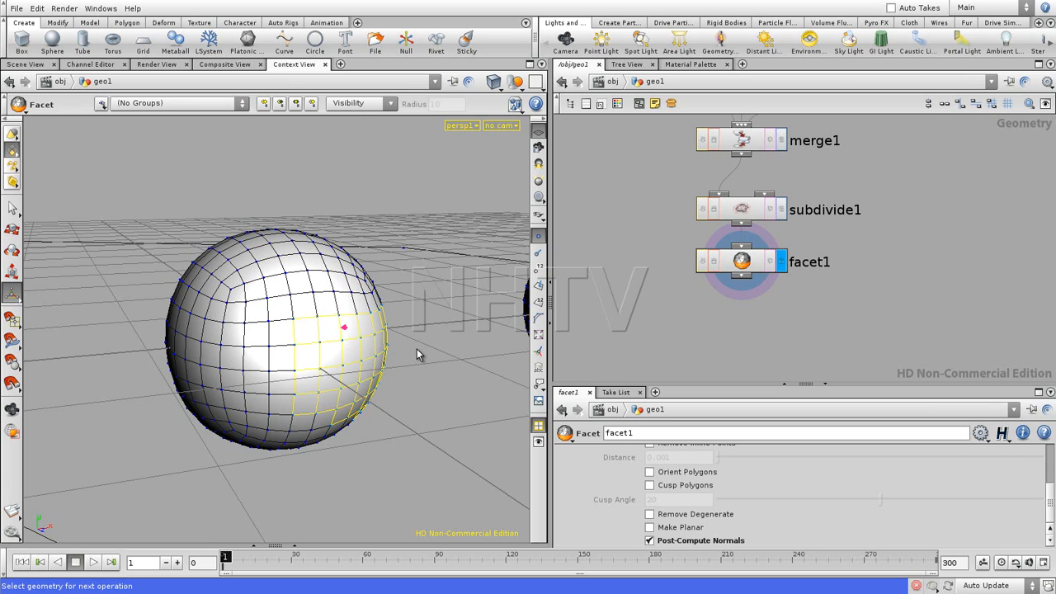
{"action": "left_click_drag", "start_coordinate": [429, 308], "coordinate": [379, 353]}
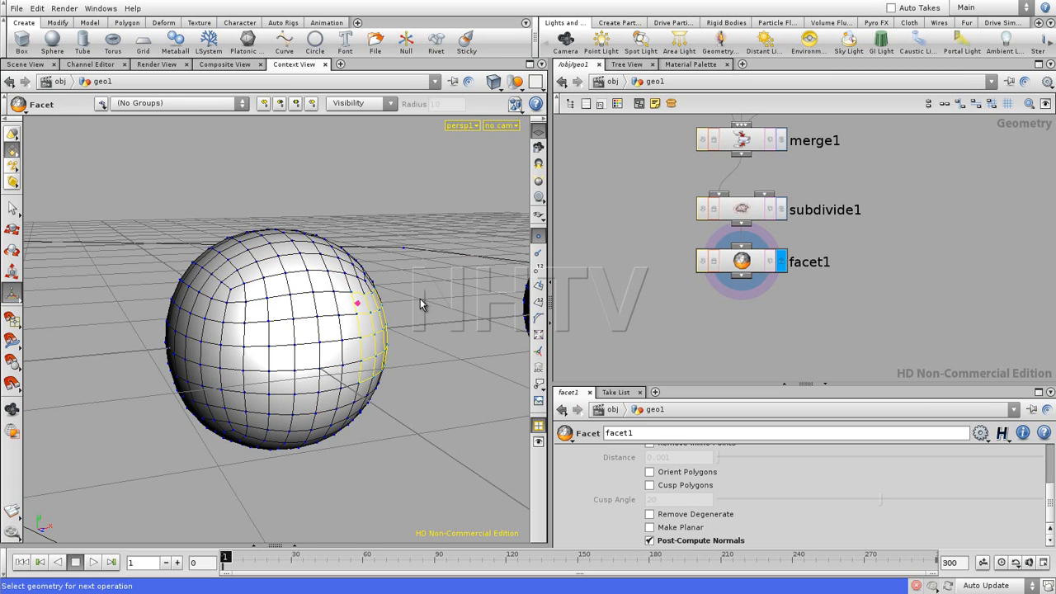
Step: Switch the selection type to Edges and box-select edges on the sphere's left side and lower right side
{"action": "left_click", "coordinate": [17, 156]}
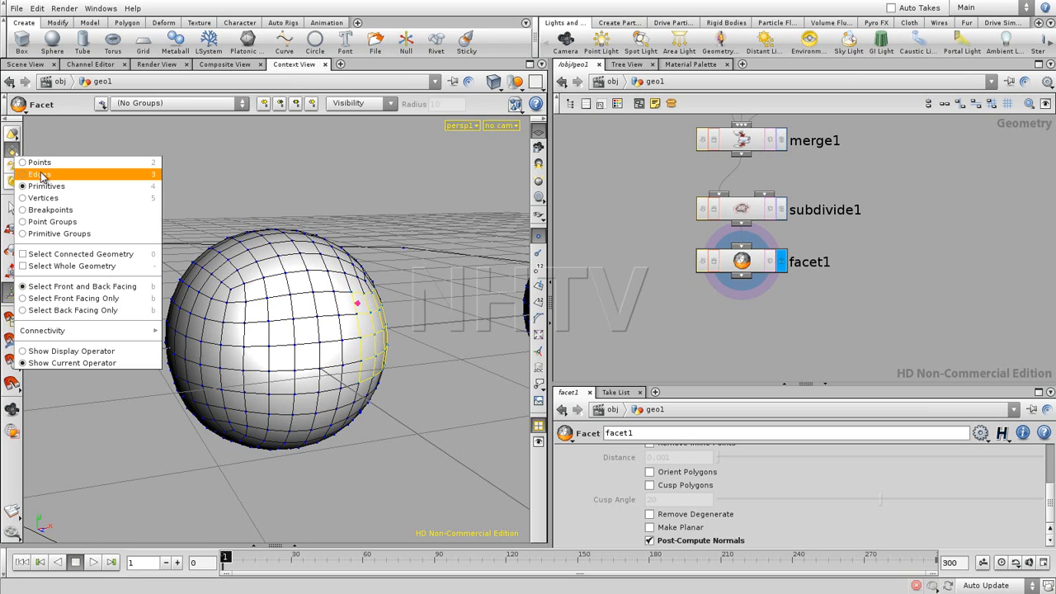
{"action": "left_click", "coordinate": [38, 164]}
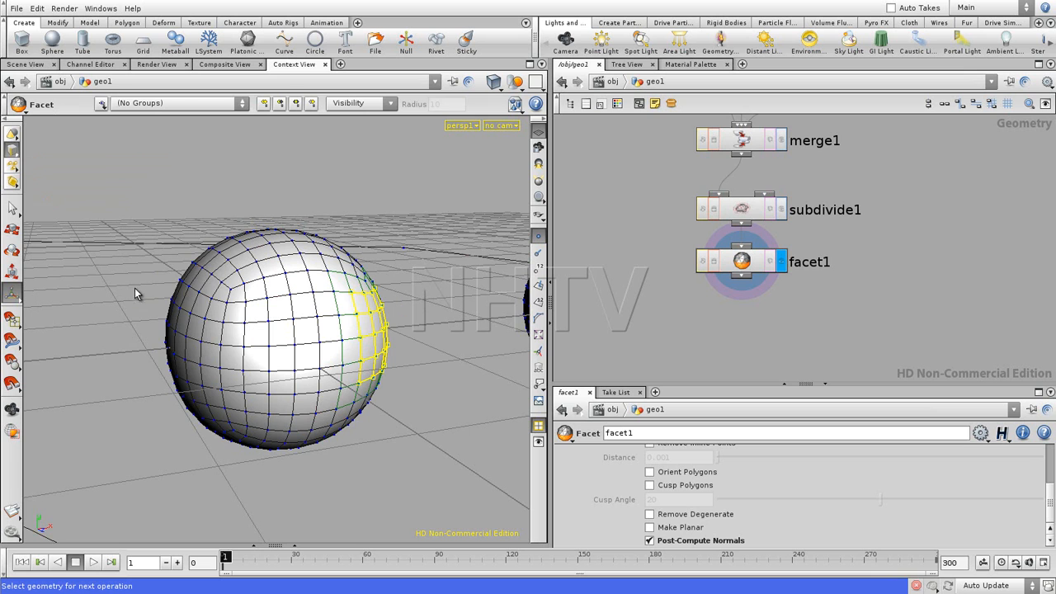
{"action": "left_click_drag", "start_coordinate": [156, 302], "coordinate": [241, 336]}
{"action": "left_click_drag", "start_coordinate": [390, 369], "coordinate": [303, 418]}
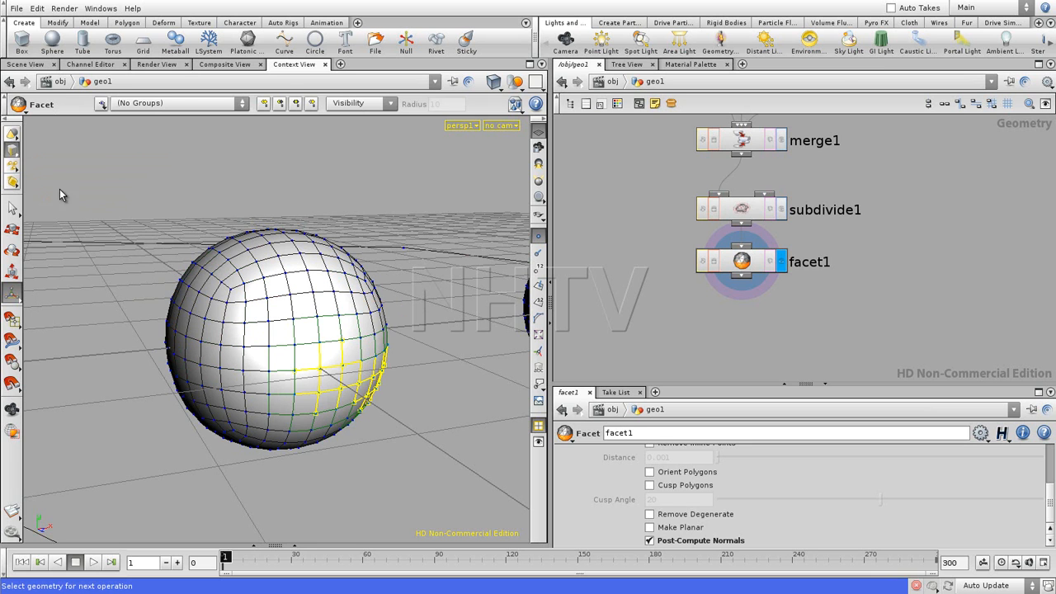
Step: Switch the selection type to Points and box-select a patch of points on the sphere's left side
{"action": "right_click", "coordinate": [16, 154]}
{"action": "left_click", "coordinate": [33, 161]}
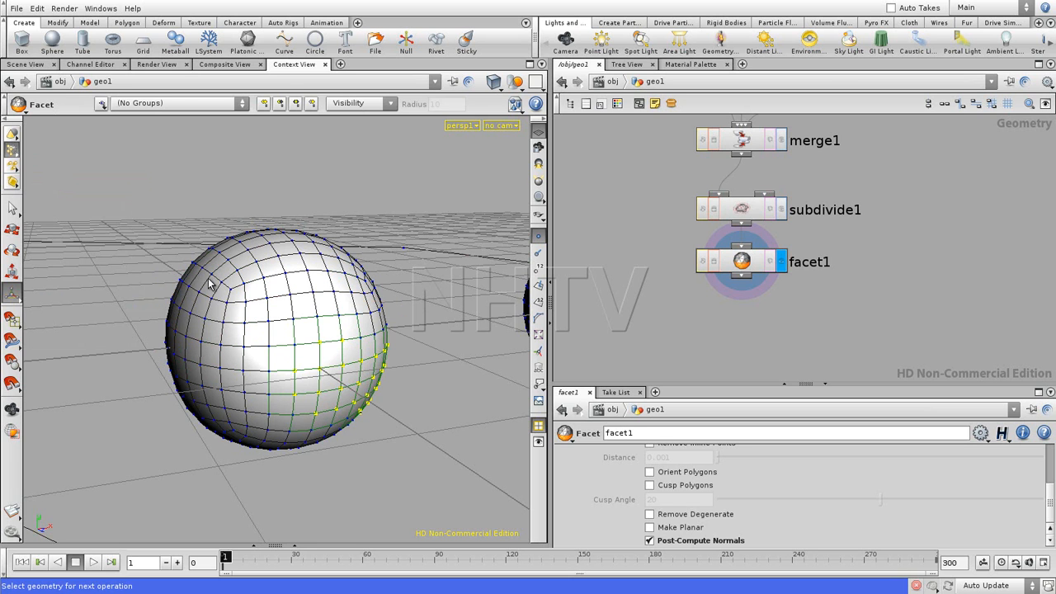
{"action": "left_click_drag", "start_coordinate": [211, 353], "coordinate": [149, 312]}
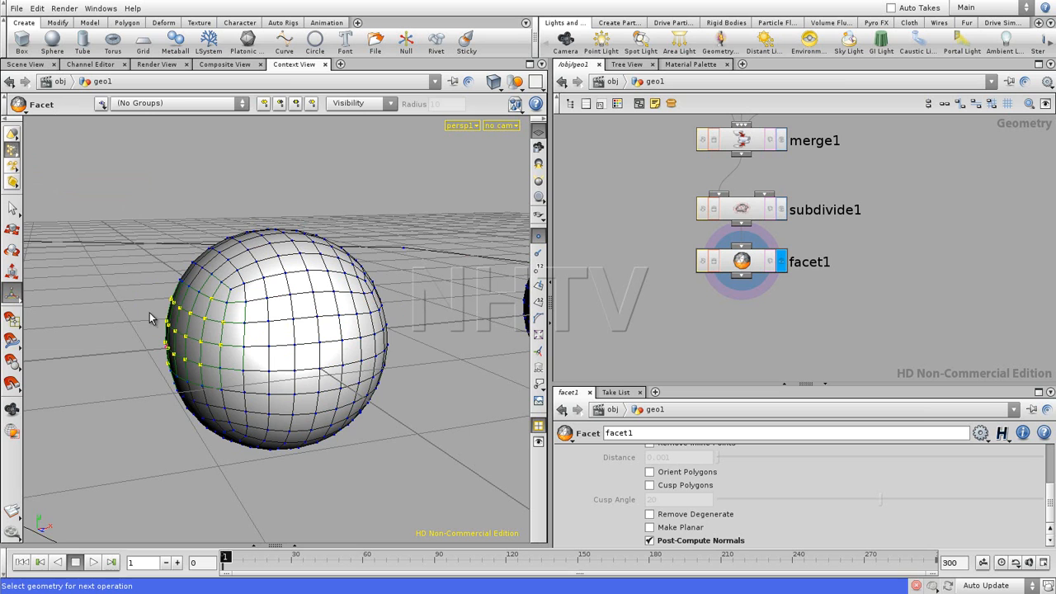
Step: Enable Select Connected Geometry and select each of the two spheres in turn, ending with the left one
{"action": "right_click", "coordinate": [16, 155]}
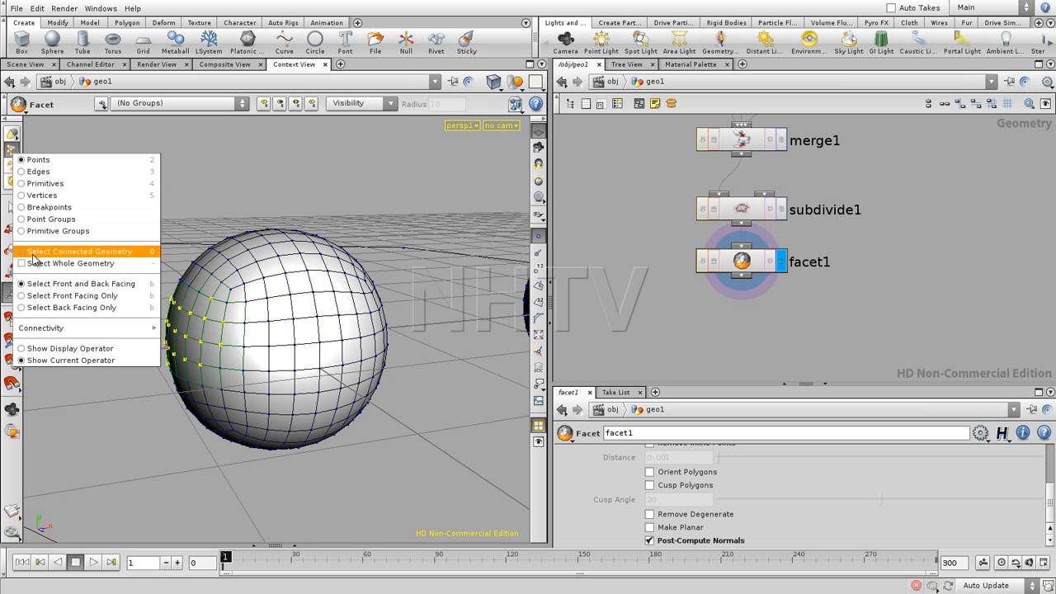
{"action": "left_click", "coordinate": [21, 254]}
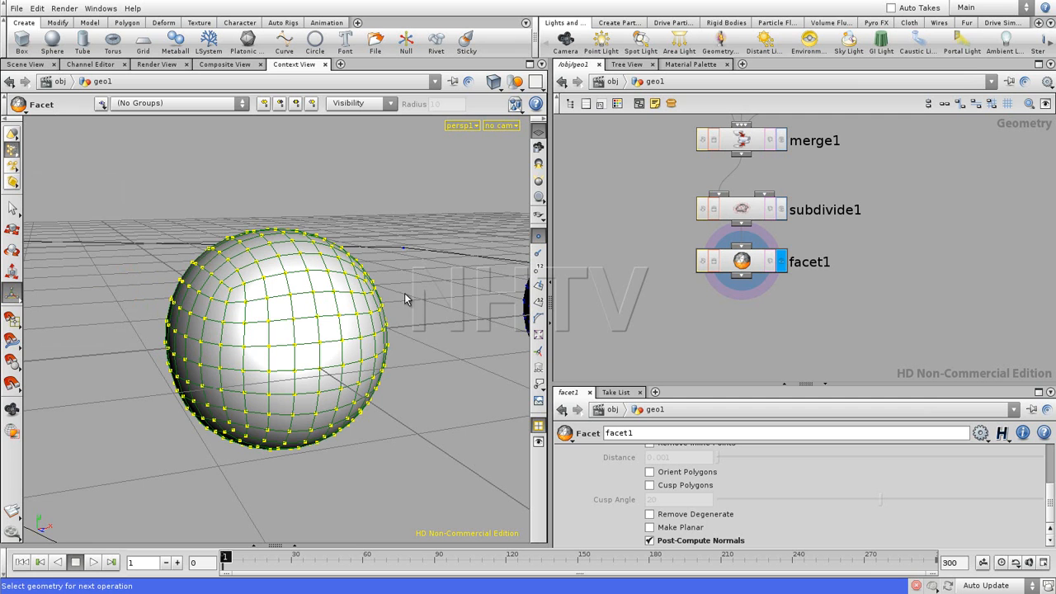
{"action": "left_click", "coordinate": [523, 312]}
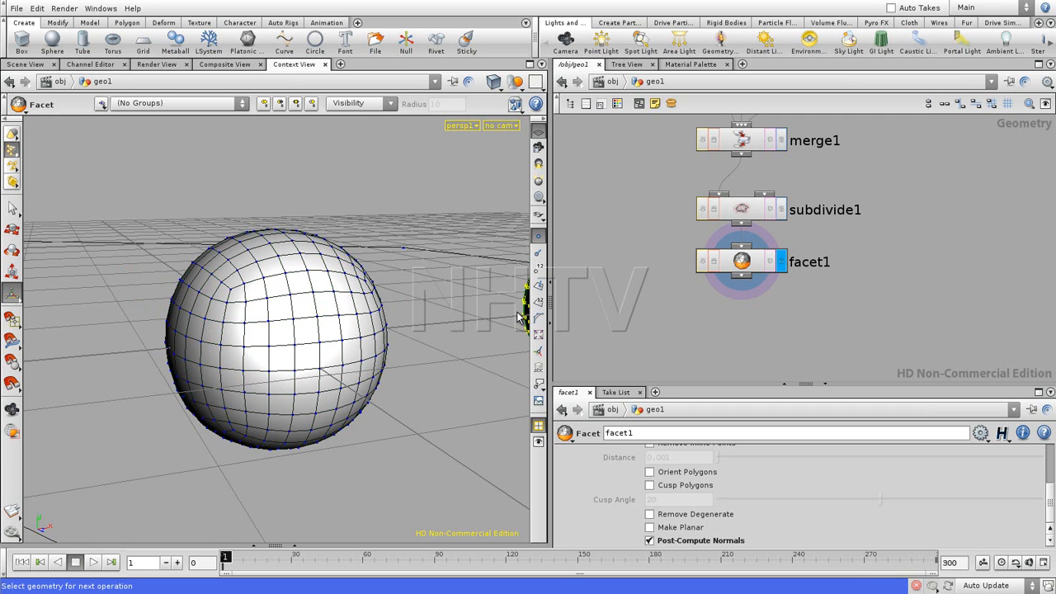
{"action": "middle_click_drag", "start_coordinate": [493, 322], "coordinate": [392, 308], "text": "alt"}
{"action": "right_click_drag", "start_coordinate": [392, 309], "coordinate": [299, 329]}
{"action": "key", "text": "Escape"}
{"action": "left_click", "coordinate": [303, 322]}
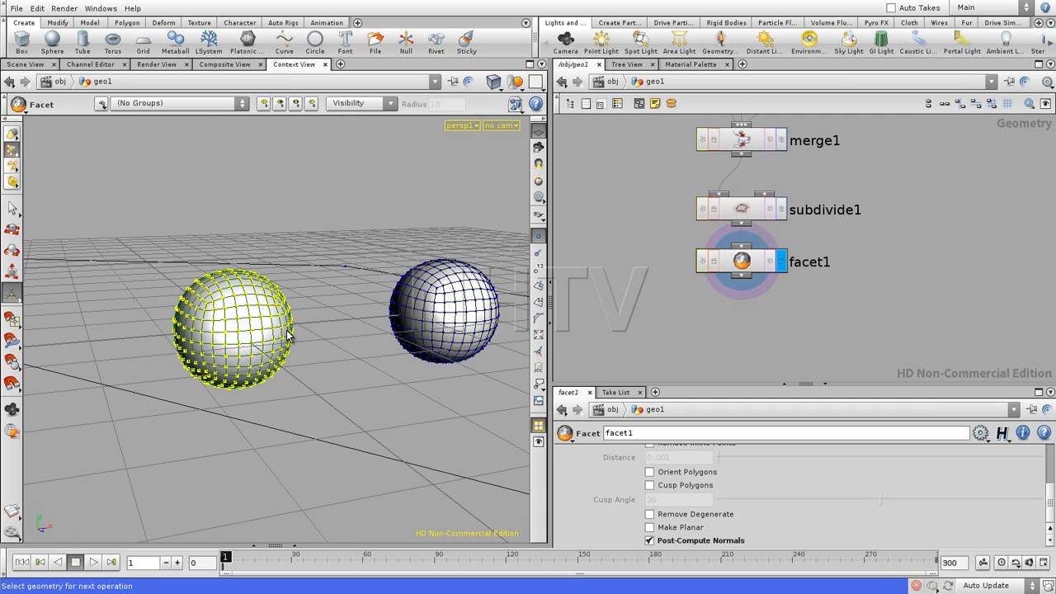
Step: Replace Select Connected Geometry with Select Whole Geometry, clear the selection and select all points of the geometry
{"action": "right_click", "coordinate": [13, 151]}
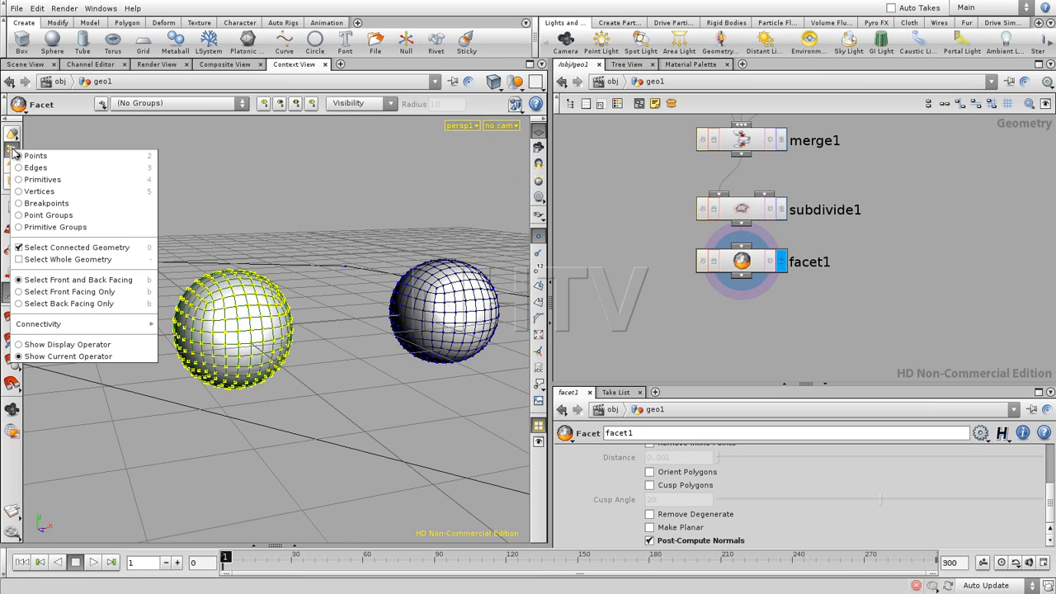
{"action": "left_click", "coordinate": [20, 249]}
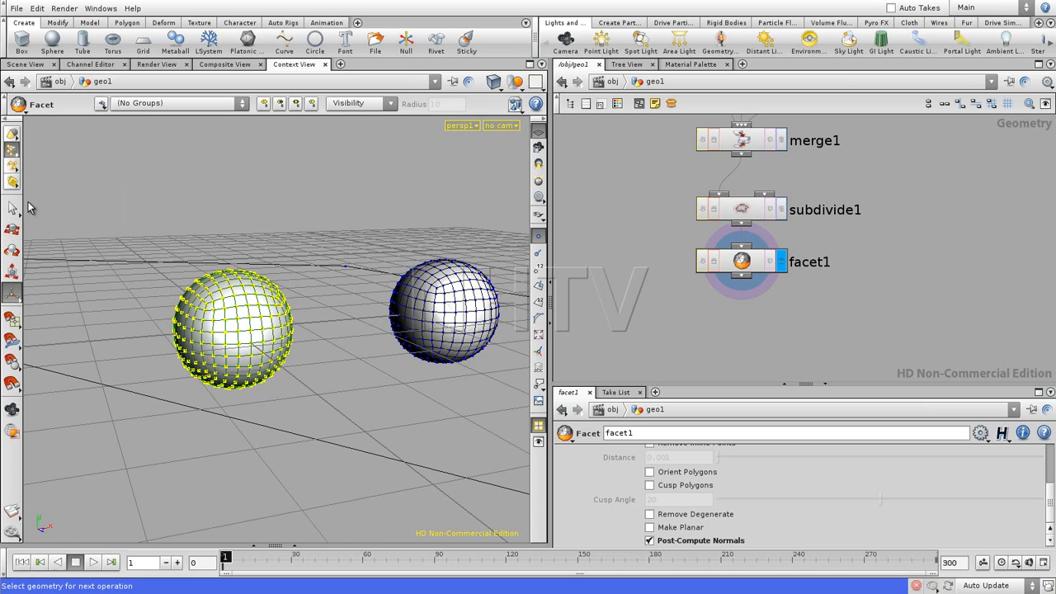
{"action": "right_click", "coordinate": [17, 153]}
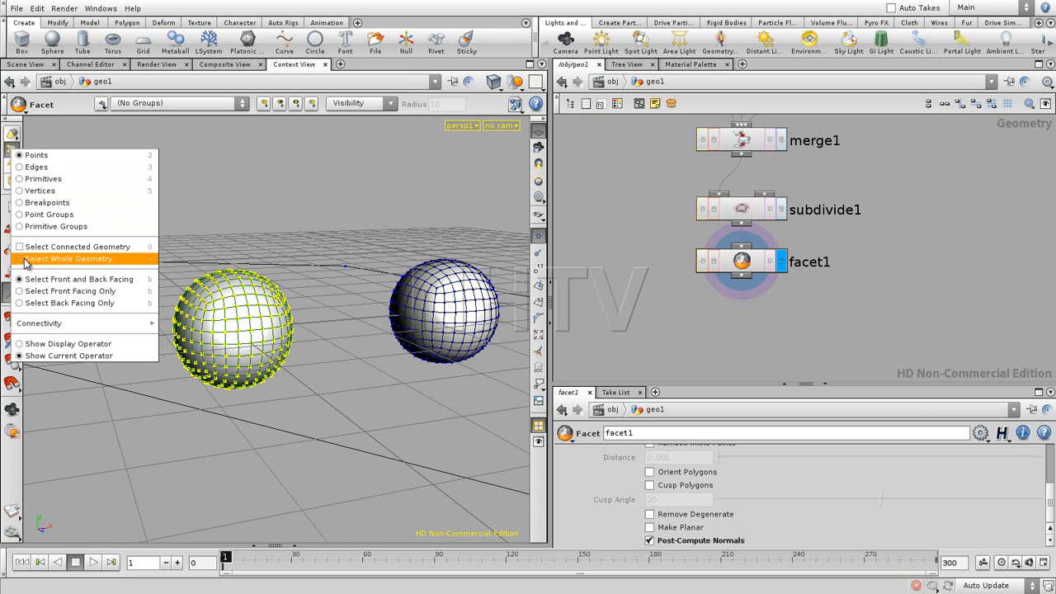
{"action": "left_click", "coordinate": [22, 259]}
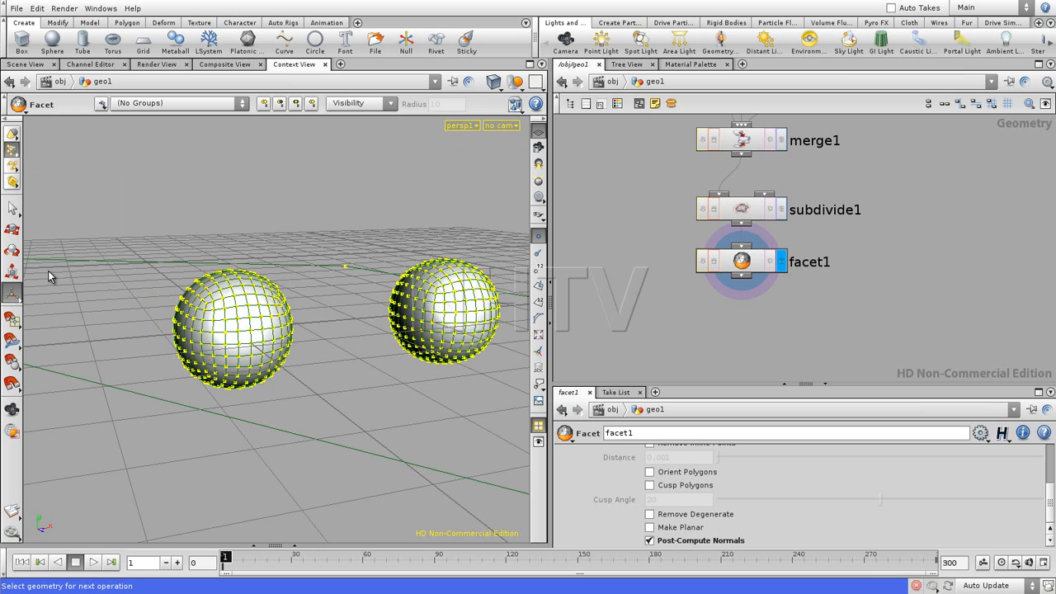
{"action": "left_click", "coordinate": [150, 304]}
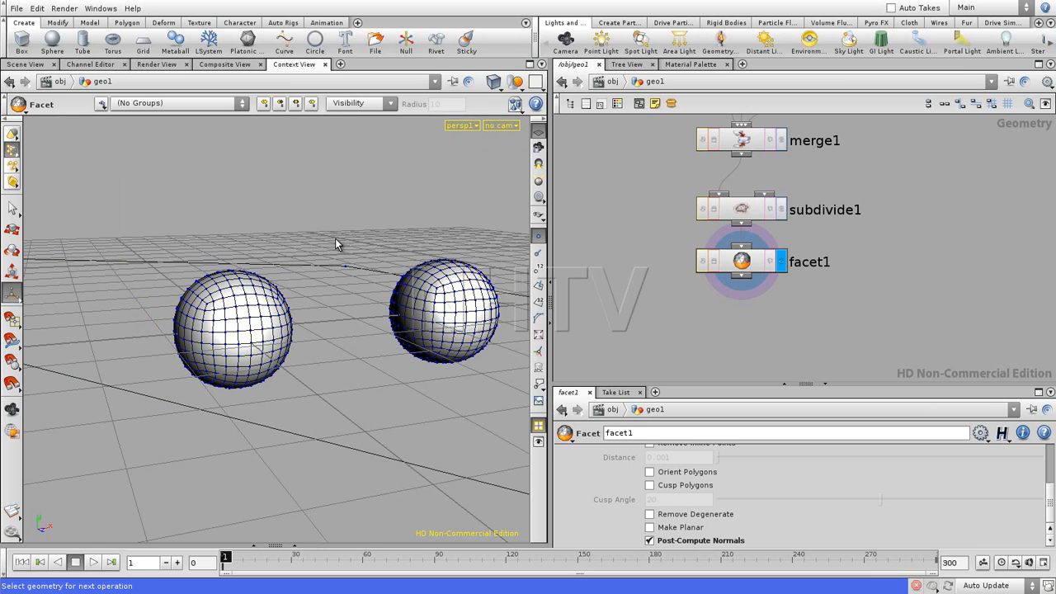
{"action": "left_click_drag", "start_coordinate": [355, 274], "coordinate": [350, 298]}
{"action": "left_click", "coordinate": [148, 333]}
{"action": "left_click", "coordinate": [183, 345]}
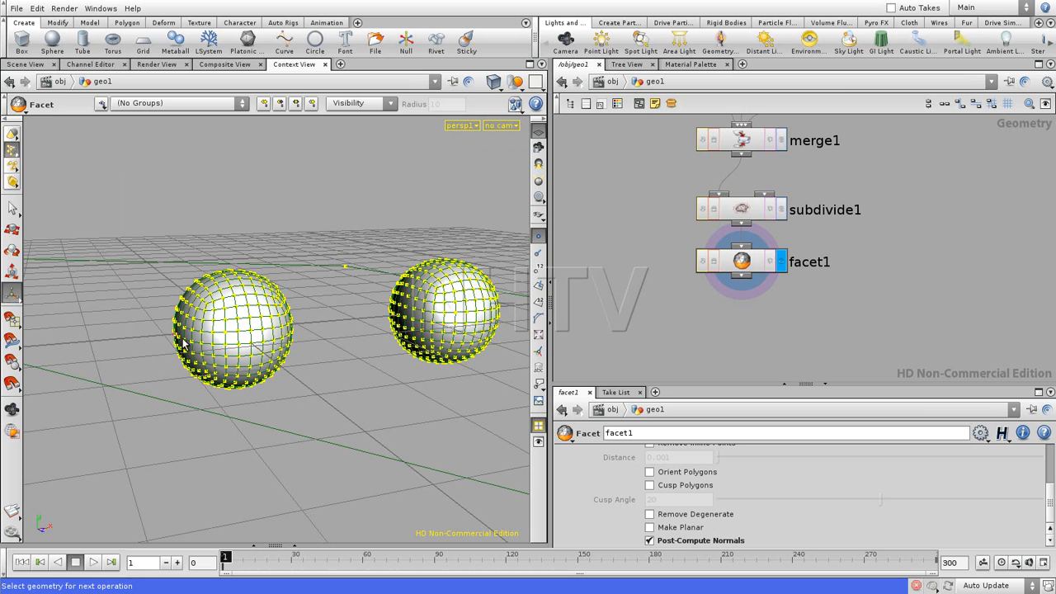
Step: Disable Select Whole Geometry and review the front/back facing, connectivity and operator display selection options
{"action": "left_click", "coordinate": [10, 152]}
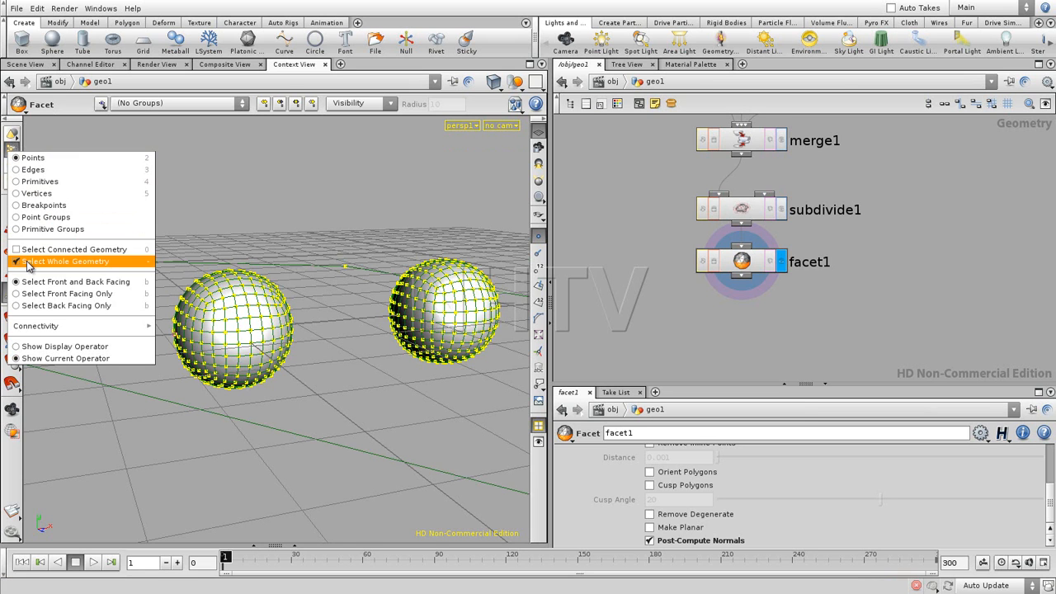
{"action": "left_click", "coordinate": [31, 263]}
{"action": "left_click", "coordinate": [12, 150]}
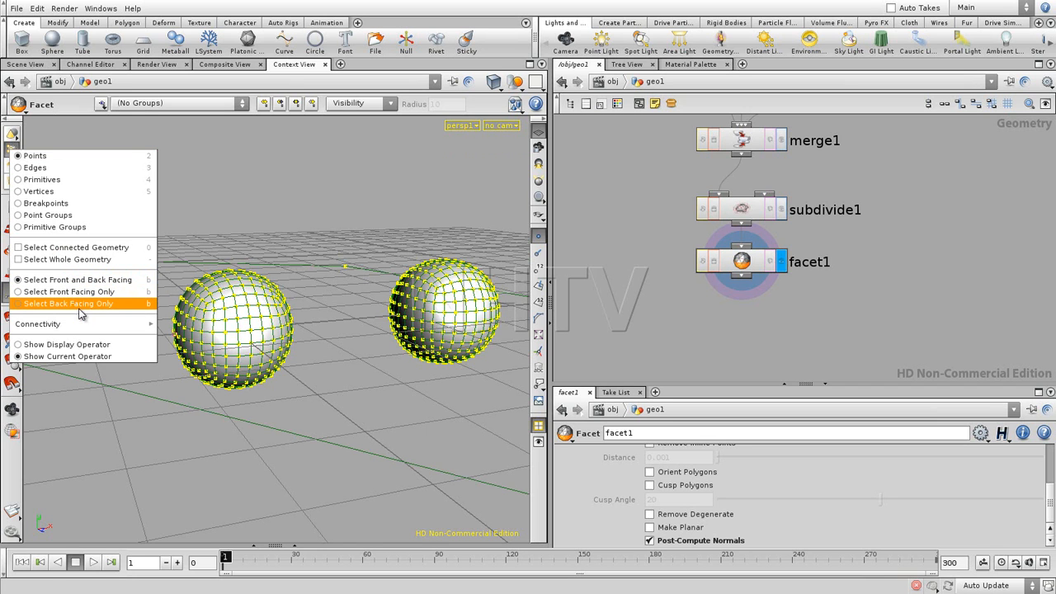
{"action": "mouse_move", "coordinate": [82, 325]}
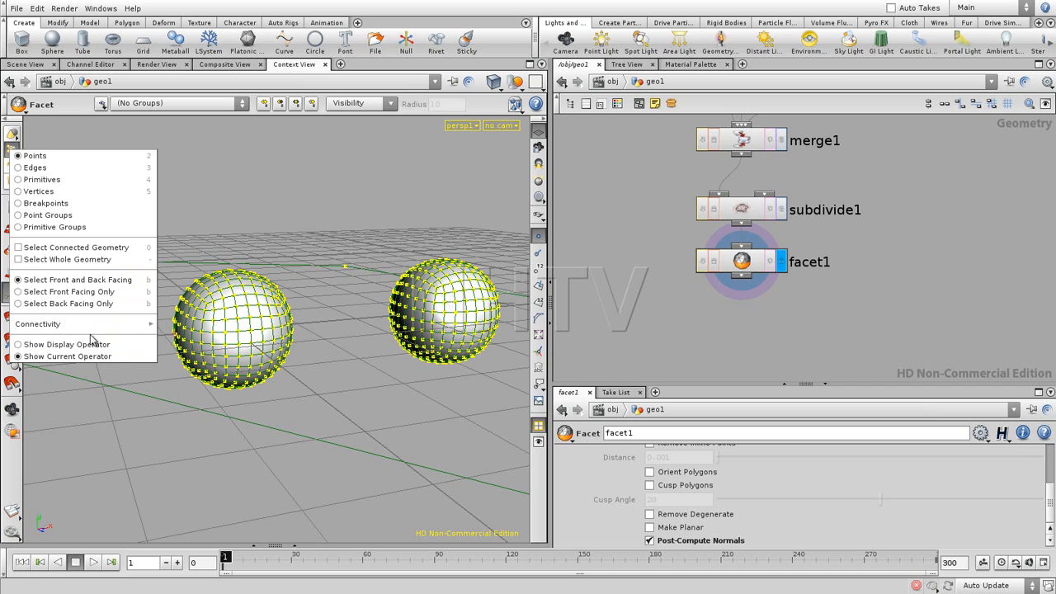
{"action": "left_click", "coordinate": [18, 144]}
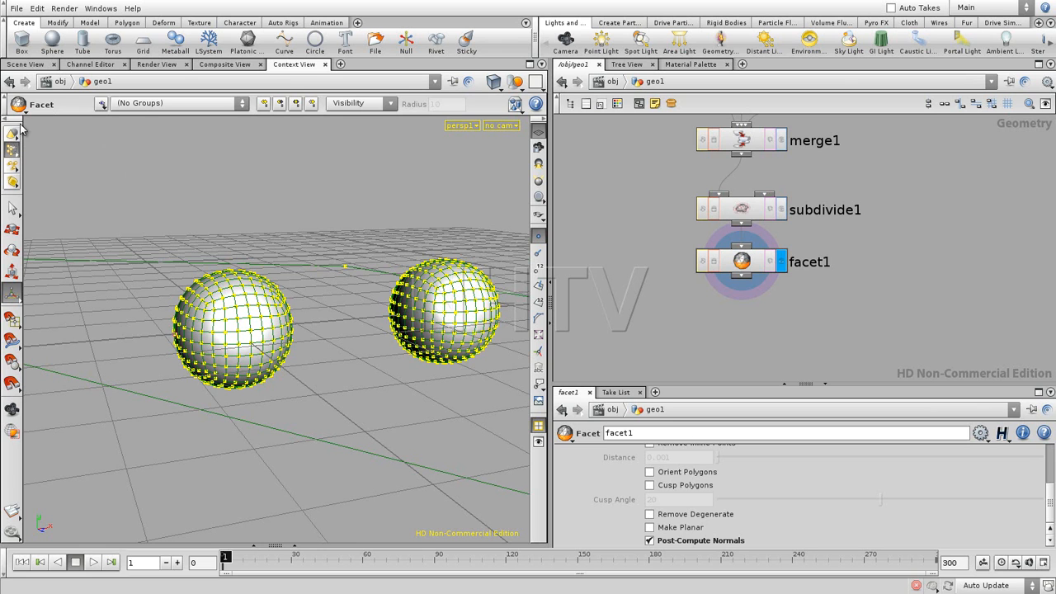
Step: Activate the Select tool and review its picking styles and selection modifiers without changing them
{"action": "left_click", "coordinate": [12, 209]}
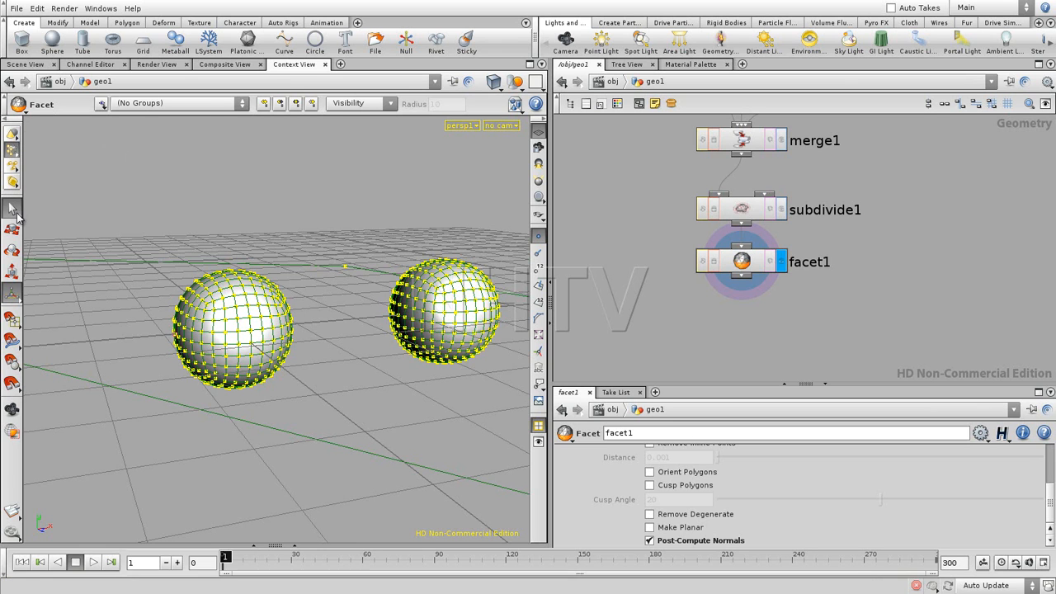
{"action": "right_click", "coordinate": [16, 213]}
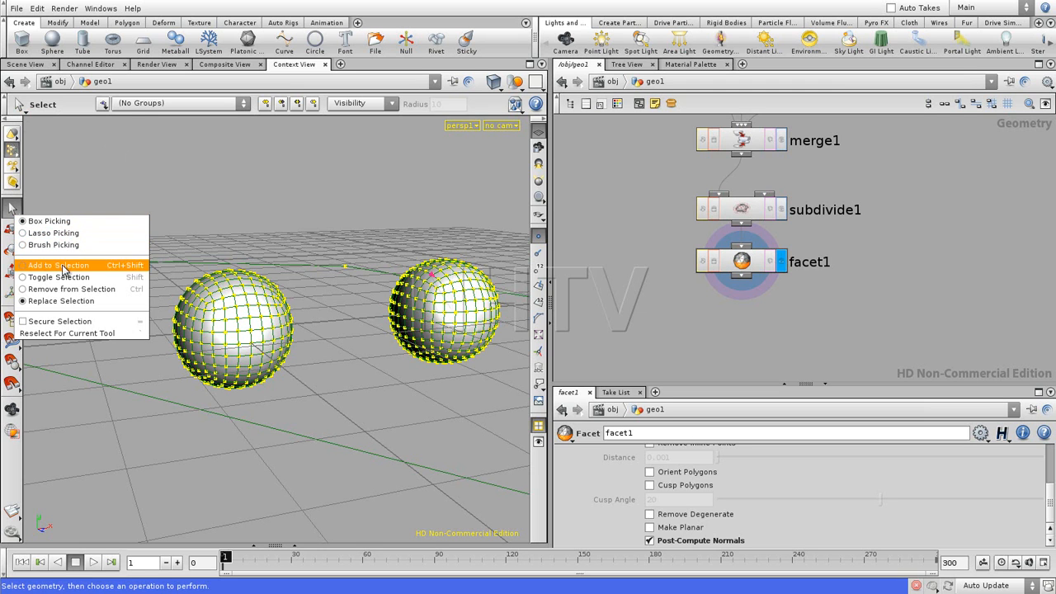
{"action": "left_click", "coordinate": [130, 195]}
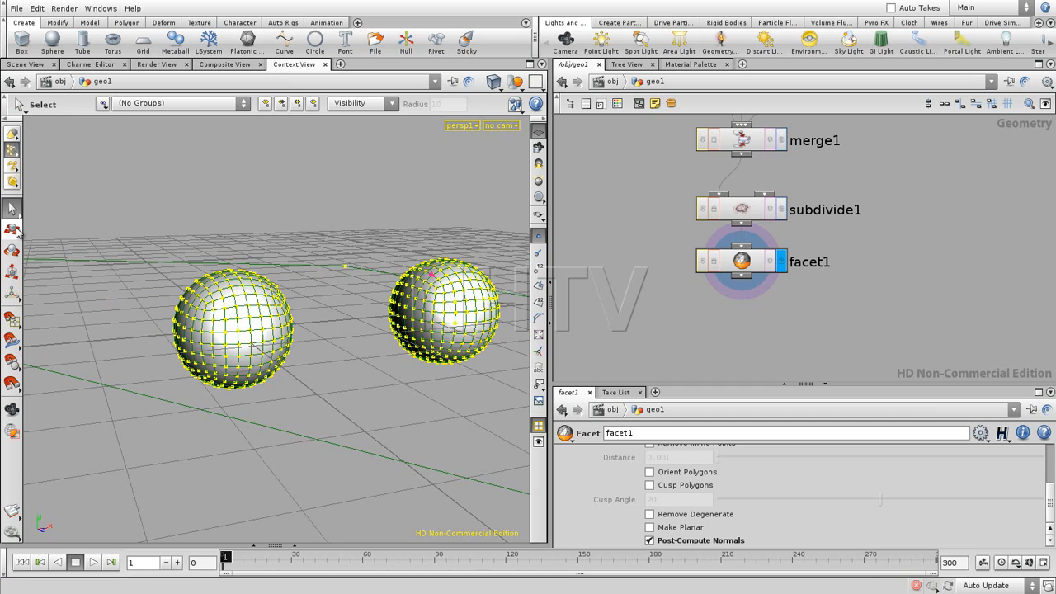
Step: Apply the Move tool to all selected points, then switch the handle to Rotate and Scale
{"action": "left_click", "coordinate": [14, 231]}
{"action": "left_click", "coordinate": [13, 252]}
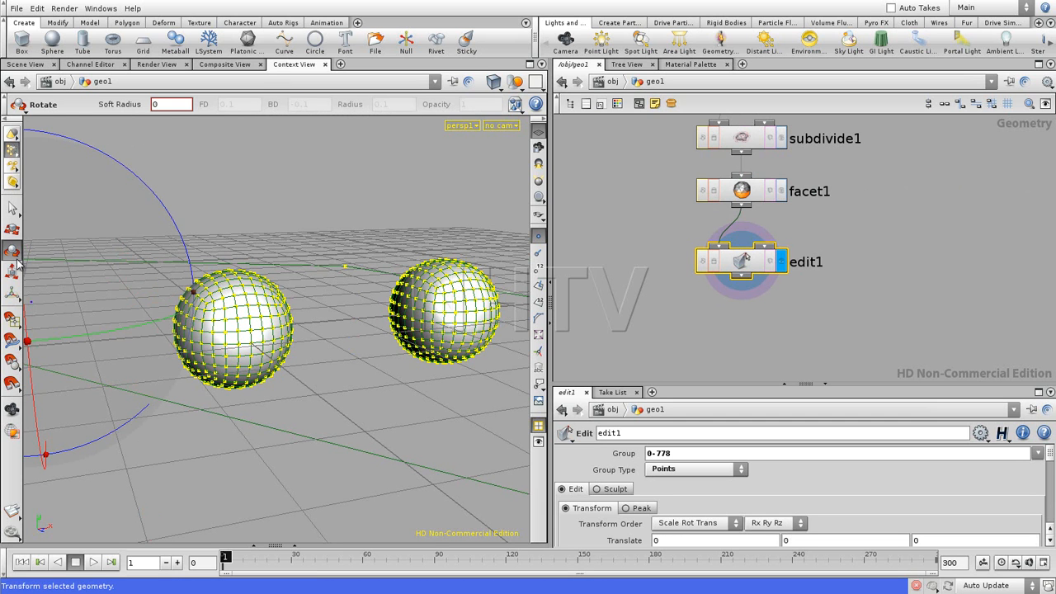
{"action": "left_click", "coordinate": [14, 272]}
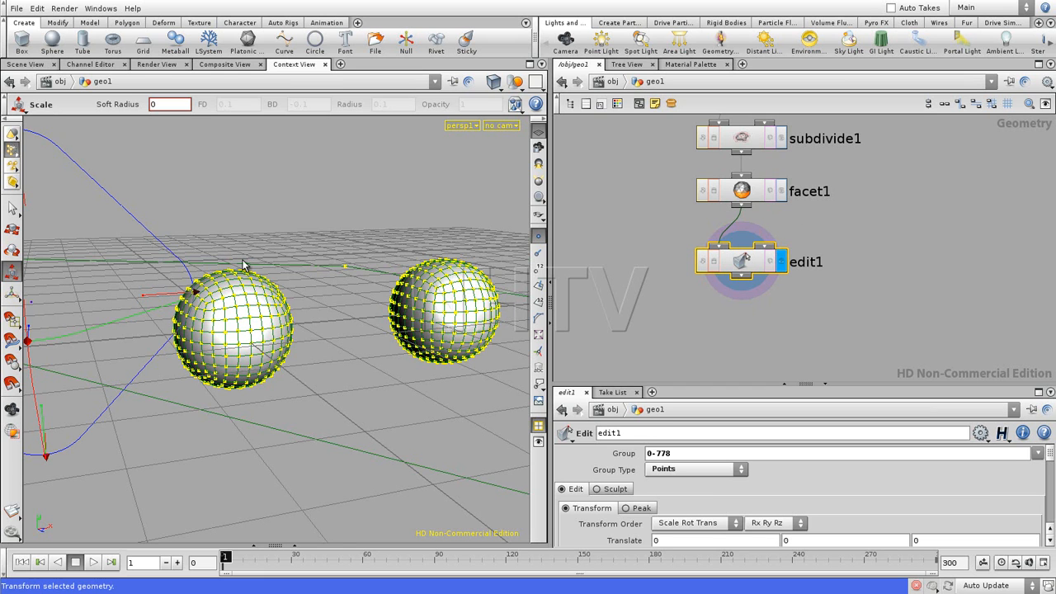
Step: Select the points on top of the left sphere, move them by about 0.42 in X and 0.56 in Y, and deselect them
{"action": "key", "text": "s"}
{"action": "left_click_drag", "start_coordinate": [213, 254], "coordinate": [233, 285]}
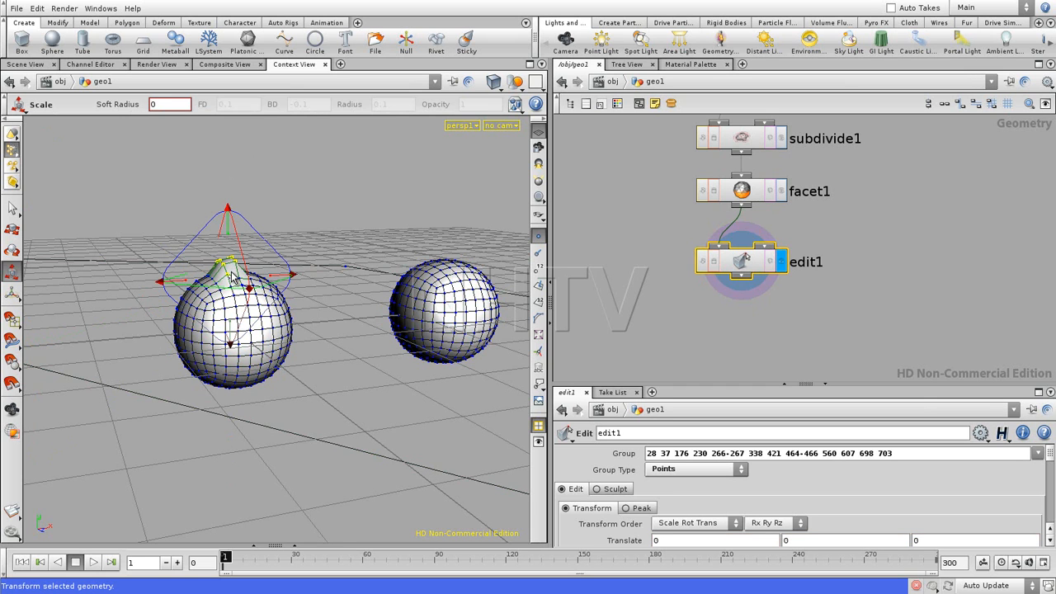
{"action": "key", "text": "r"}
{"action": "key", "text": "t"}
{"action": "left_click_drag", "start_coordinate": [234, 273], "coordinate": [235, 203]}
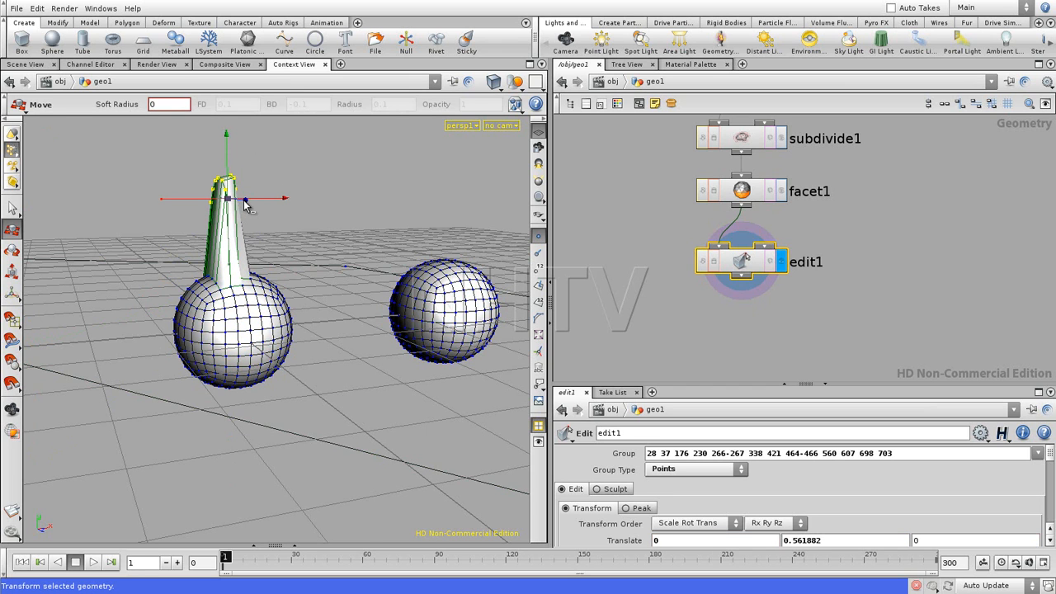
{"action": "left_click_drag", "start_coordinate": [240, 192], "coordinate": [294, 189]}
{"action": "left_click", "coordinate": [392, 205]}
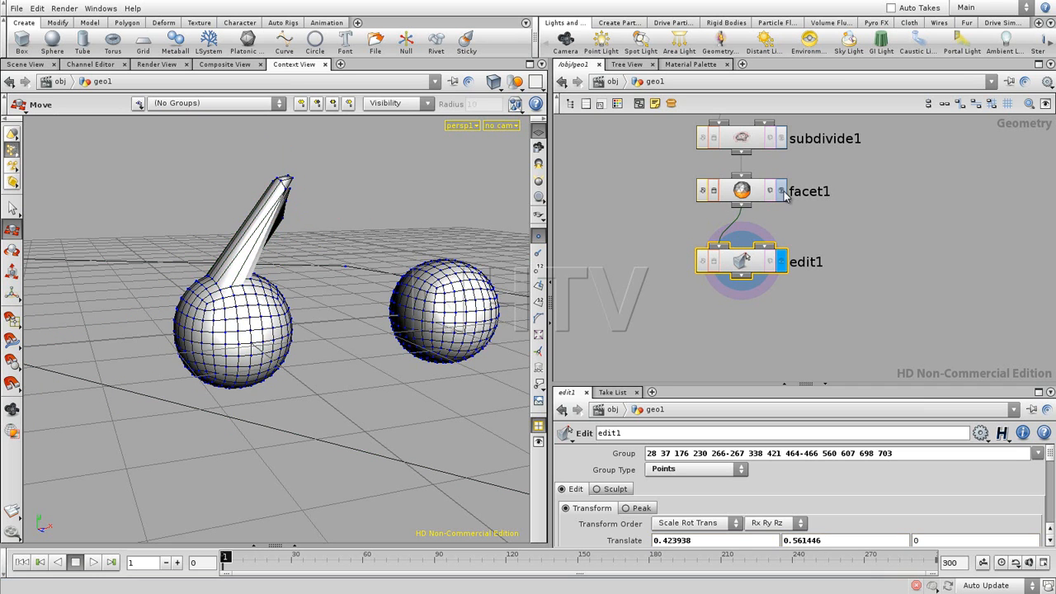
Step: Compare the geometry before and after the edit by displaying the facet1 node and then the edit1 node
{"action": "left_click", "coordinate": [781, 192]}
{"action": "left_click", "coordinate": [742, 193]}
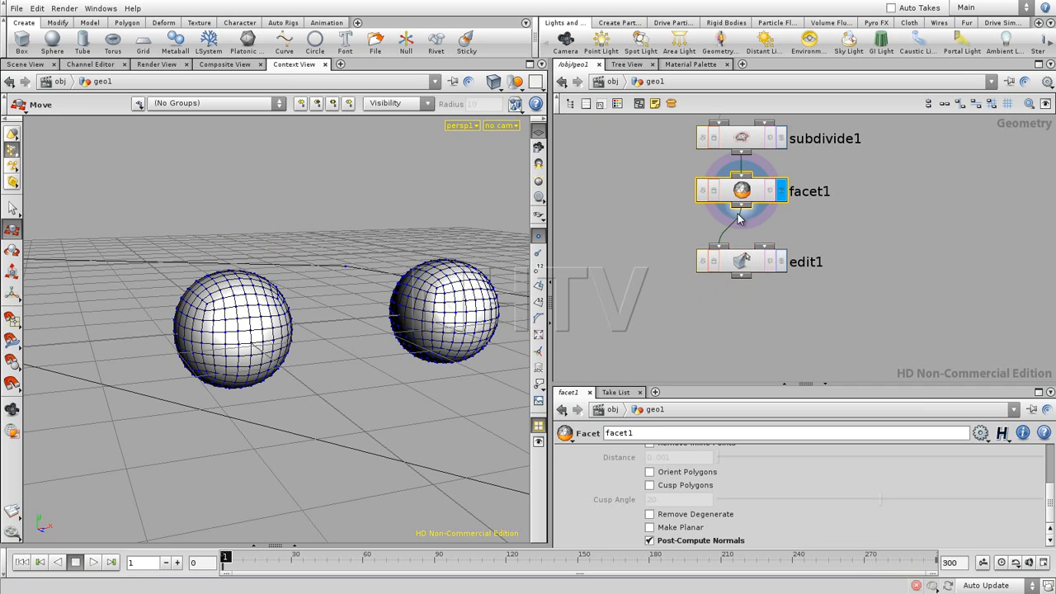
{"action": "left_click", "coordinate": [781, 261]}
{"action": "left_click", "coordinate": [742, 261]}
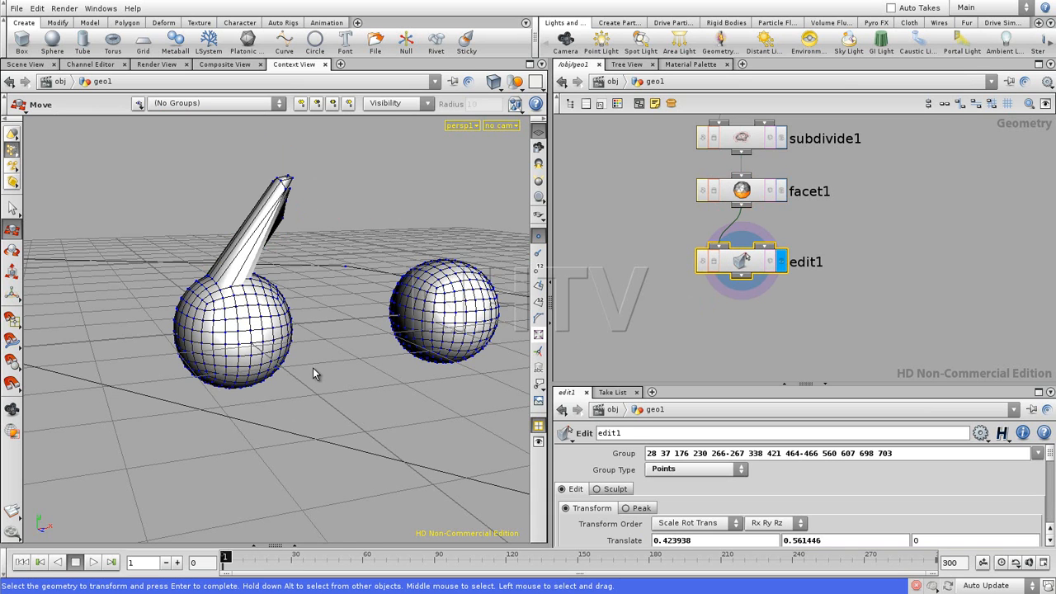
Step: Enable point snapping and move point 465 at the spike's tip onto a point of the right sphere
{"action": "left_click", "coordinate": [291, 182]}
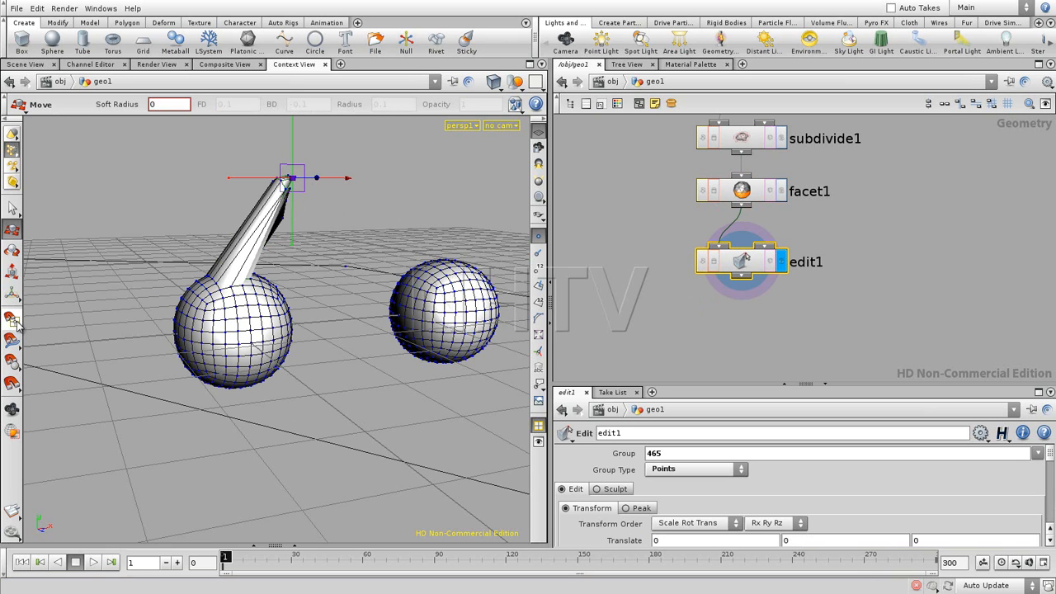
{"action": "right_click", "coordinate": [18, 371]}
{"action": "key", "text": "Escape"}
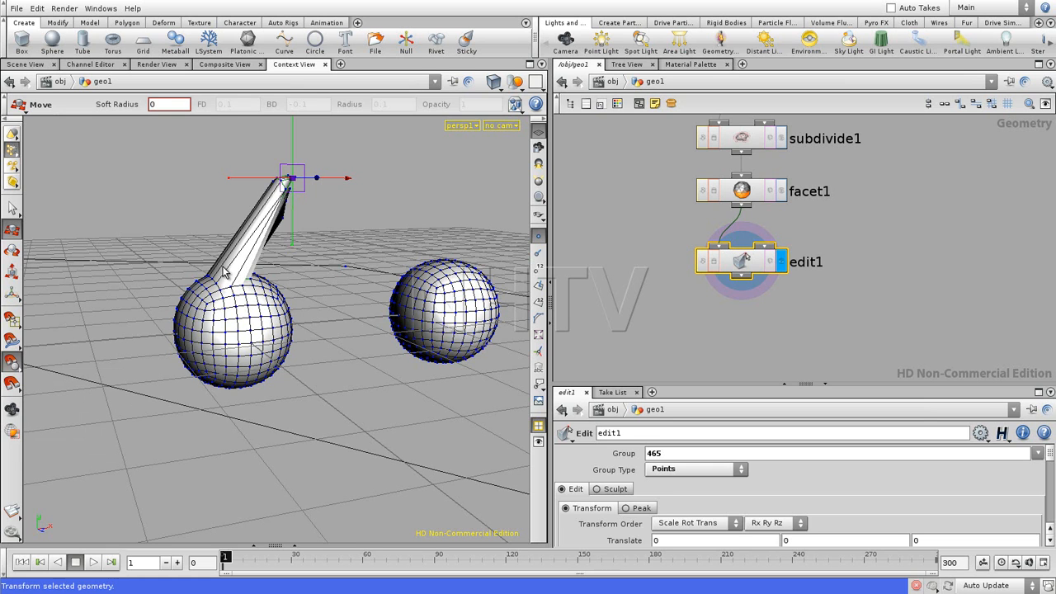
{"action": "left_click_drag", "start_coordinate": [290, 180], "coordinate": [424, 303]}
{"action": "left_click", "coordinate": [383, 375]}
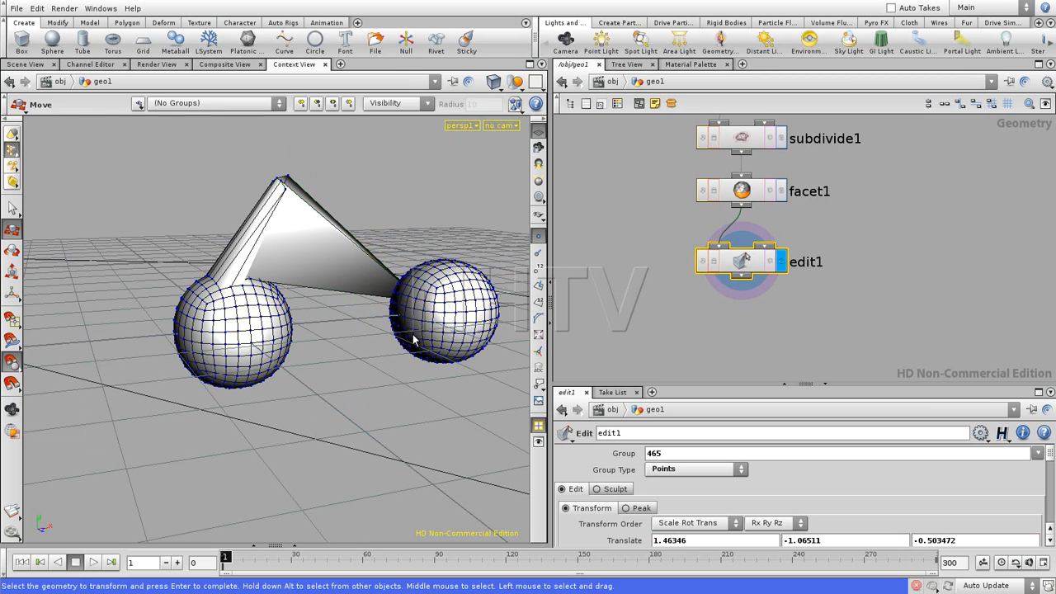
Step: Examine the snapped geometry from a higher angle and review the node network down to edit1
{"action": "key", "text": "Escape"}
{"action": "left_click_drag", "start_coordinate": [425, 234], "coordinate": [240, 195]}
{"action": "left_click_drag", "start_coordinate": [167, 282], "coordinate": [322, 309]}
{"action": "key", "text": "t"}
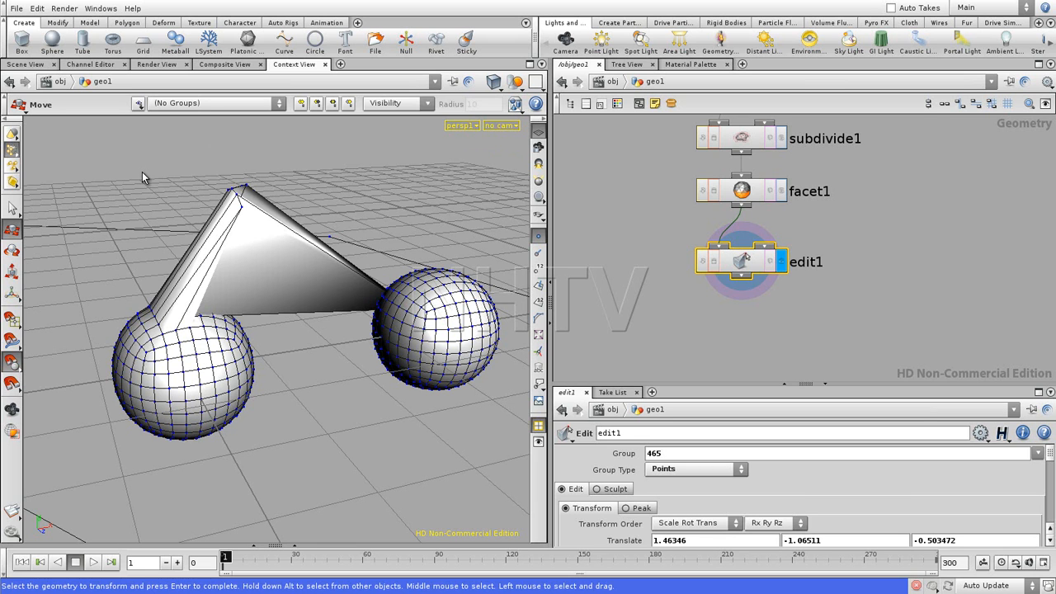
{"action": "key", "text": "h"}
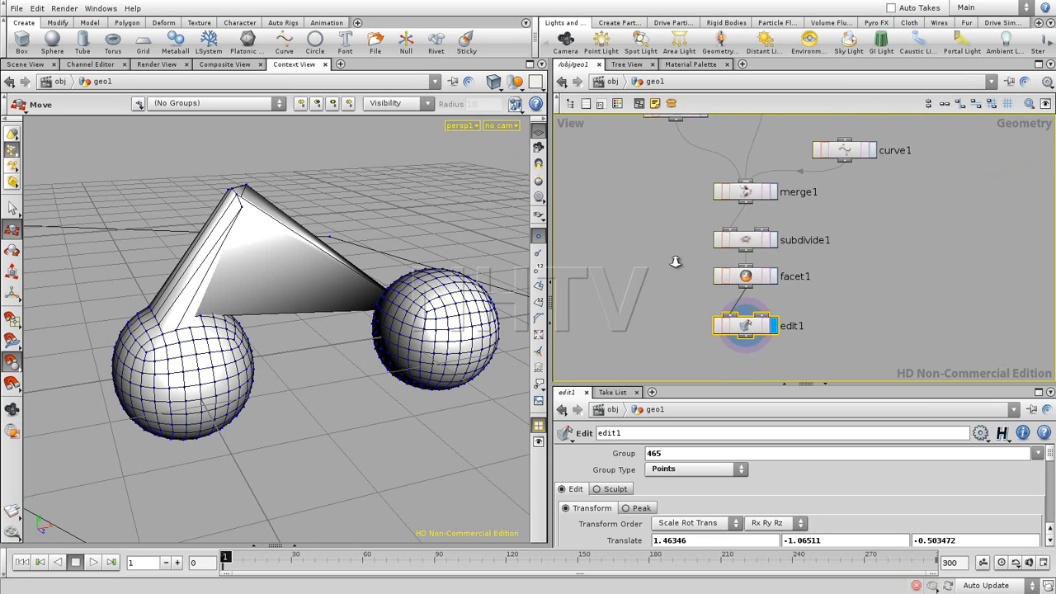
{"action": "scroll", "coordinate": [677, 301], "scroll_direction": "down", "scroll_amount": 2}
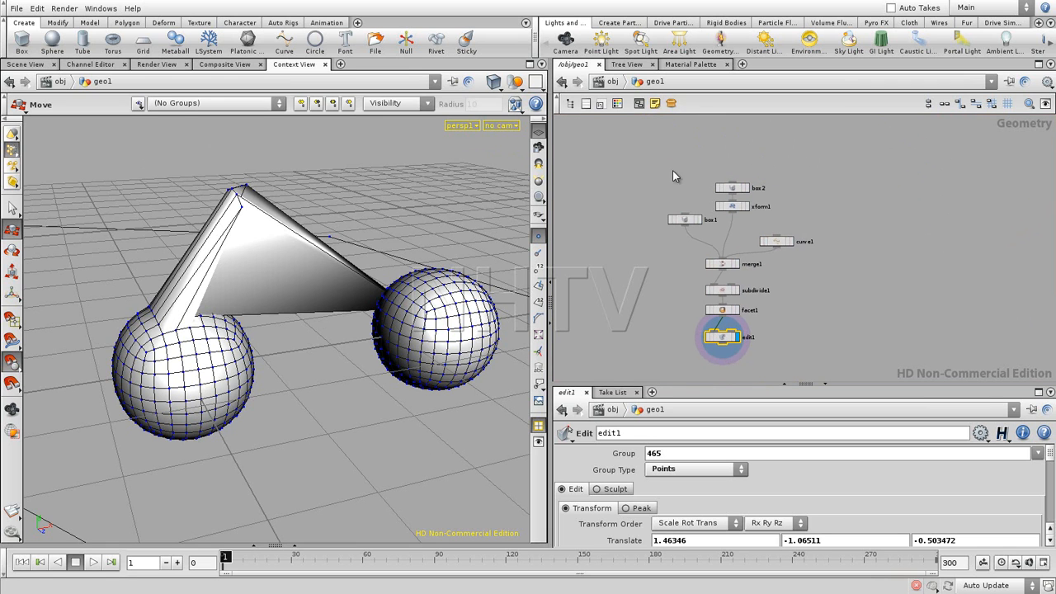
{"action": "scroll", "coordinate": [771, 318], "scroll_direction": "up", "scroll_amount": 3}
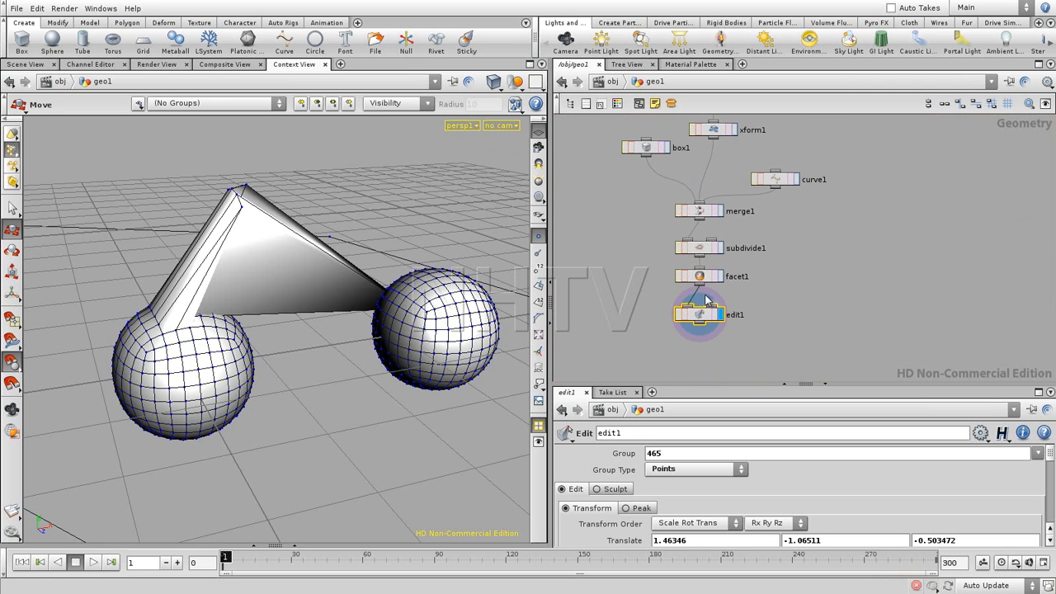